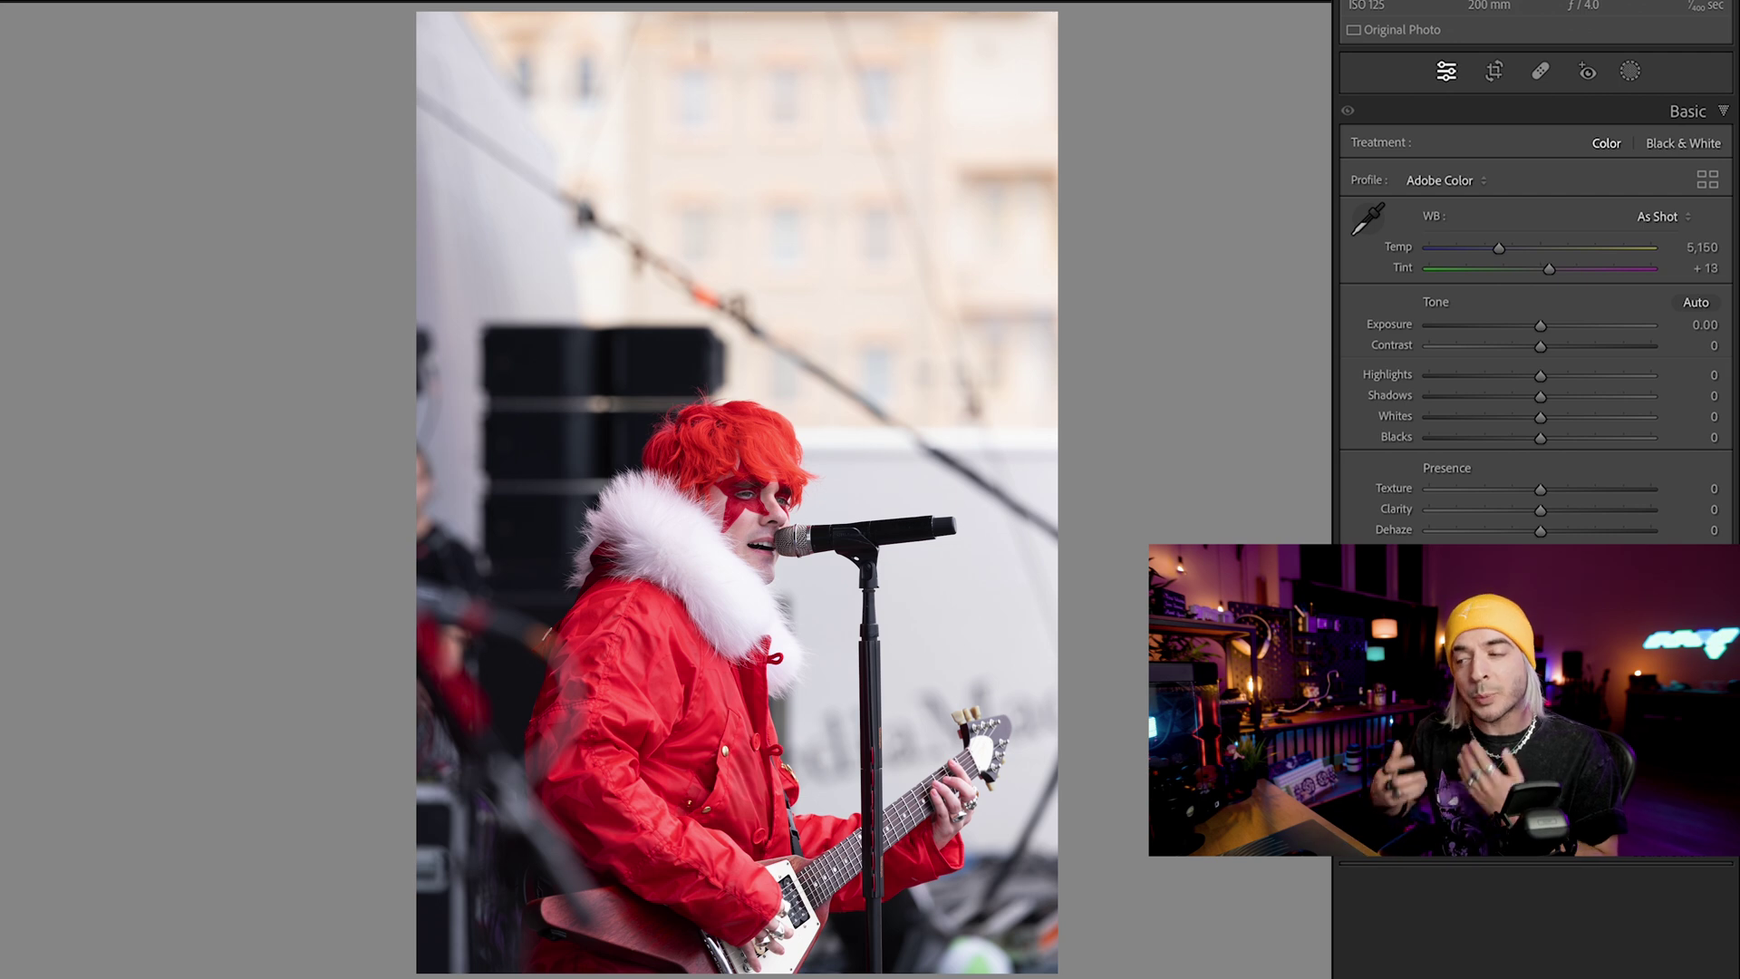
Step: Try lowering the exposure of the whole concert photo
left_click(1541, 330)
left_click_drag(1539, 331, 1519, 336)
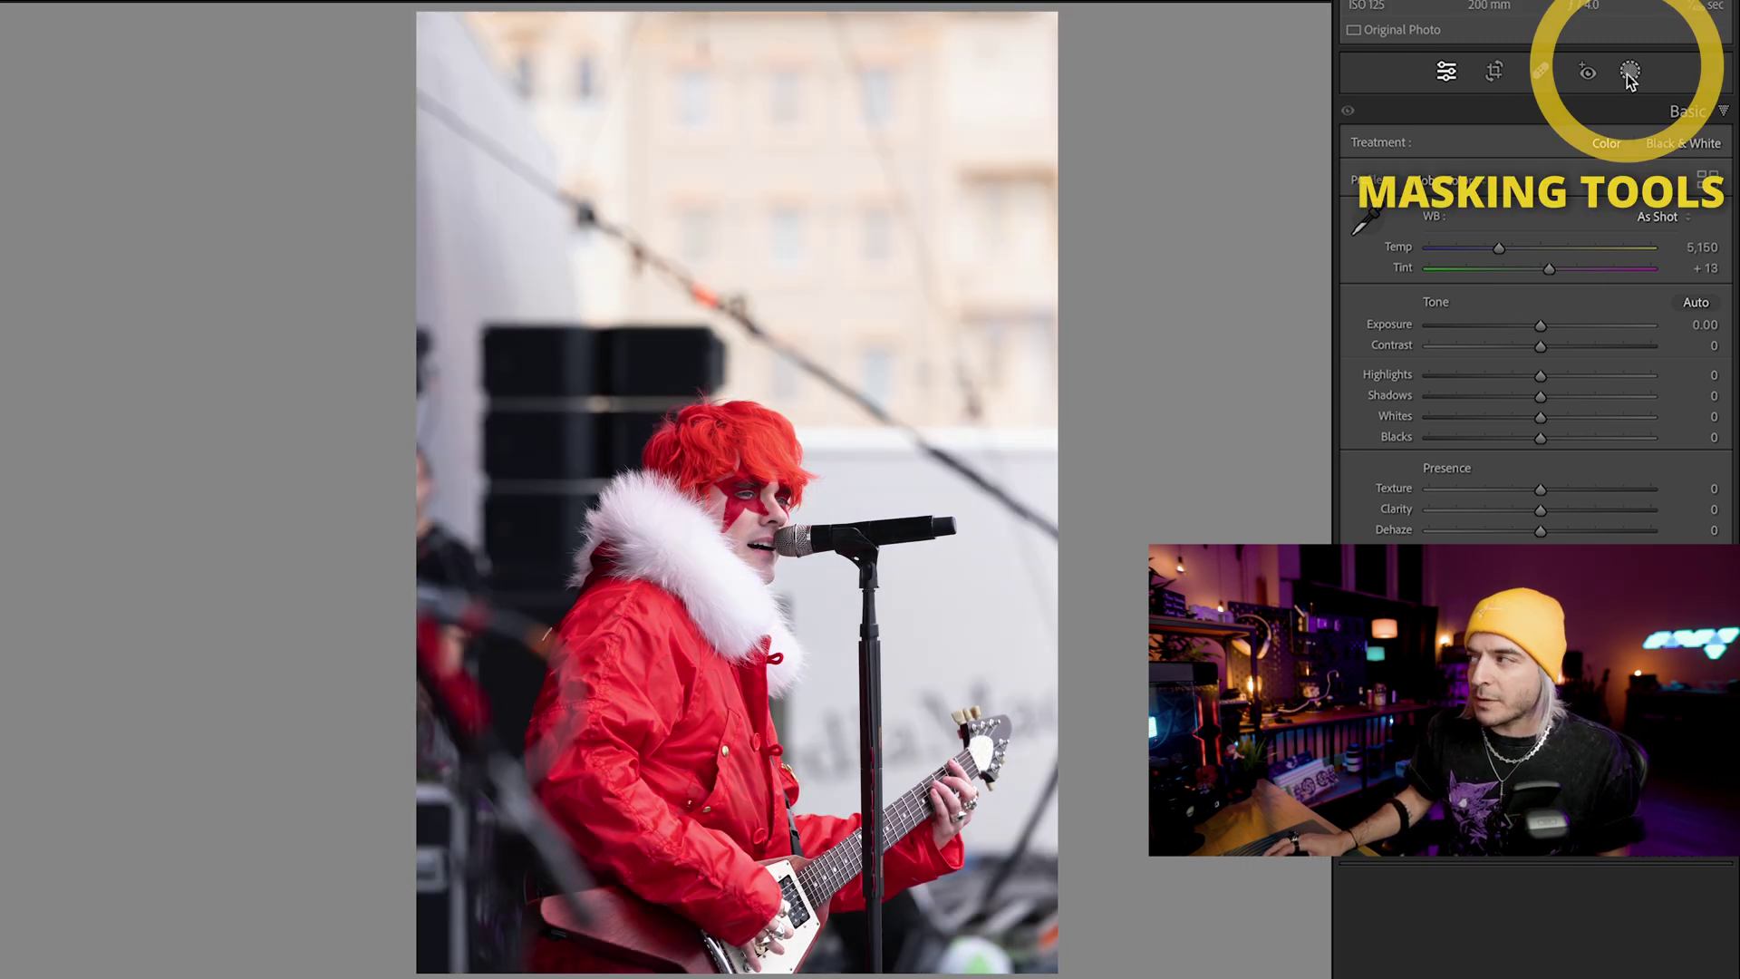
Step: Create a Subject mask for the red-jacketed guitarist and raise its exposure to 0.30
left_click(1629, 73)
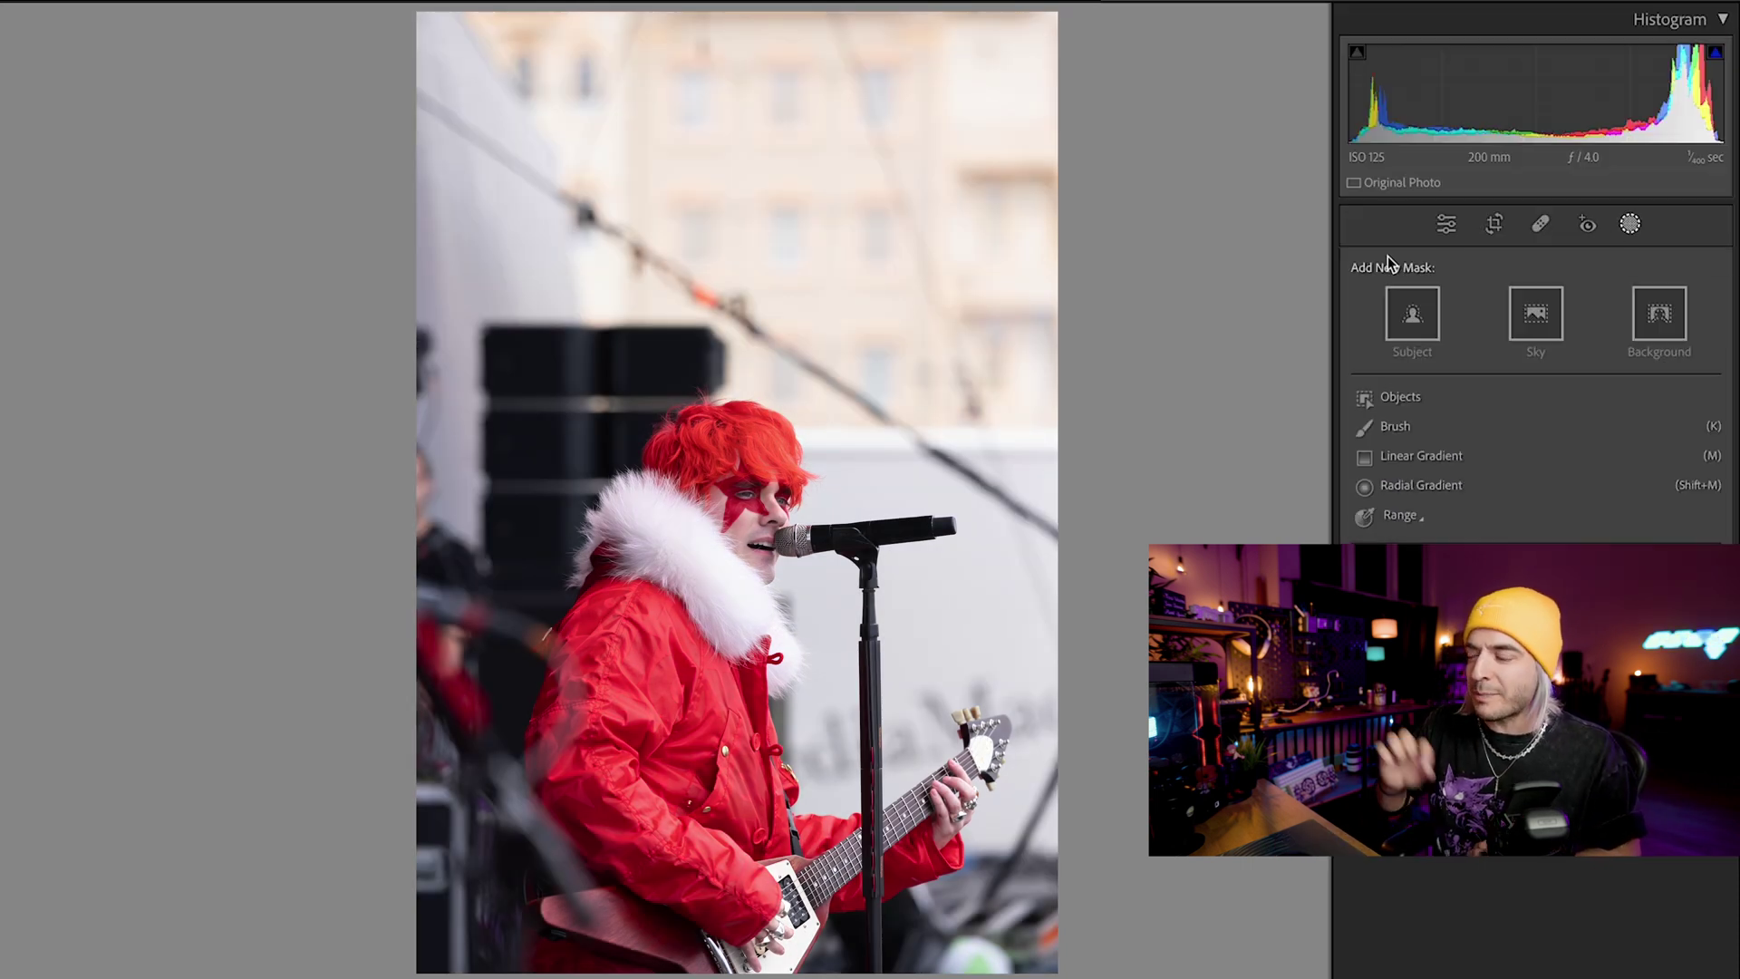
left_click(1418, 308)
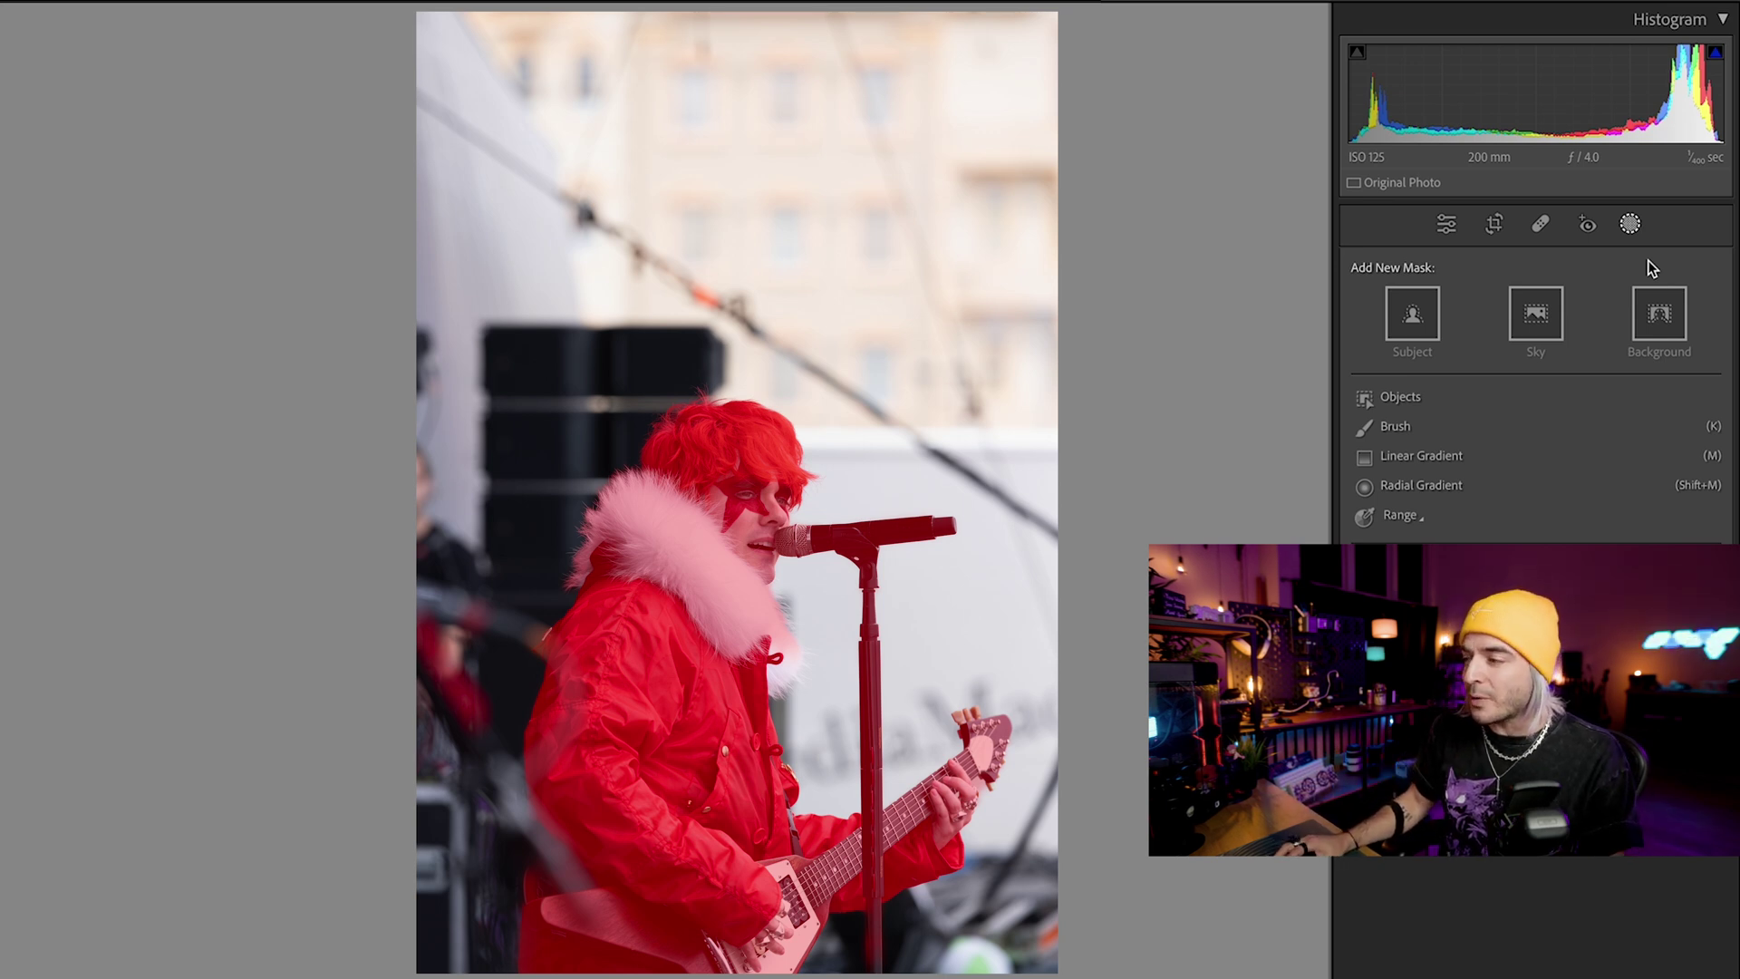
mouse_move(1544, 442)
left_mouse_down()
mouse_move(1571, 451)
mouse_move(1480, 451)
mouse_move(1571, 444)
mouse_move(1527, 438)
mouse_move(1552, 439)
left_mouse_up()
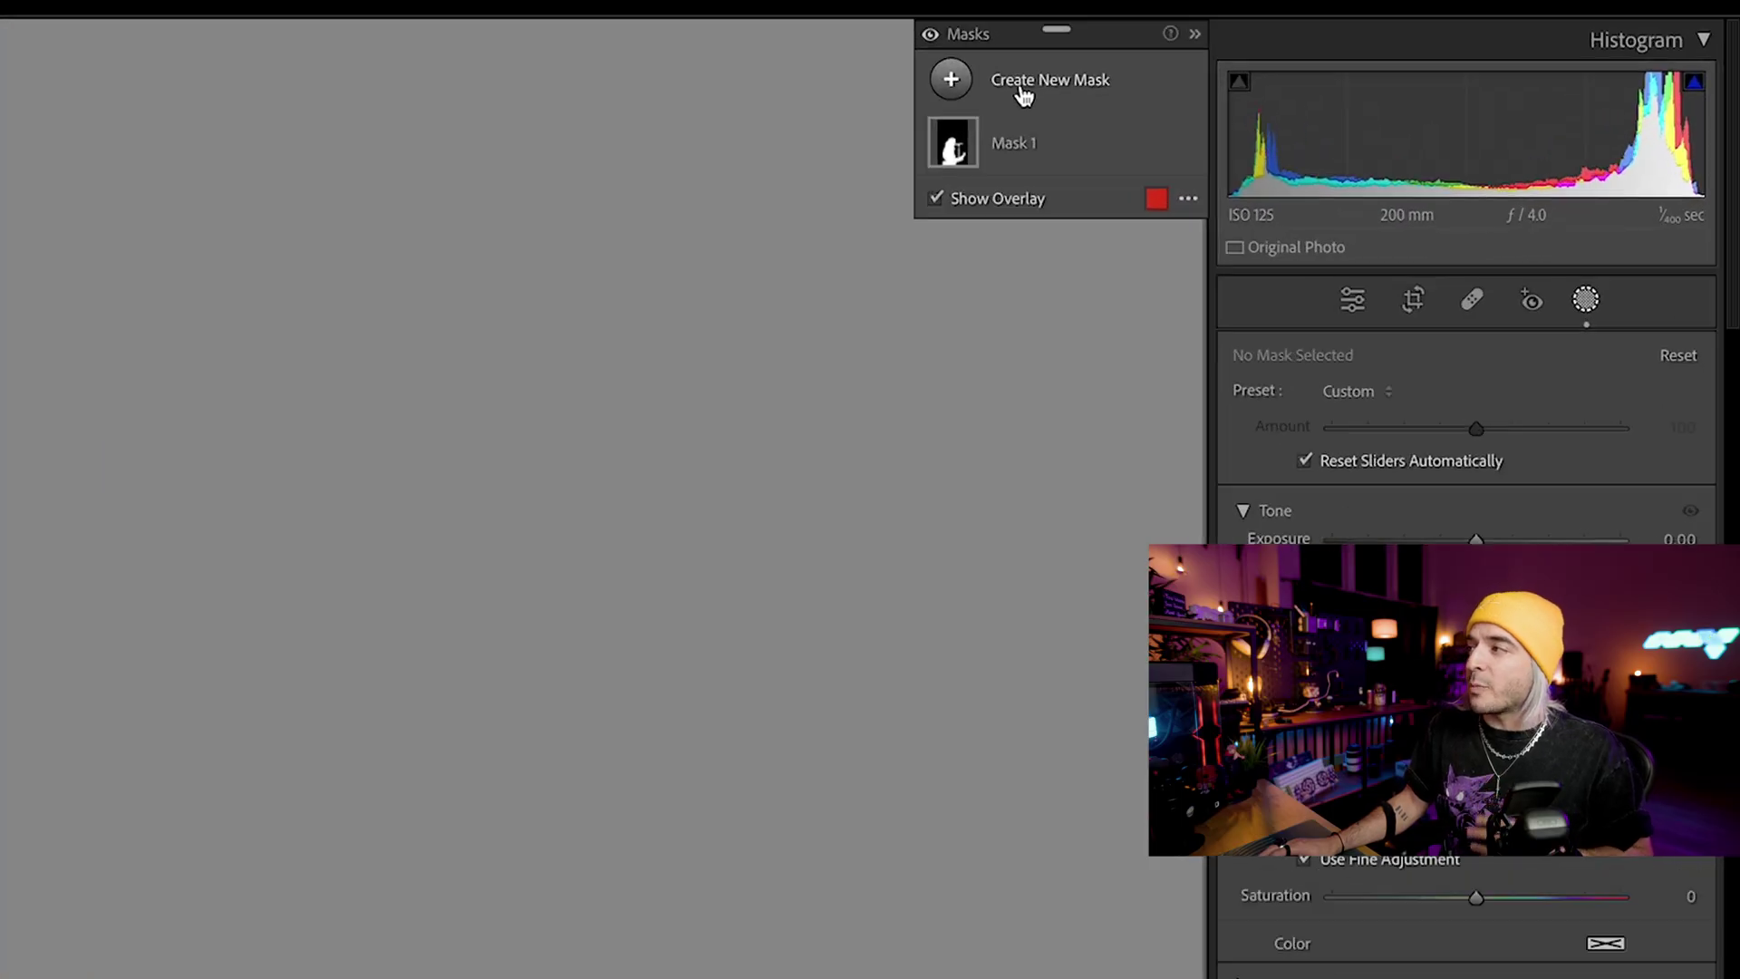
Step: Add a Background mask behind the guitarist, lower its exposure, and compare the photo with its unedited version
left_click(1024, 93)
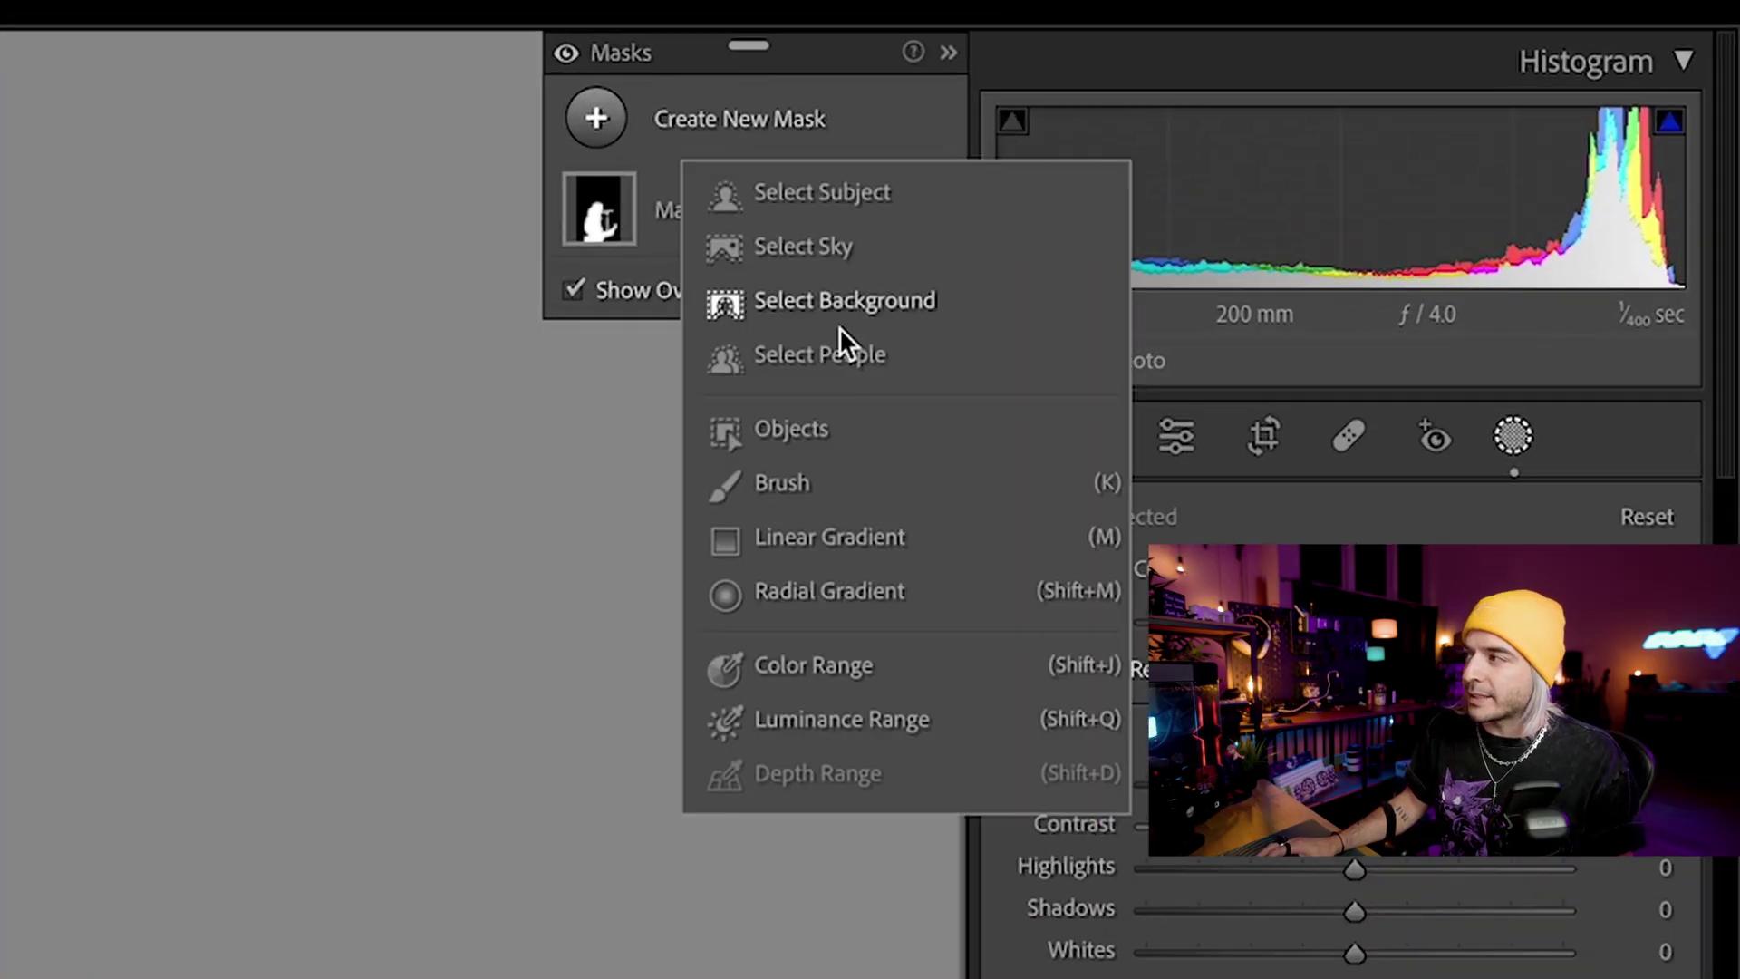
left_click(835, 297)
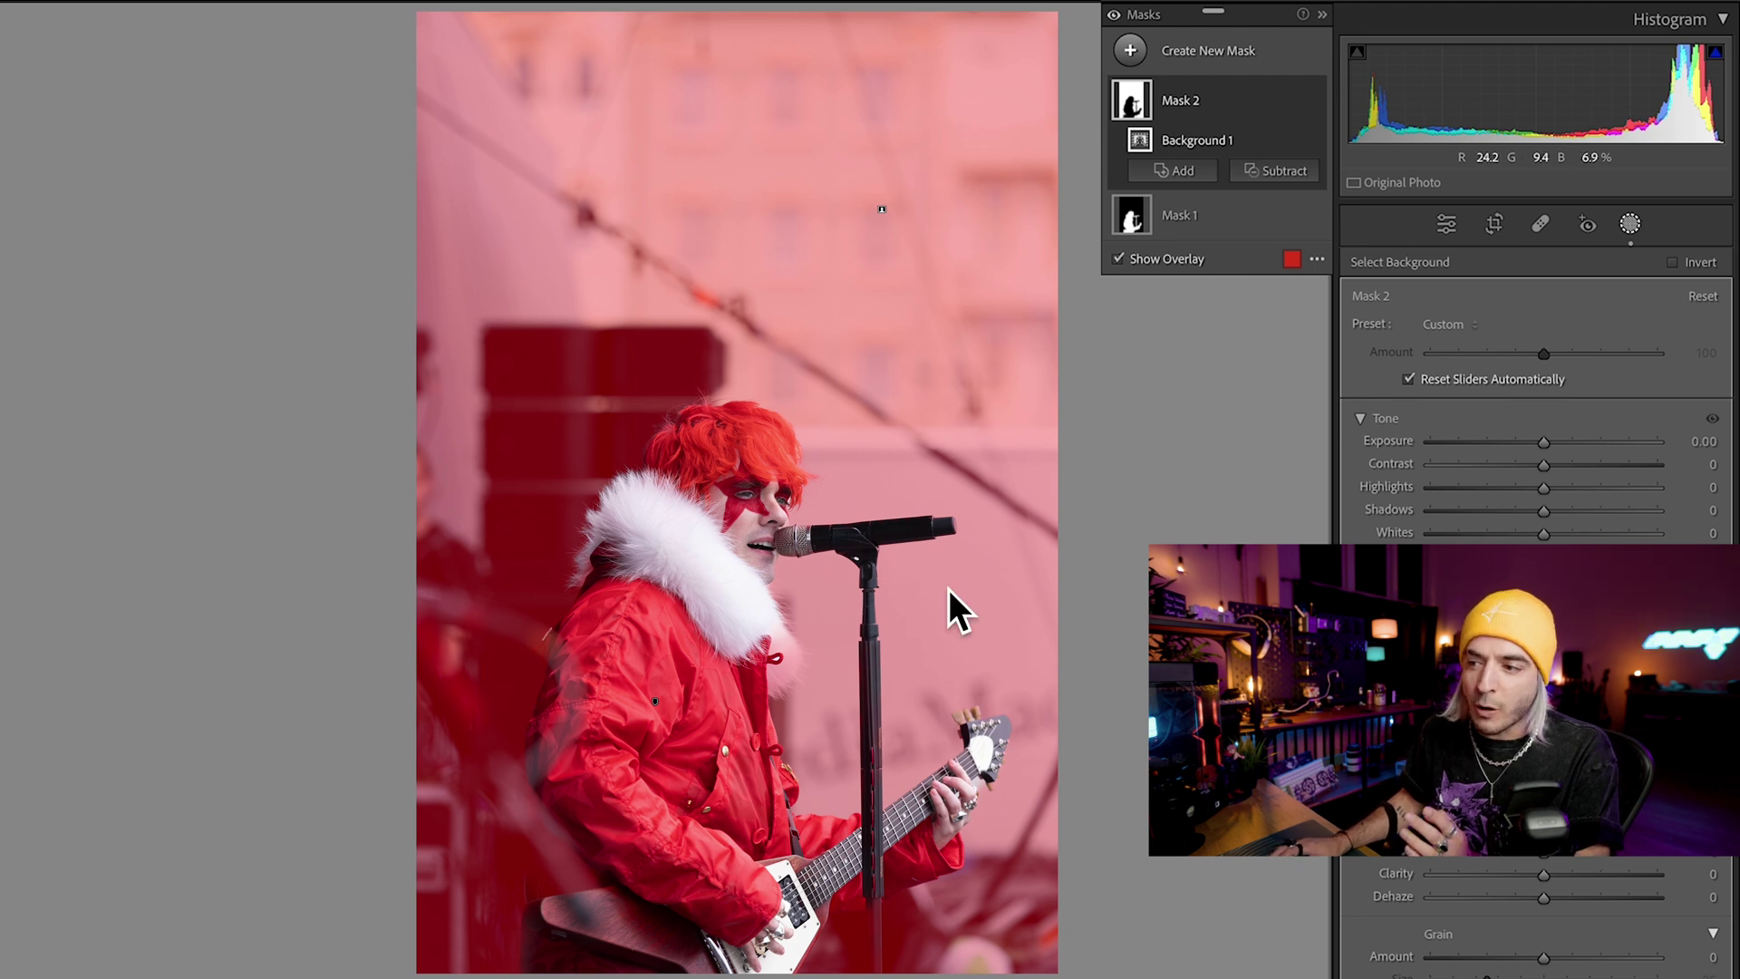
scroll(1530, 299, "down", 3)
left_click_drag(1531, 294, 1493, 301)
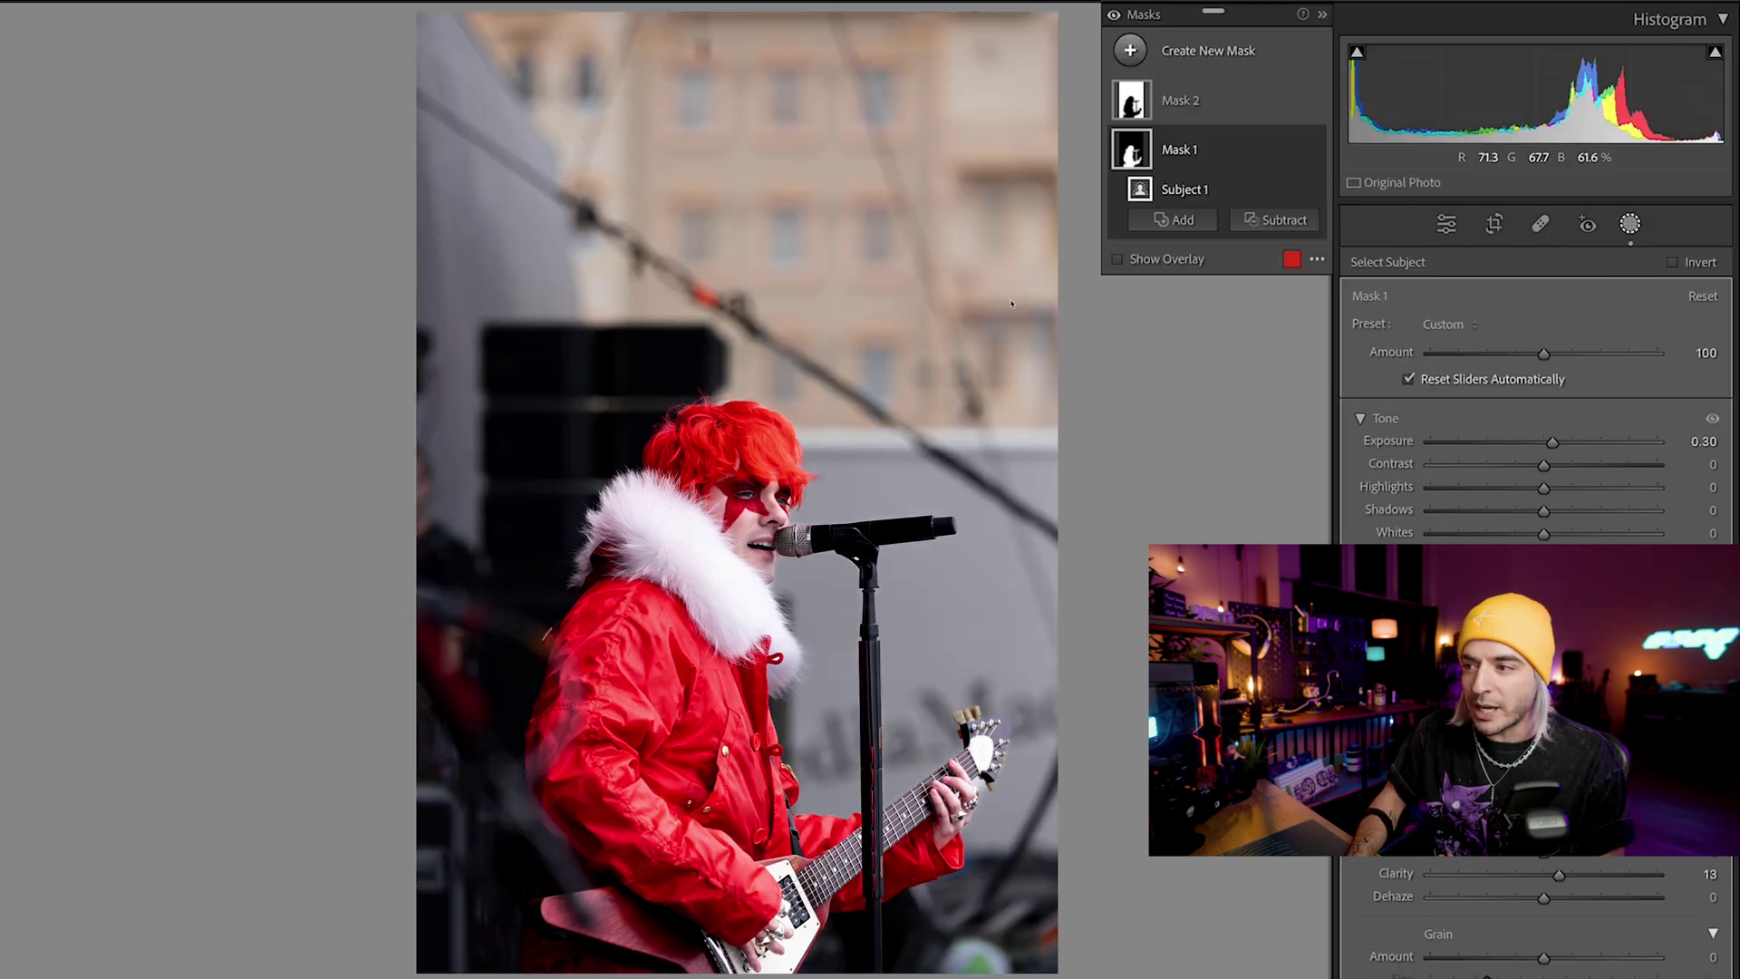
key("backslash")
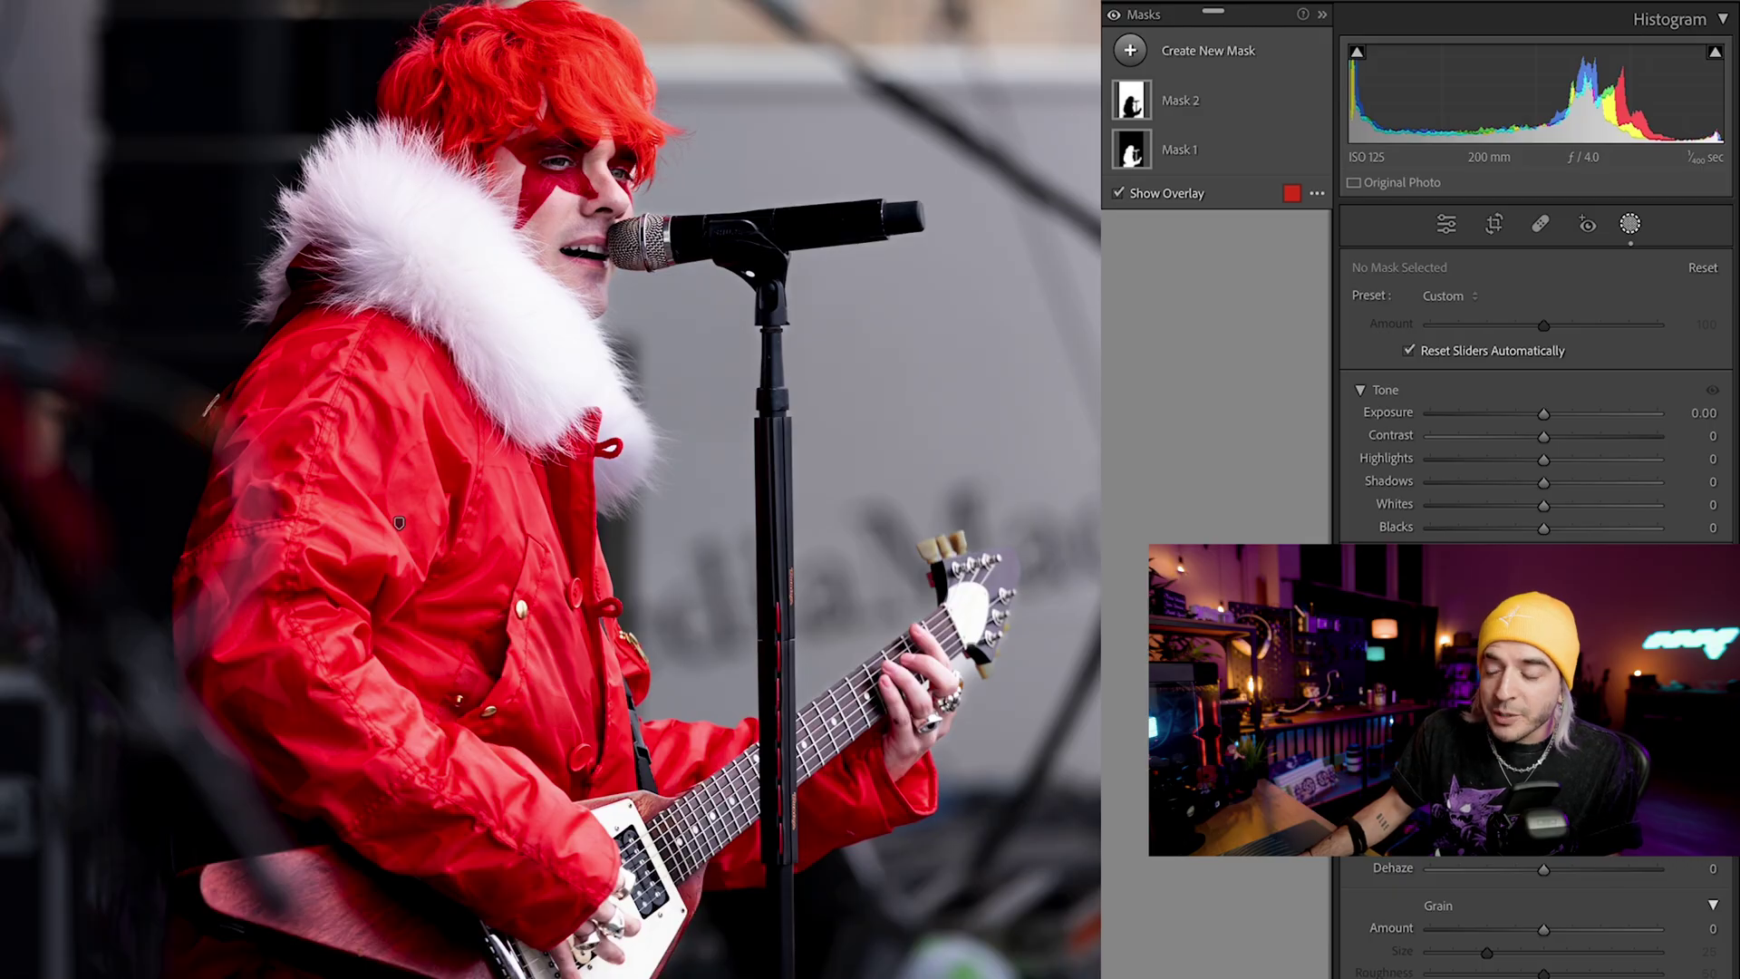
Step: Try masking the microphone and its stand by brushing over them with the Objects selection
left_click(1130, 49)
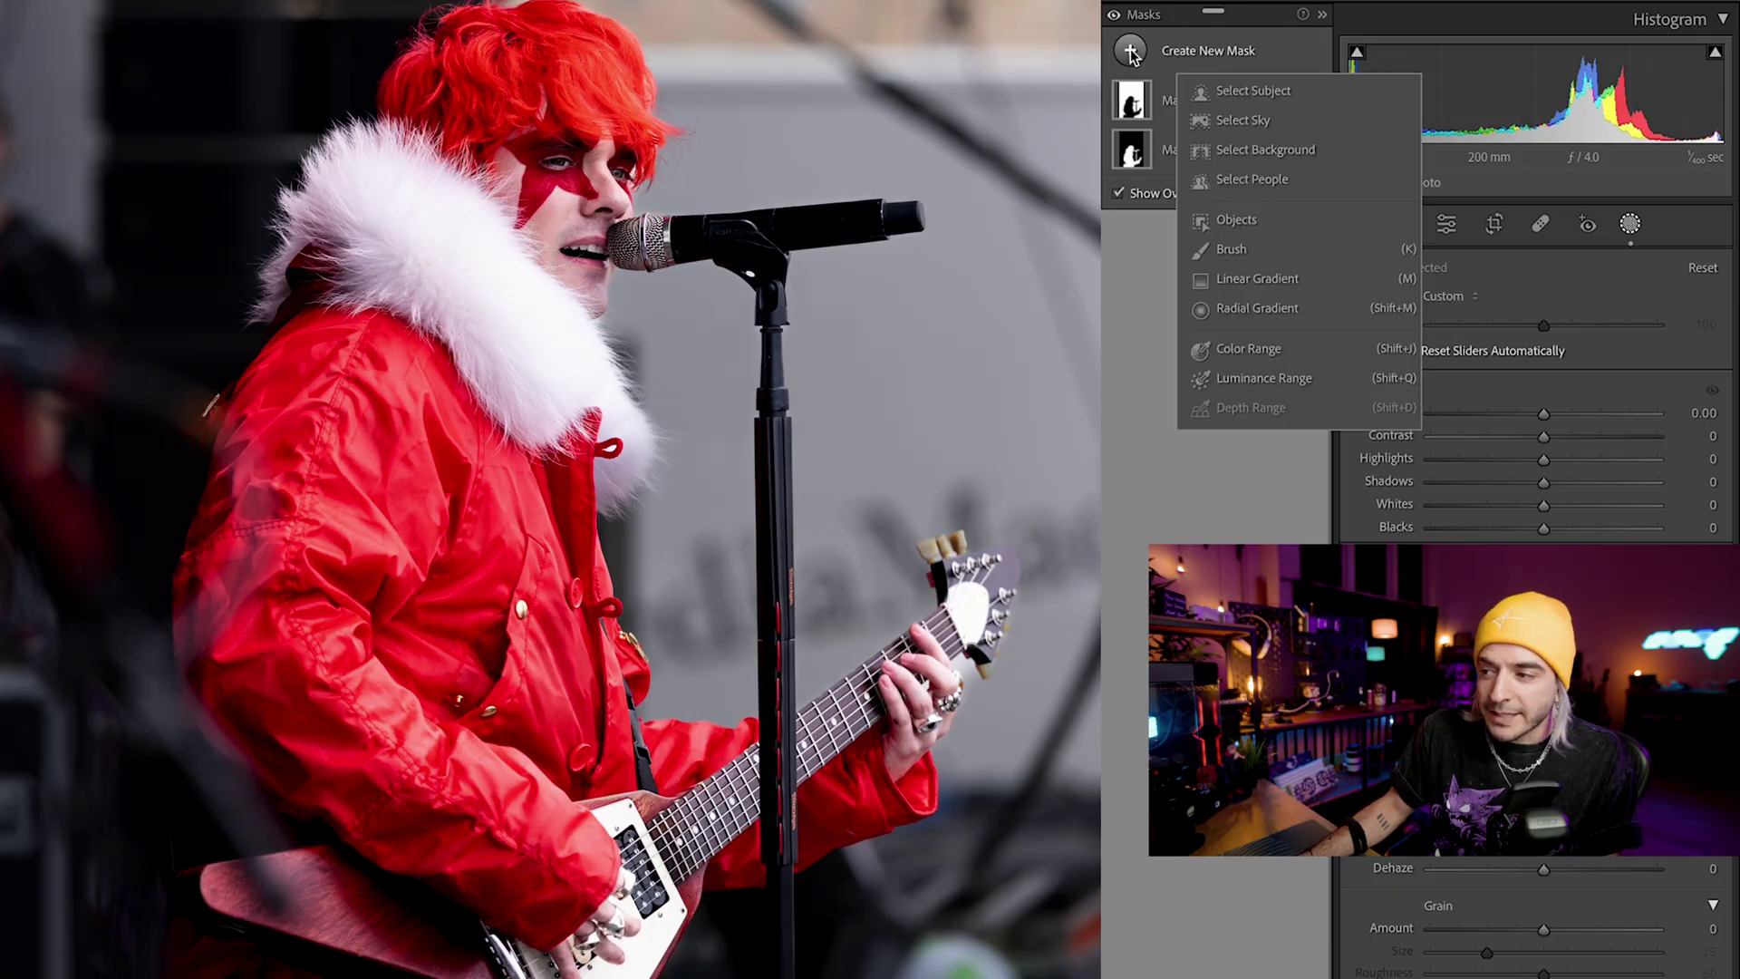
left_click(1224, 218)
mouse_move(644, 245)
left_mouse_down()
mouse_move(913, 226)
mouse_move(812, 240)
mouse_move(780, 266)
mouse_move(781, 483)
left_mouse_up()
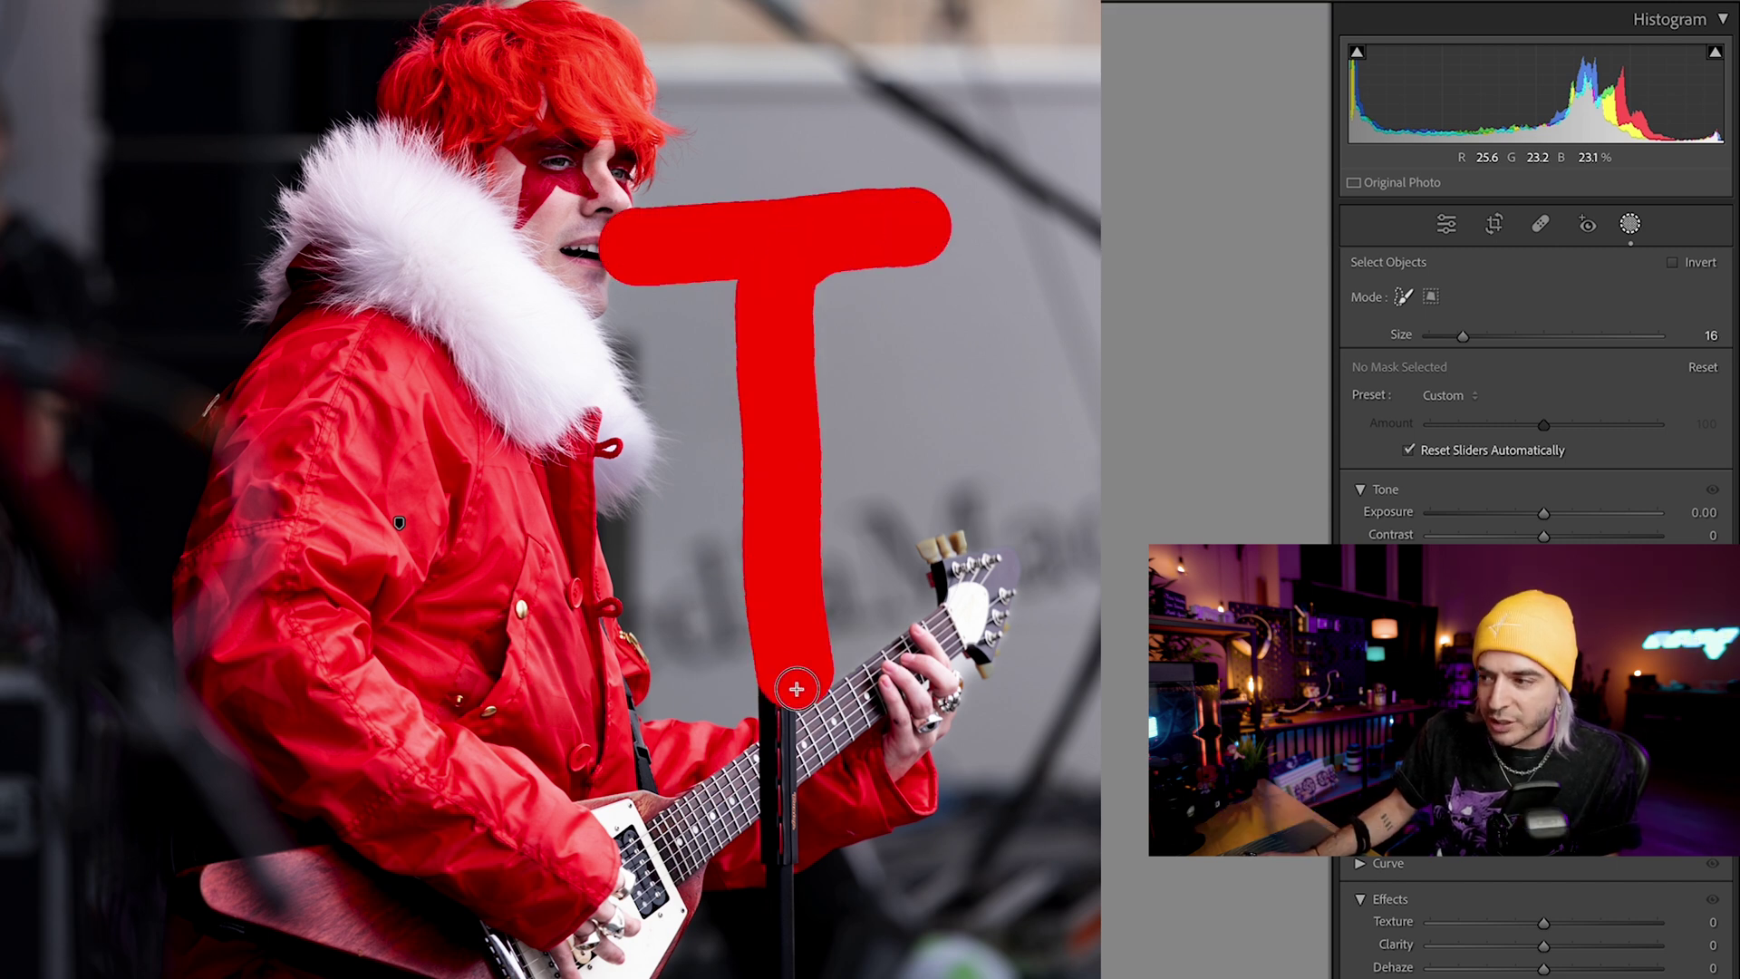
left_click_drag(791, 760, 791, 761)
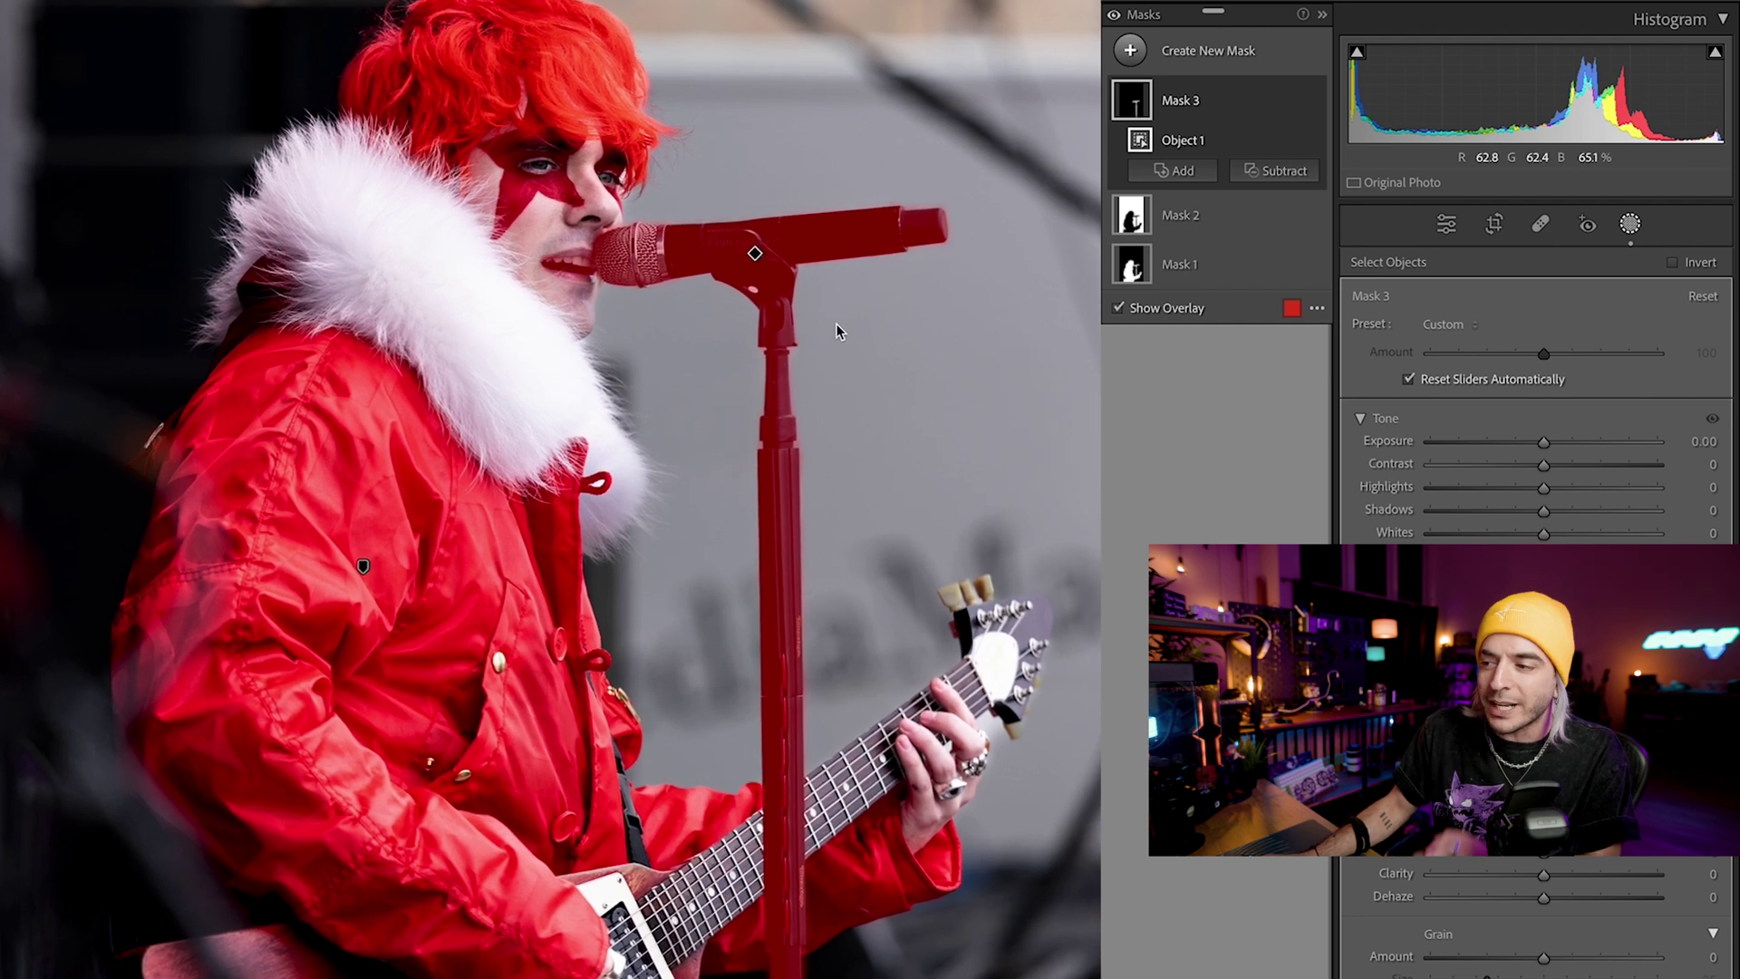
key("ctrl+z")
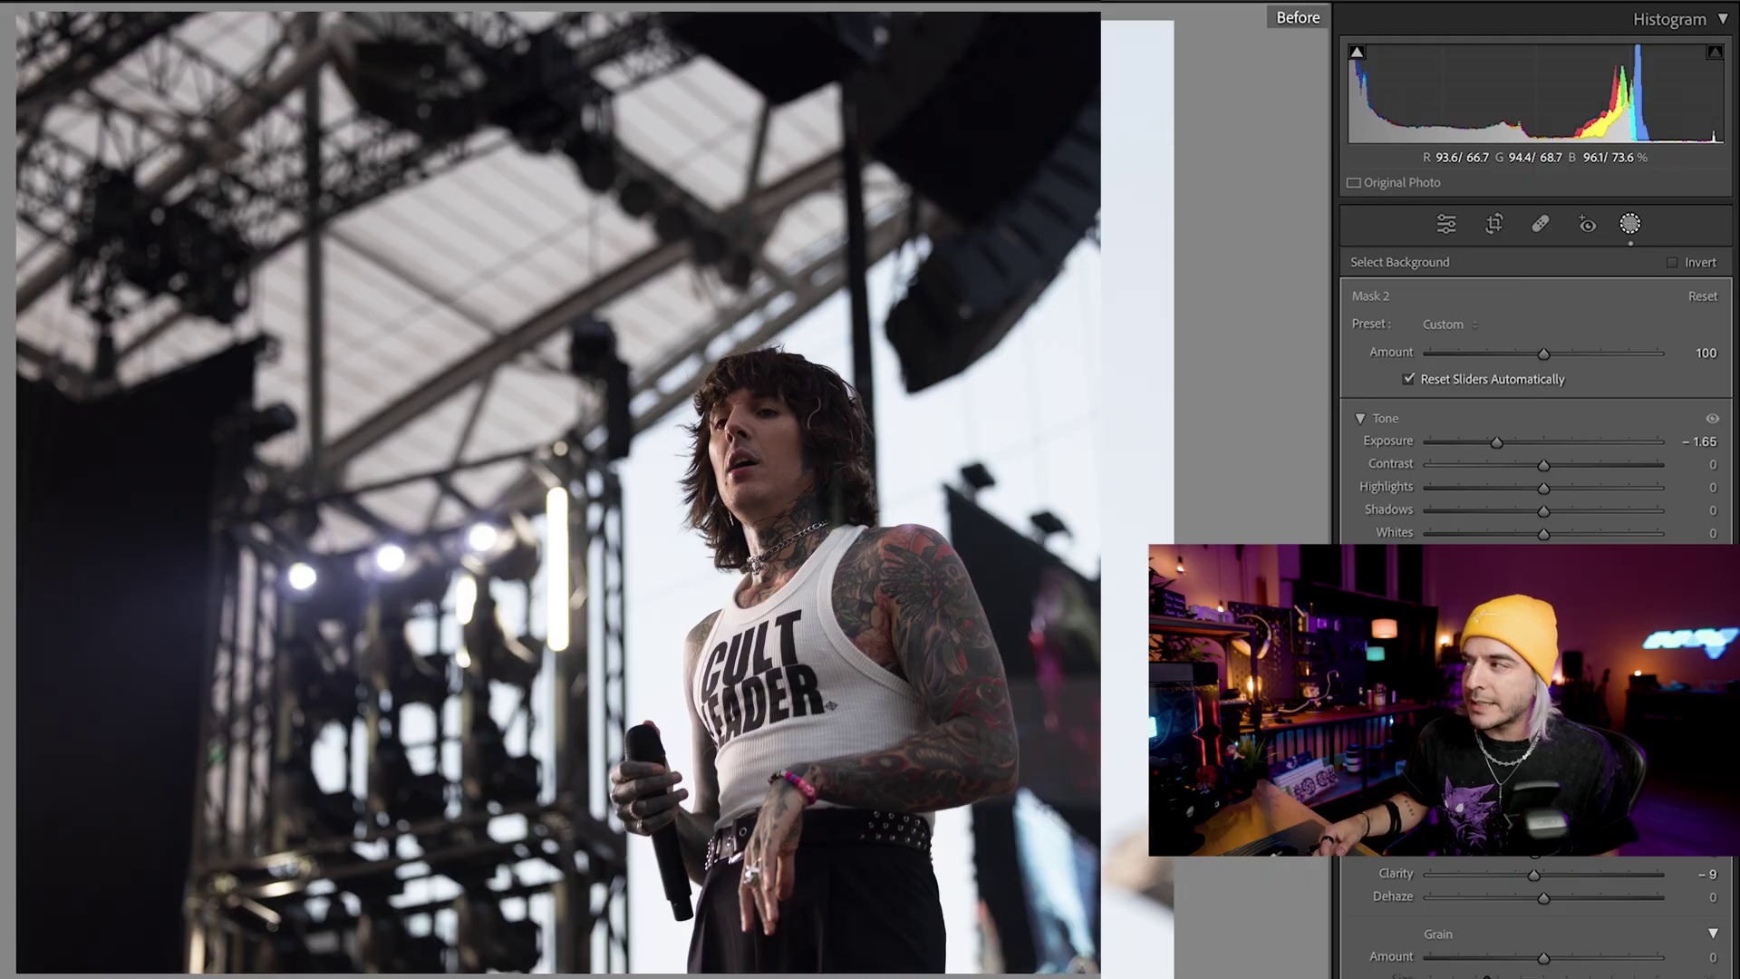
Step: Add a Sky mask to the tattooed singer's photo, lower its exposure to about -0.34 and cool its temperature
key("backslash")
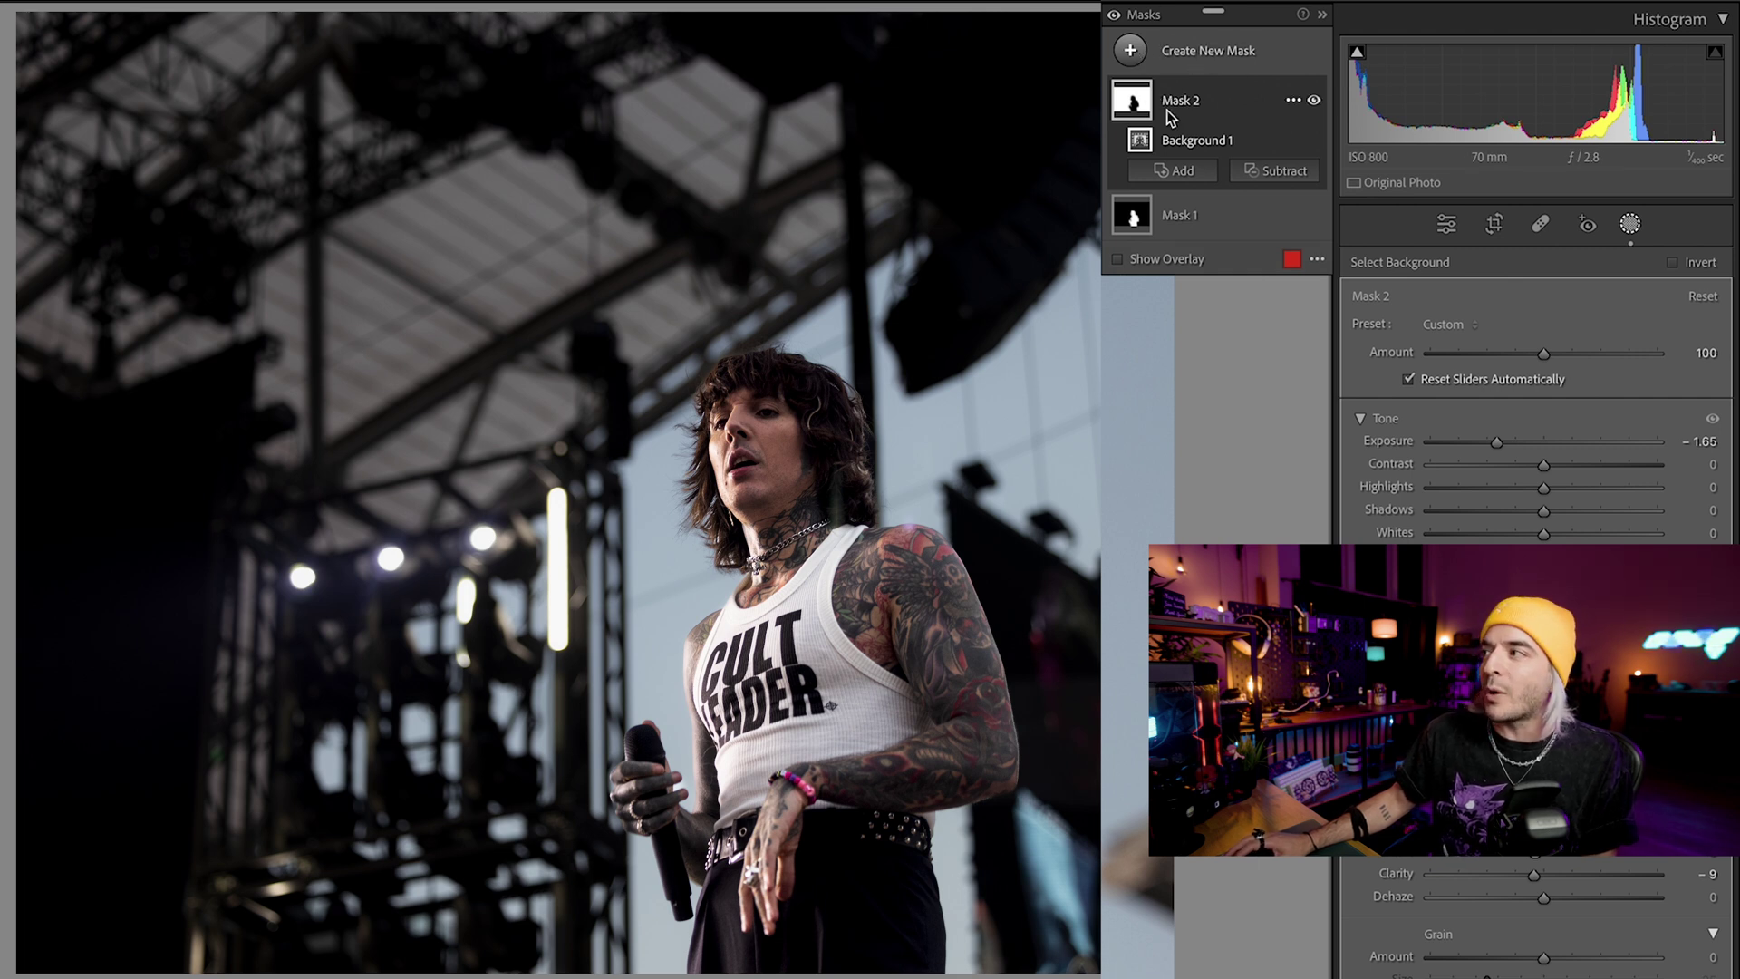
left_click(1191, 56)
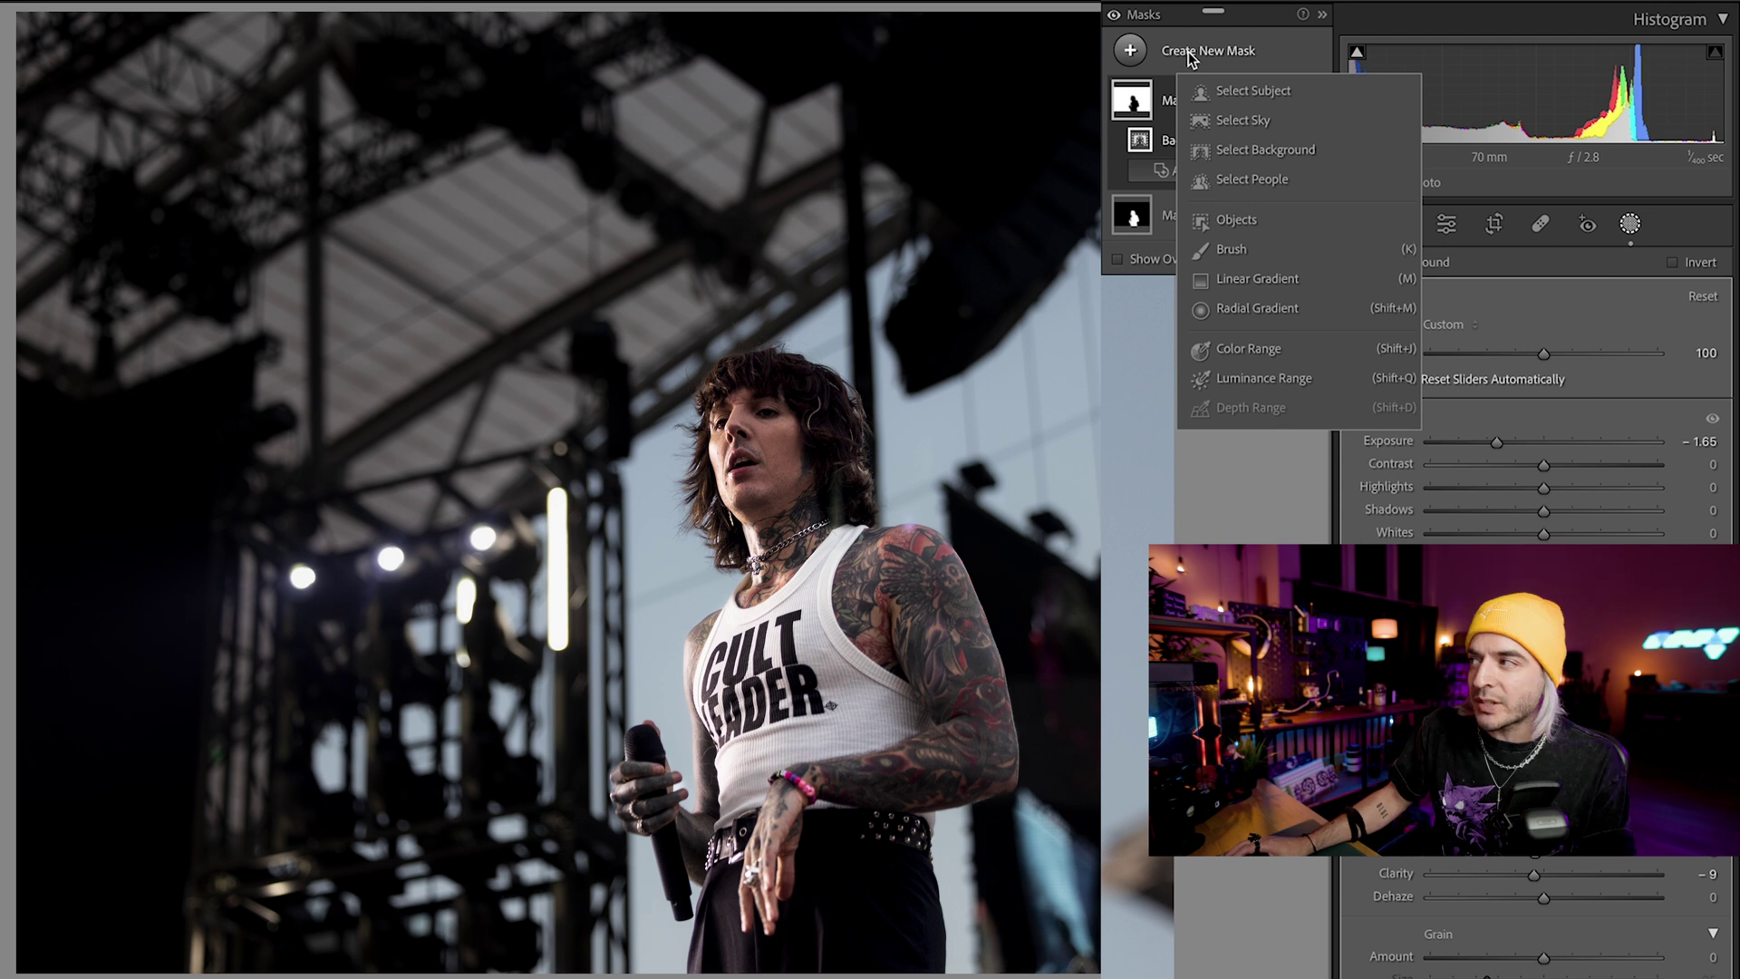
left_click(1233, 123)
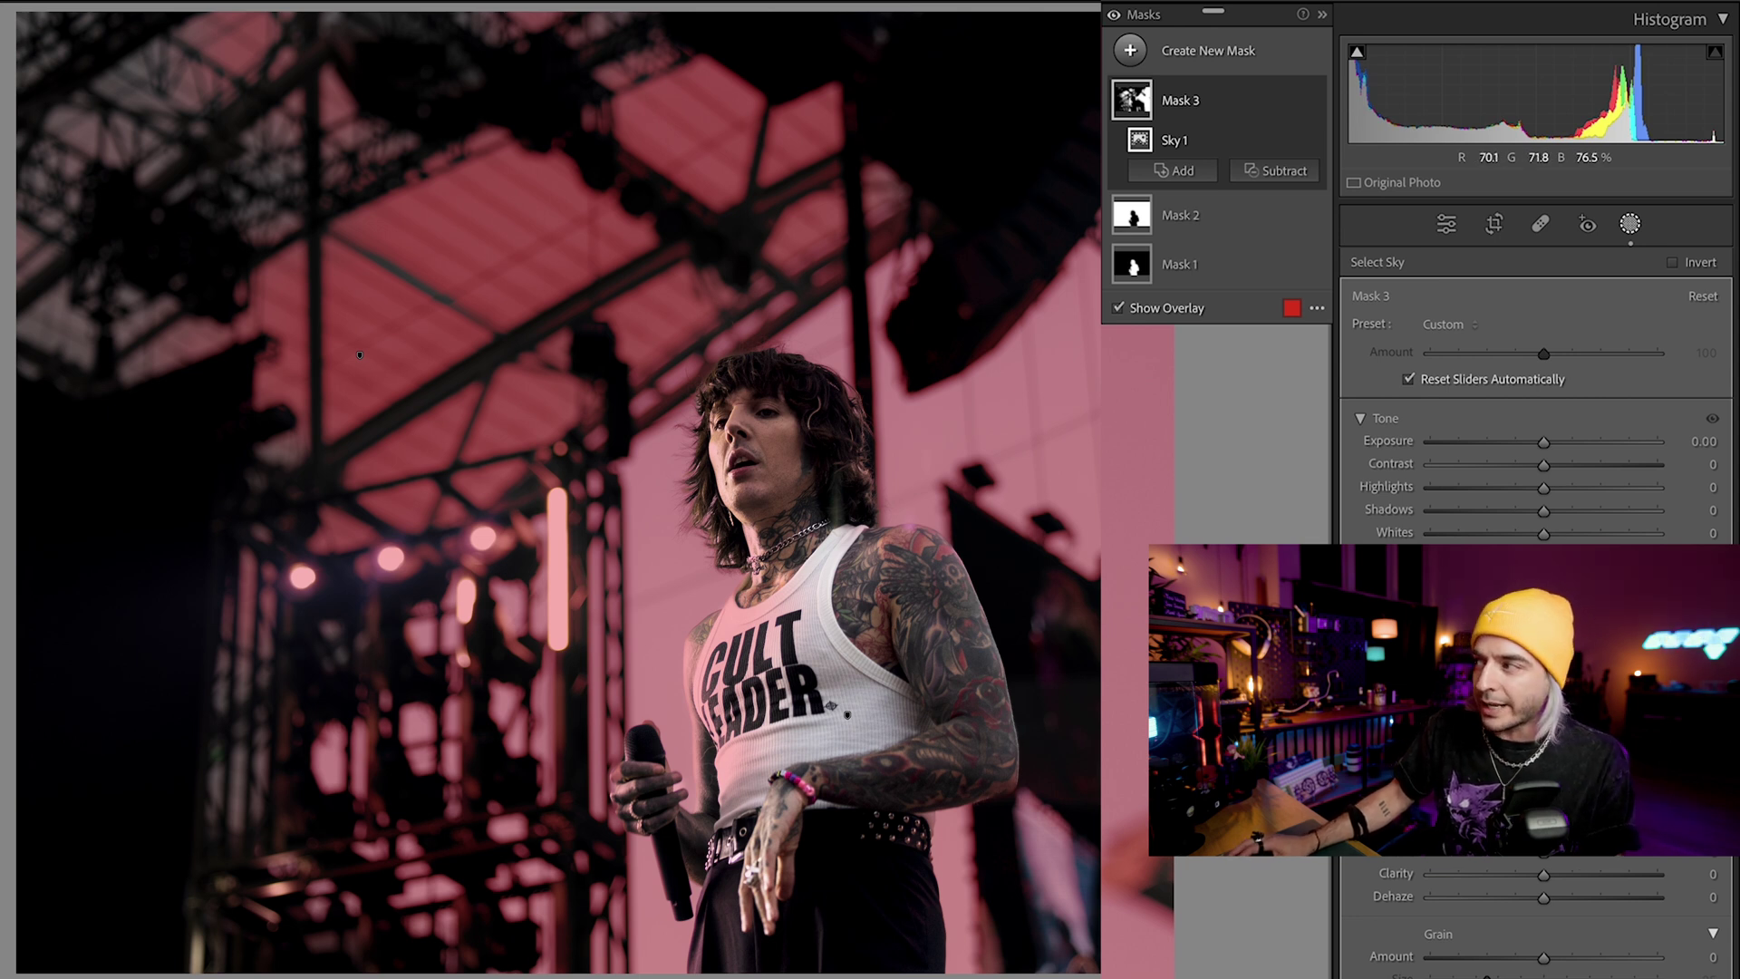
scroll(1542, 172, "down", 3)
left_click_drag(1545, 171, 1544, 172)
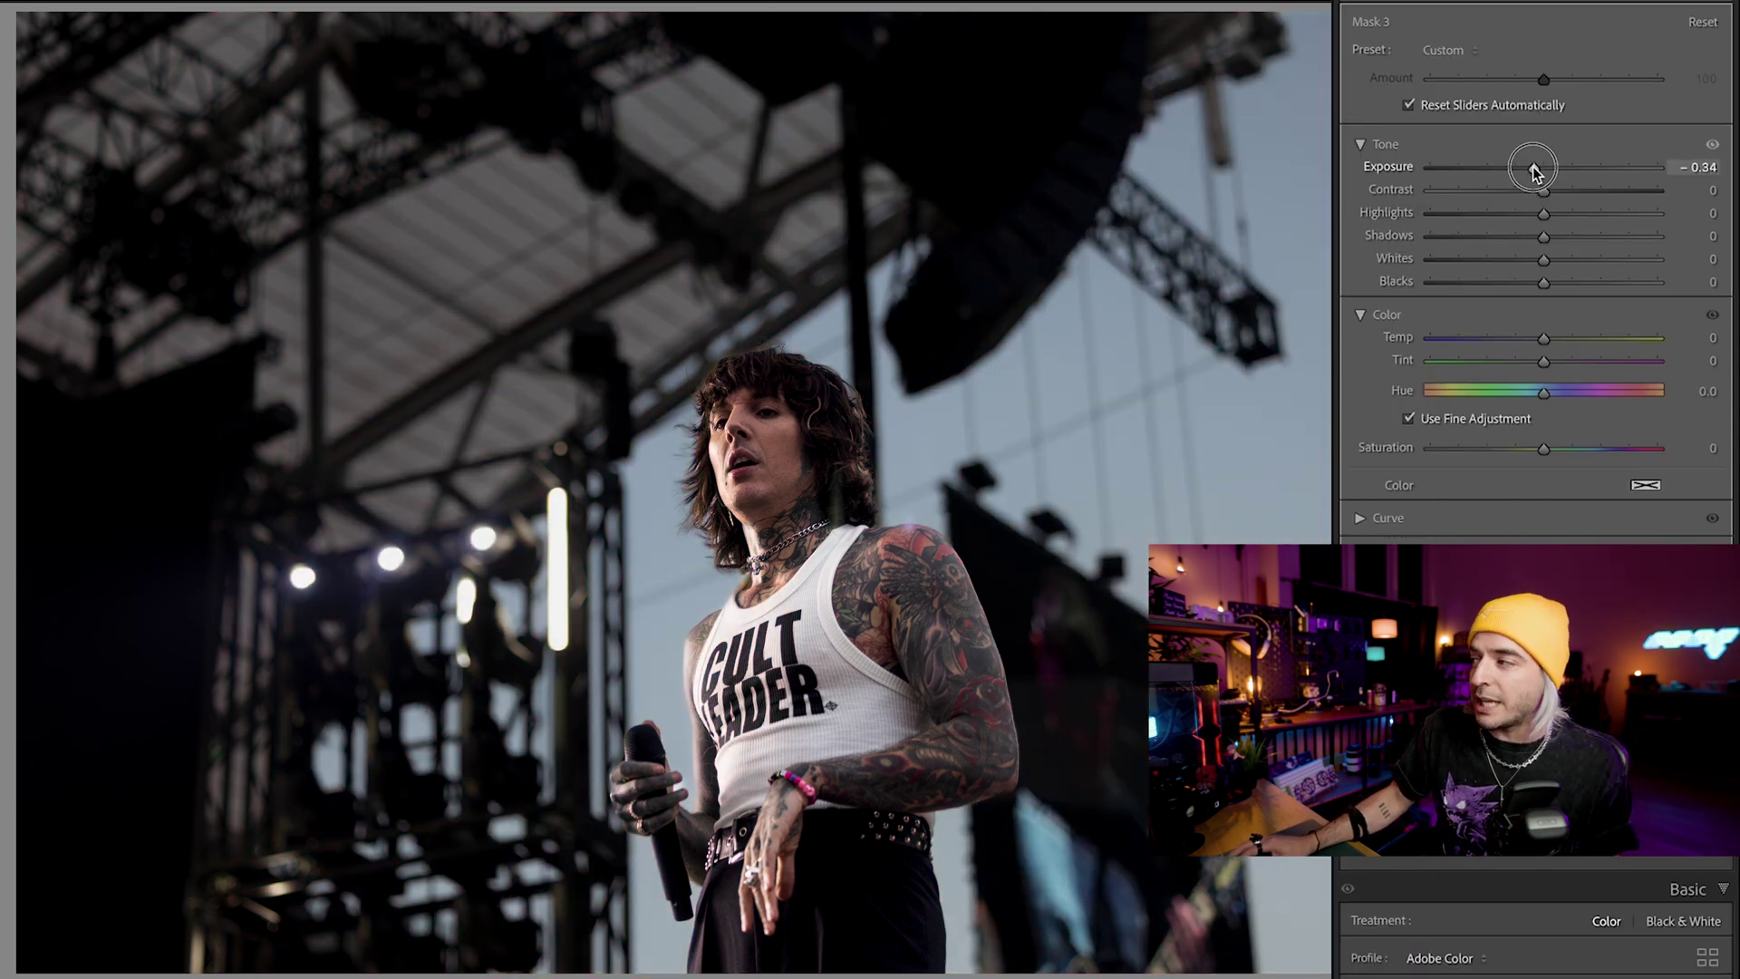
left_click_drag(1536, 341, 1363, 419)
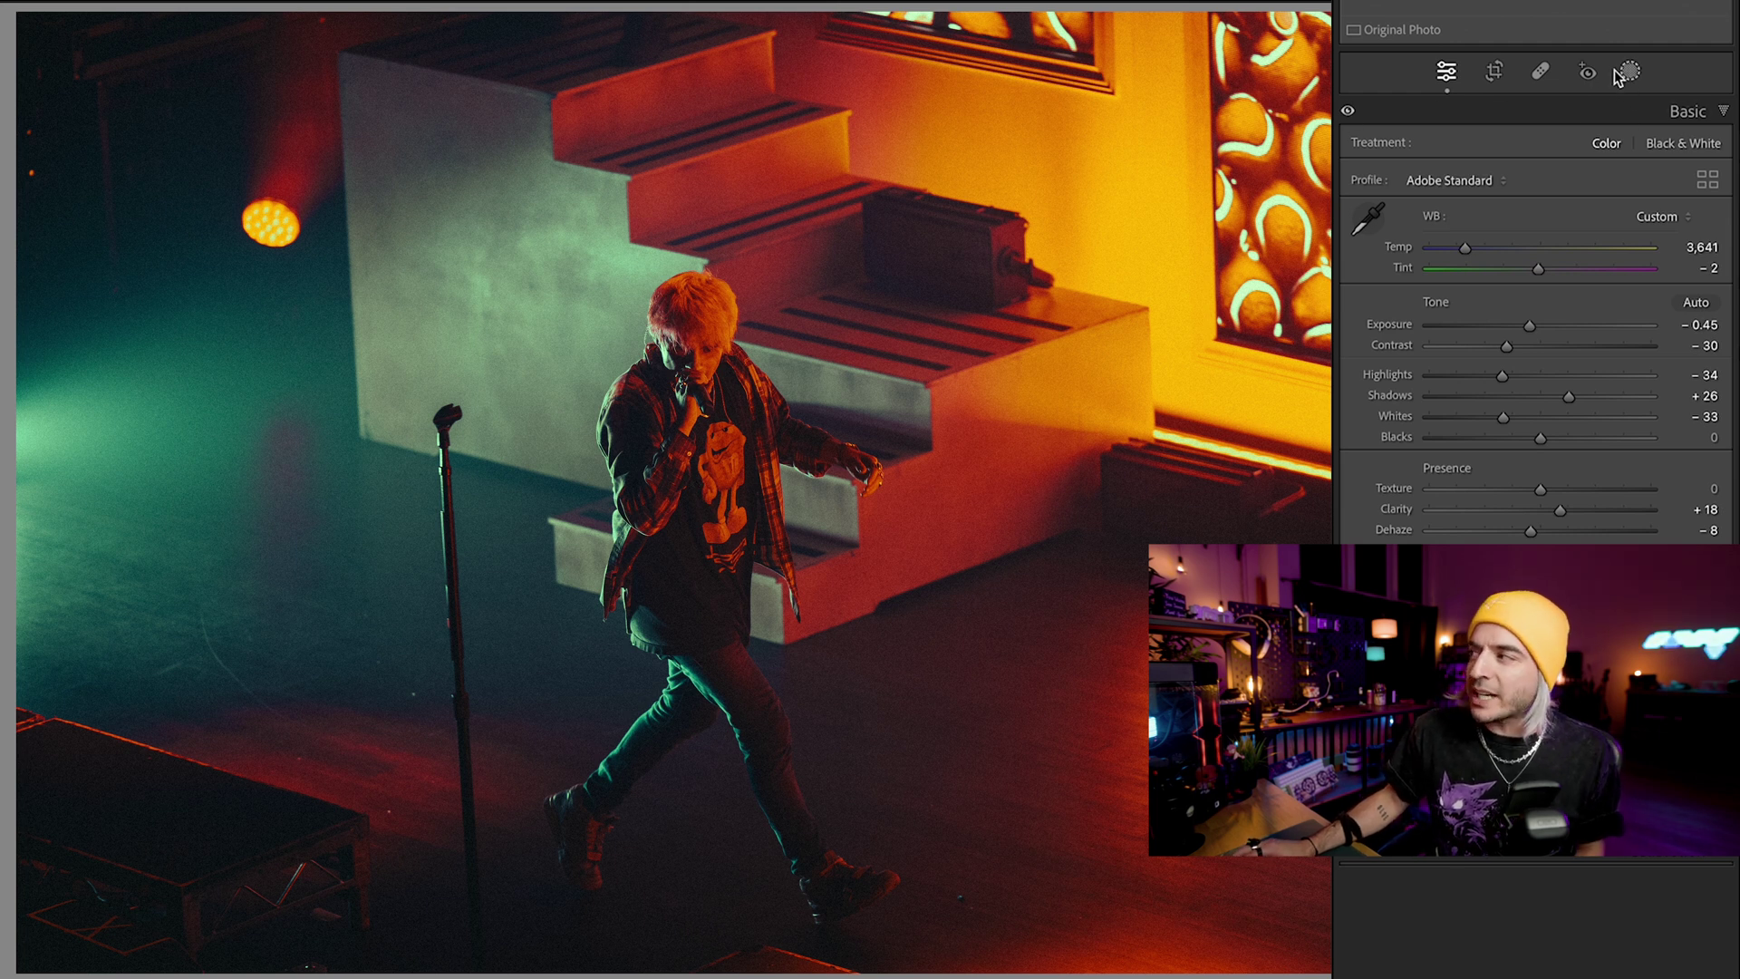
Step: Remove the empty microphone stand from the stage photo by brushing over its full length with the Remove tool
left_click(1541, 72)
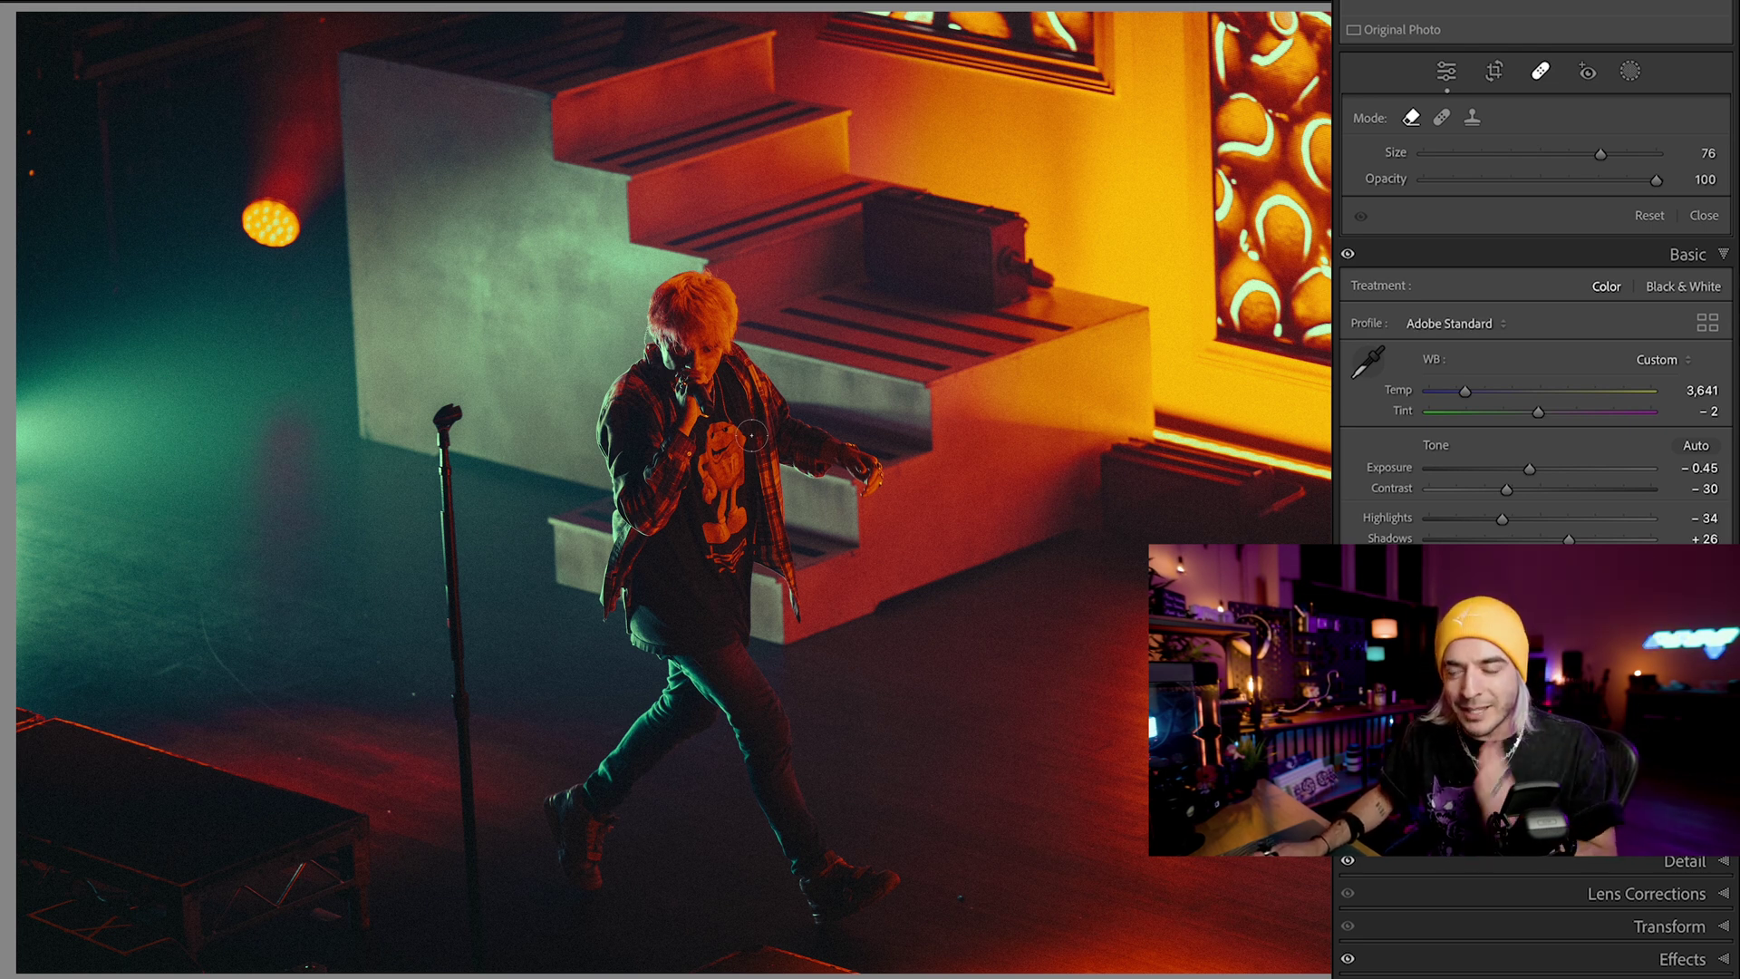
key("z")
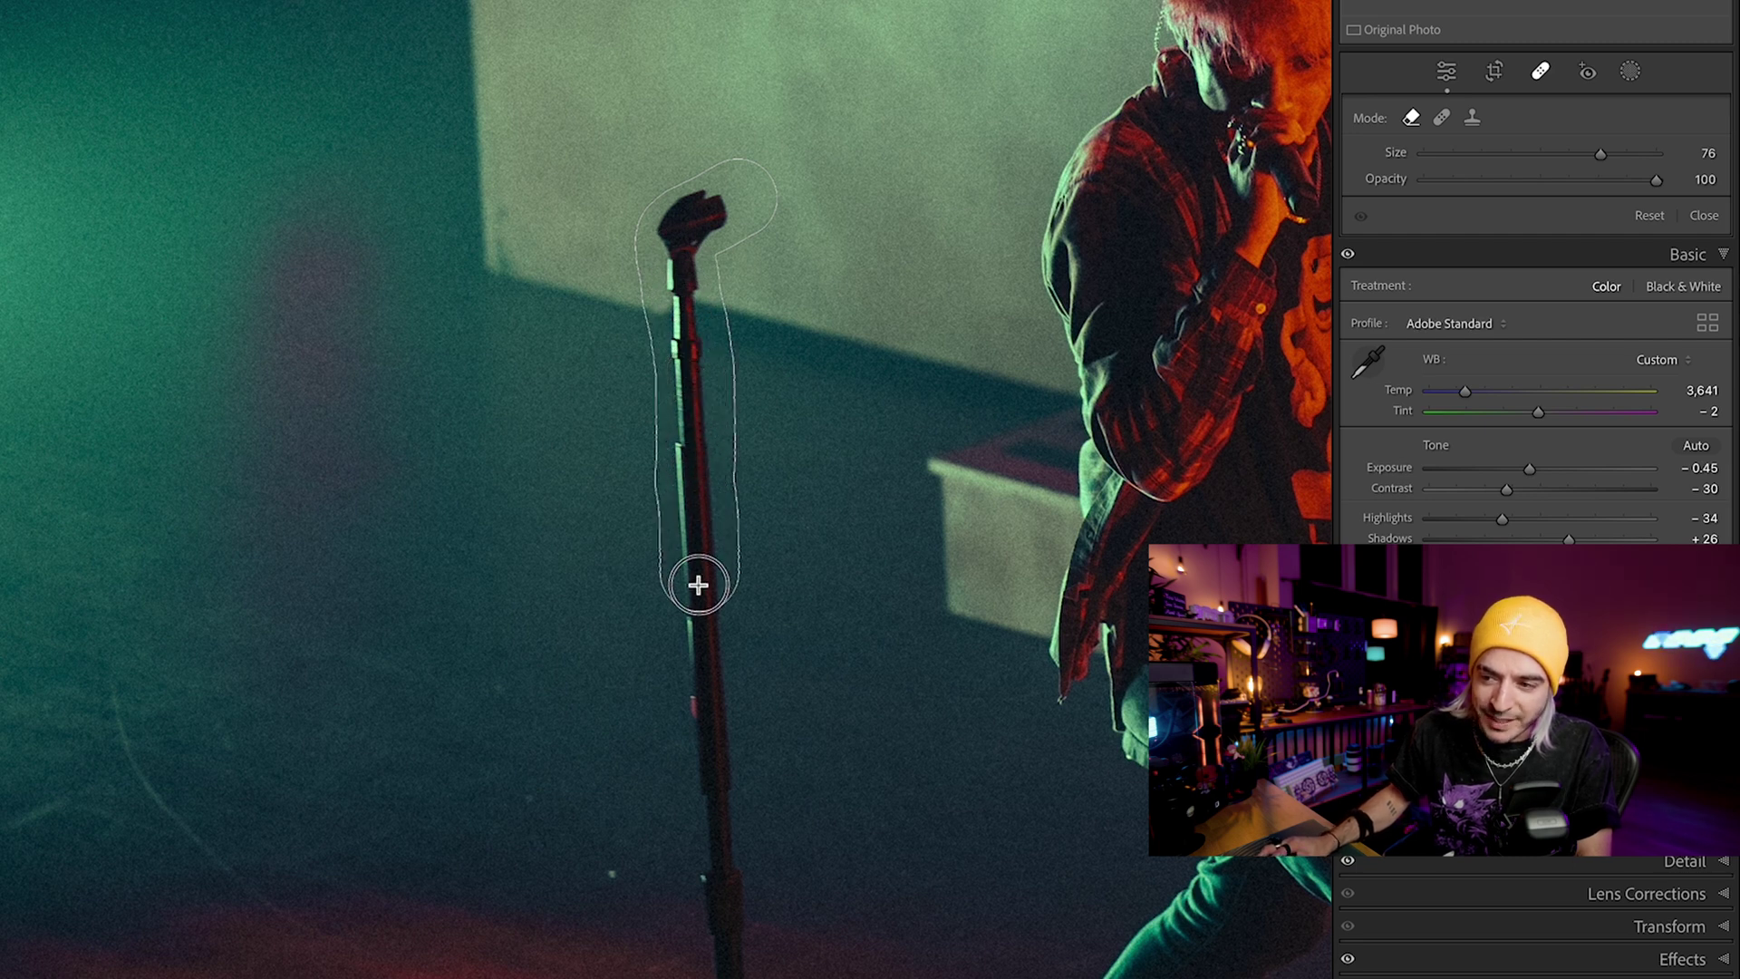
mouse_move(719, 891)
left_mouse_down()
mouse_move(736, 904)
mouse_move(766, 968)
left_mouse_up()
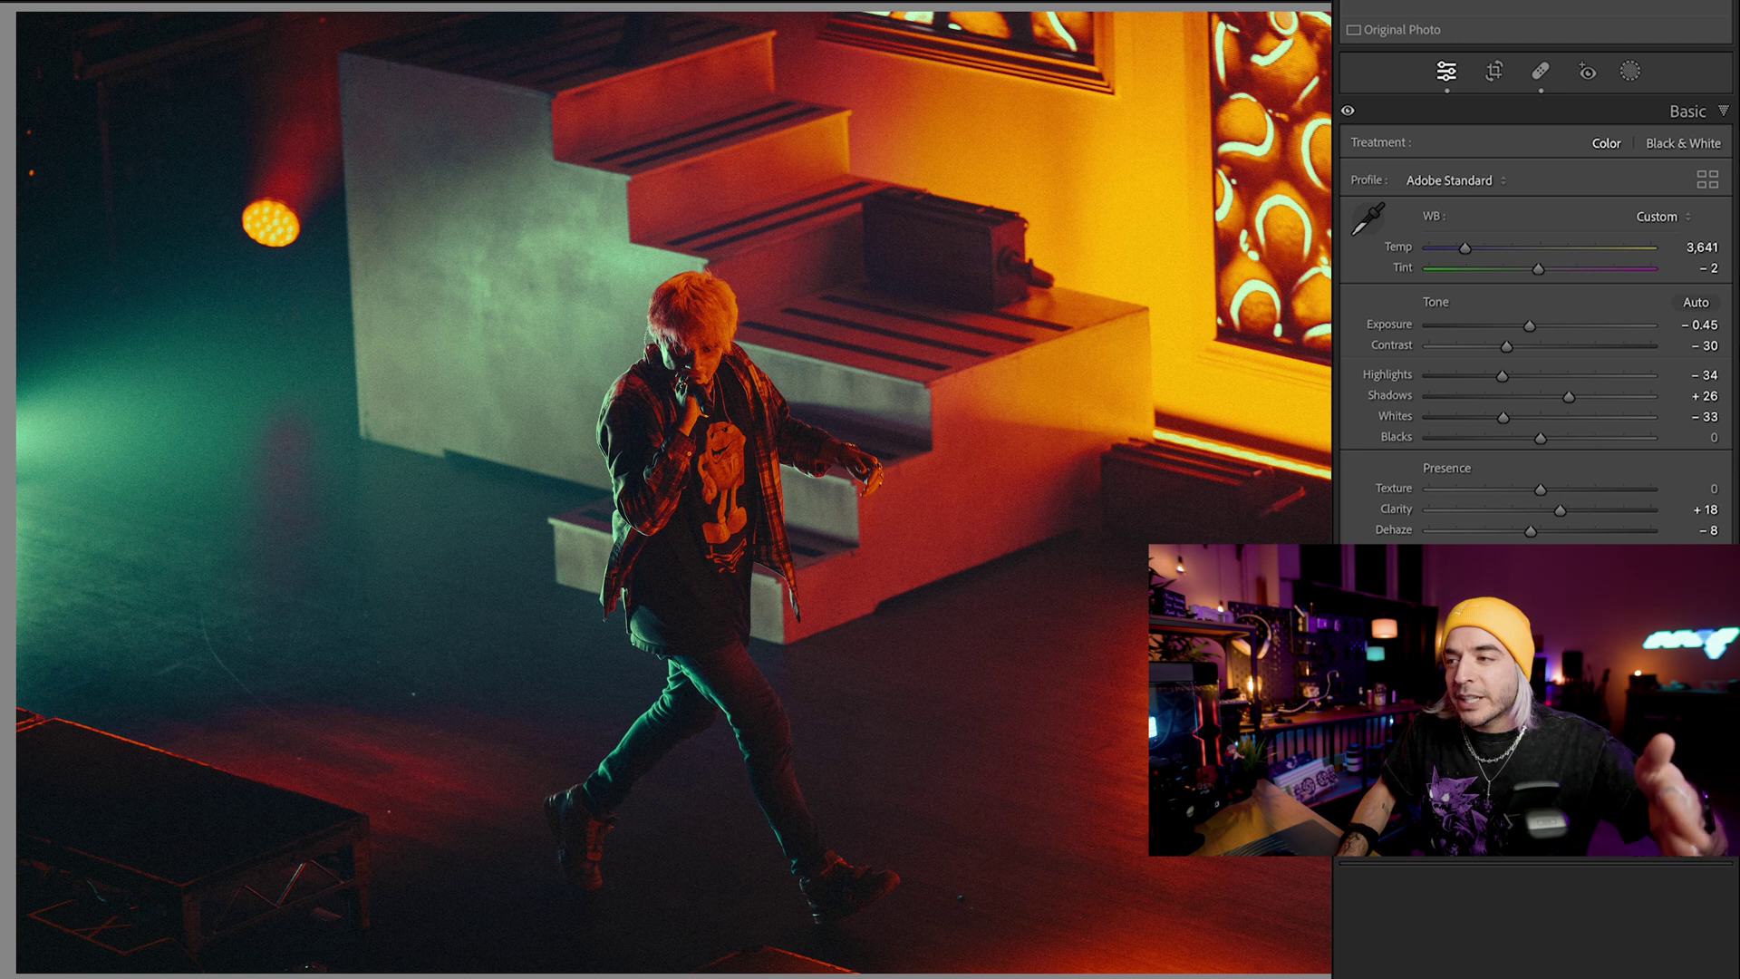
Step: Compare the edited stage photo with its original version several times
key("backslash")
key("backslash")
key("backslash")
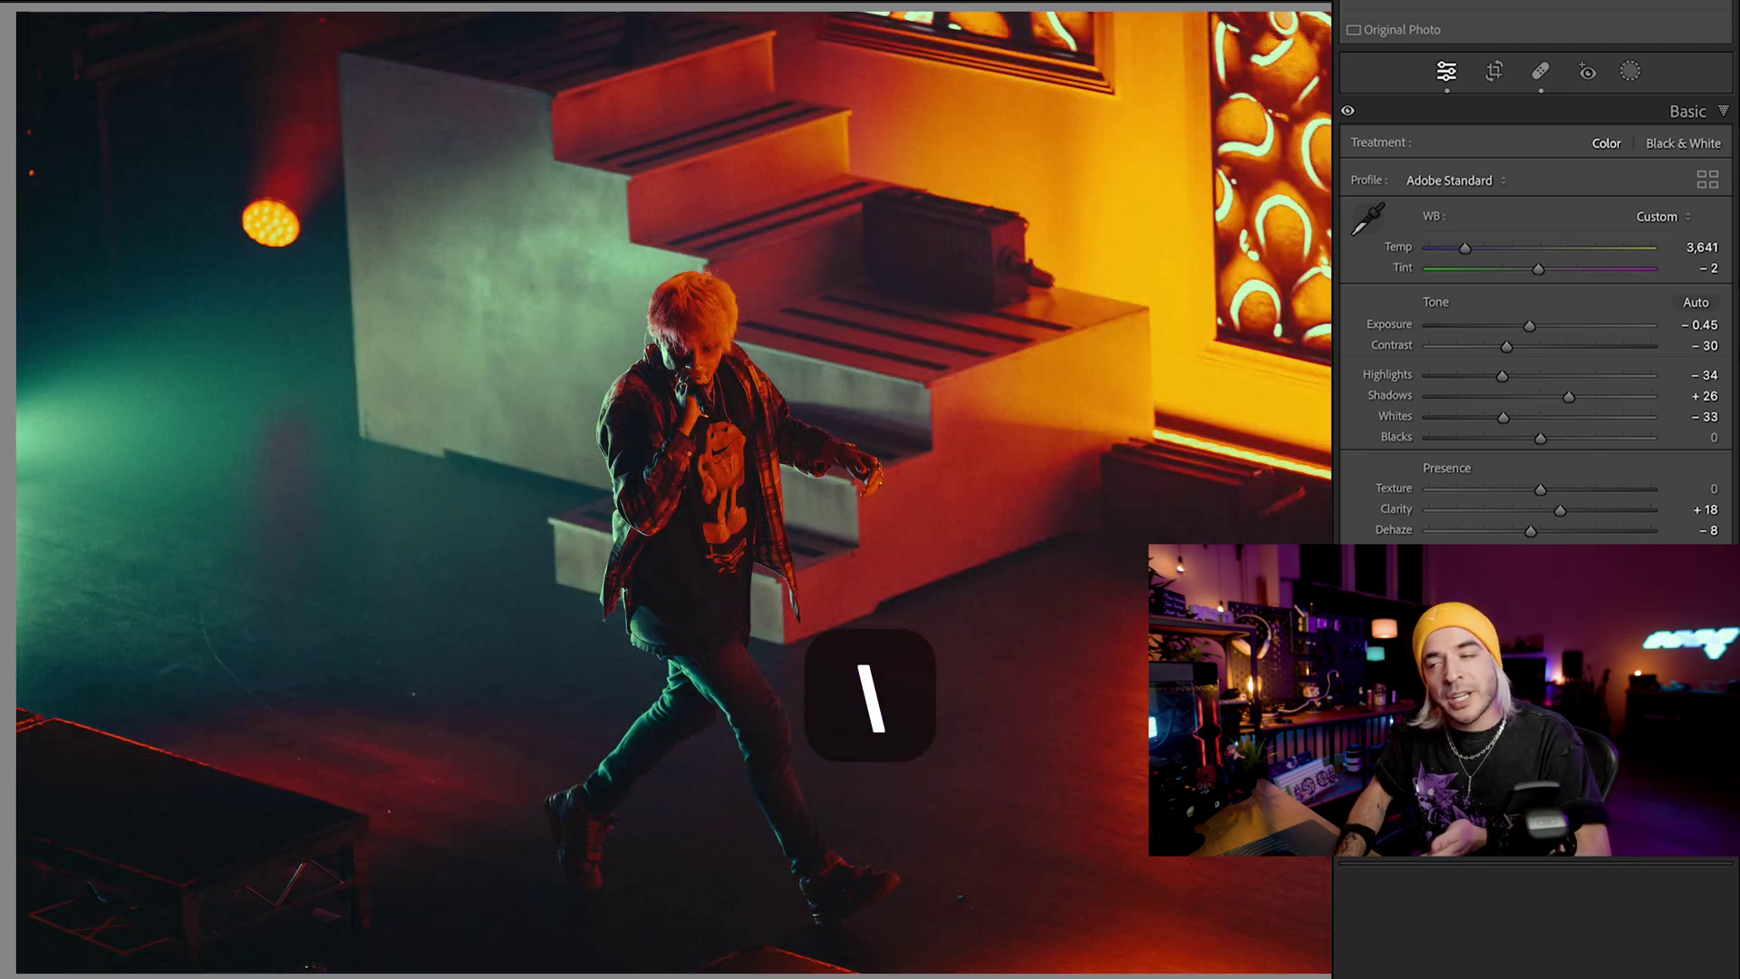
key("backslash")
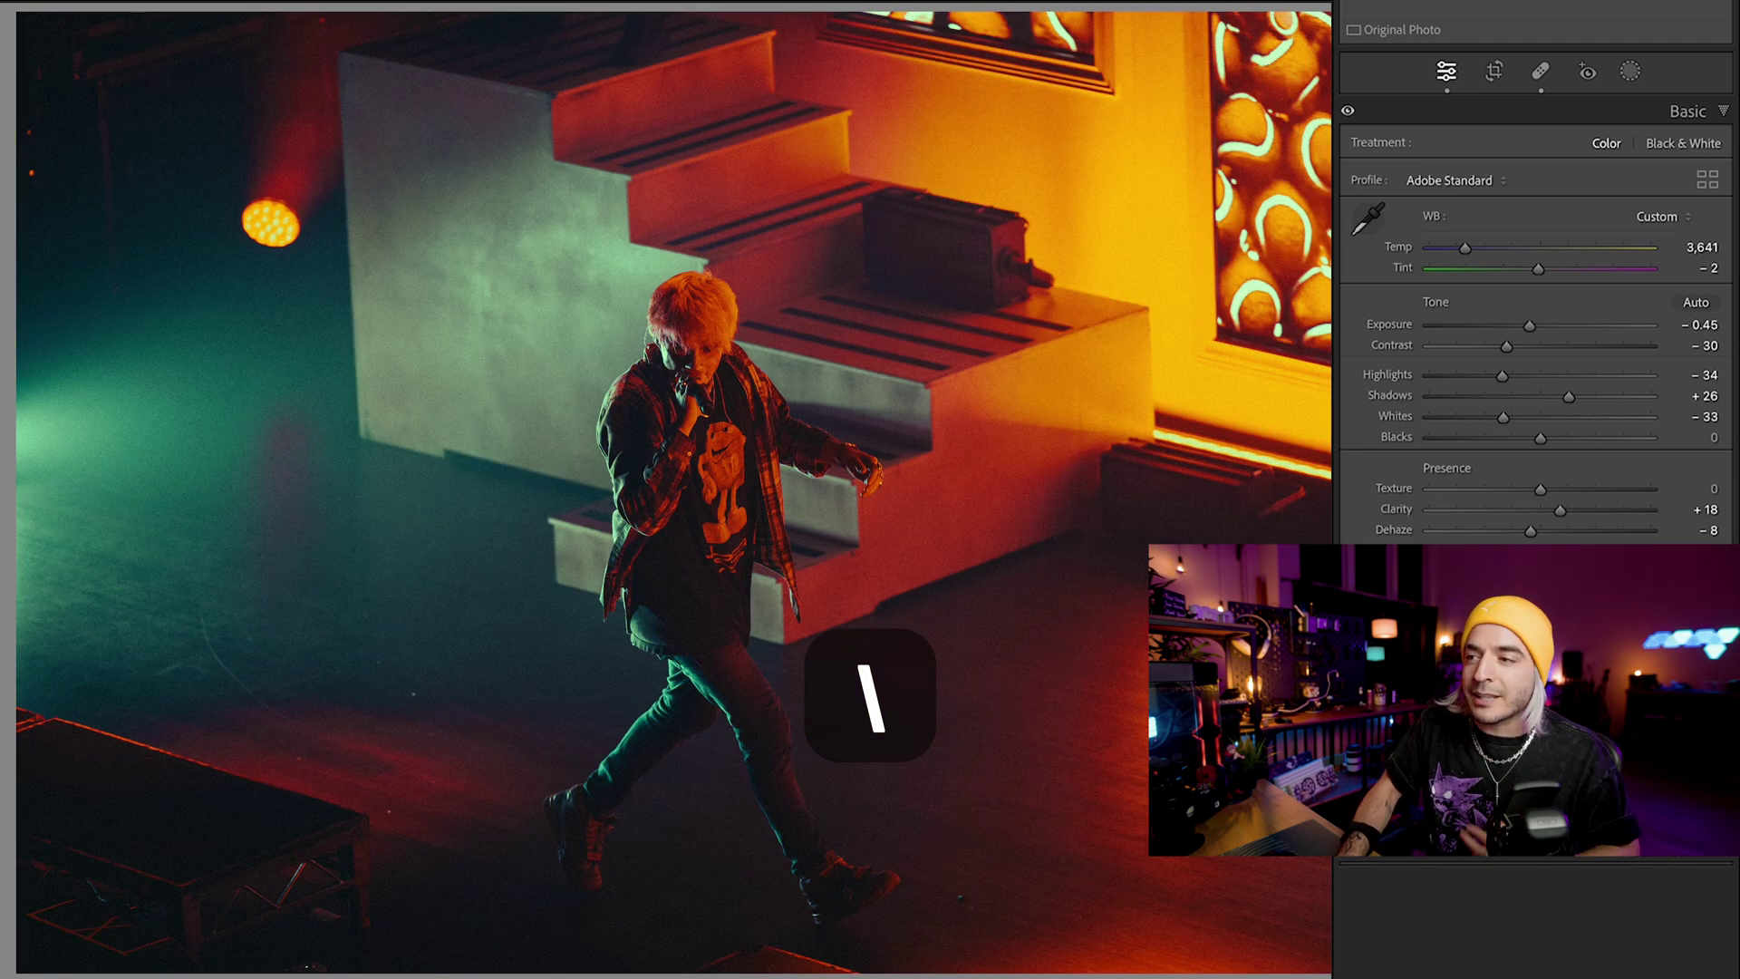
key("backslash")
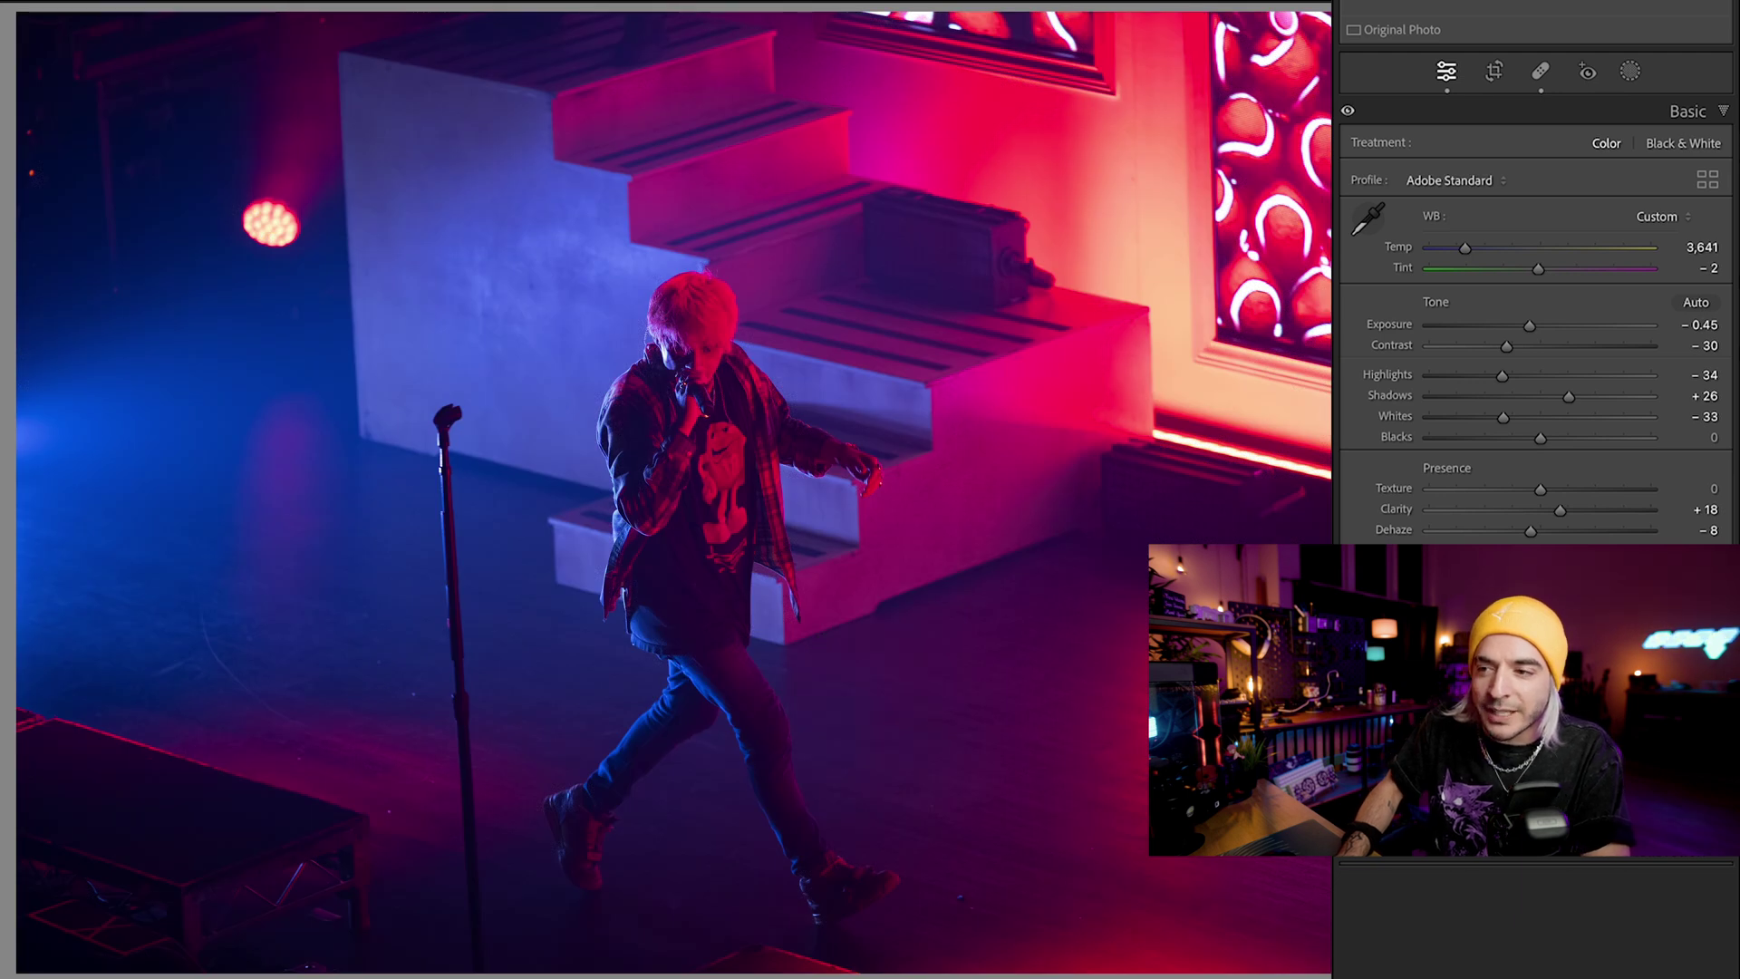
key("backslash")
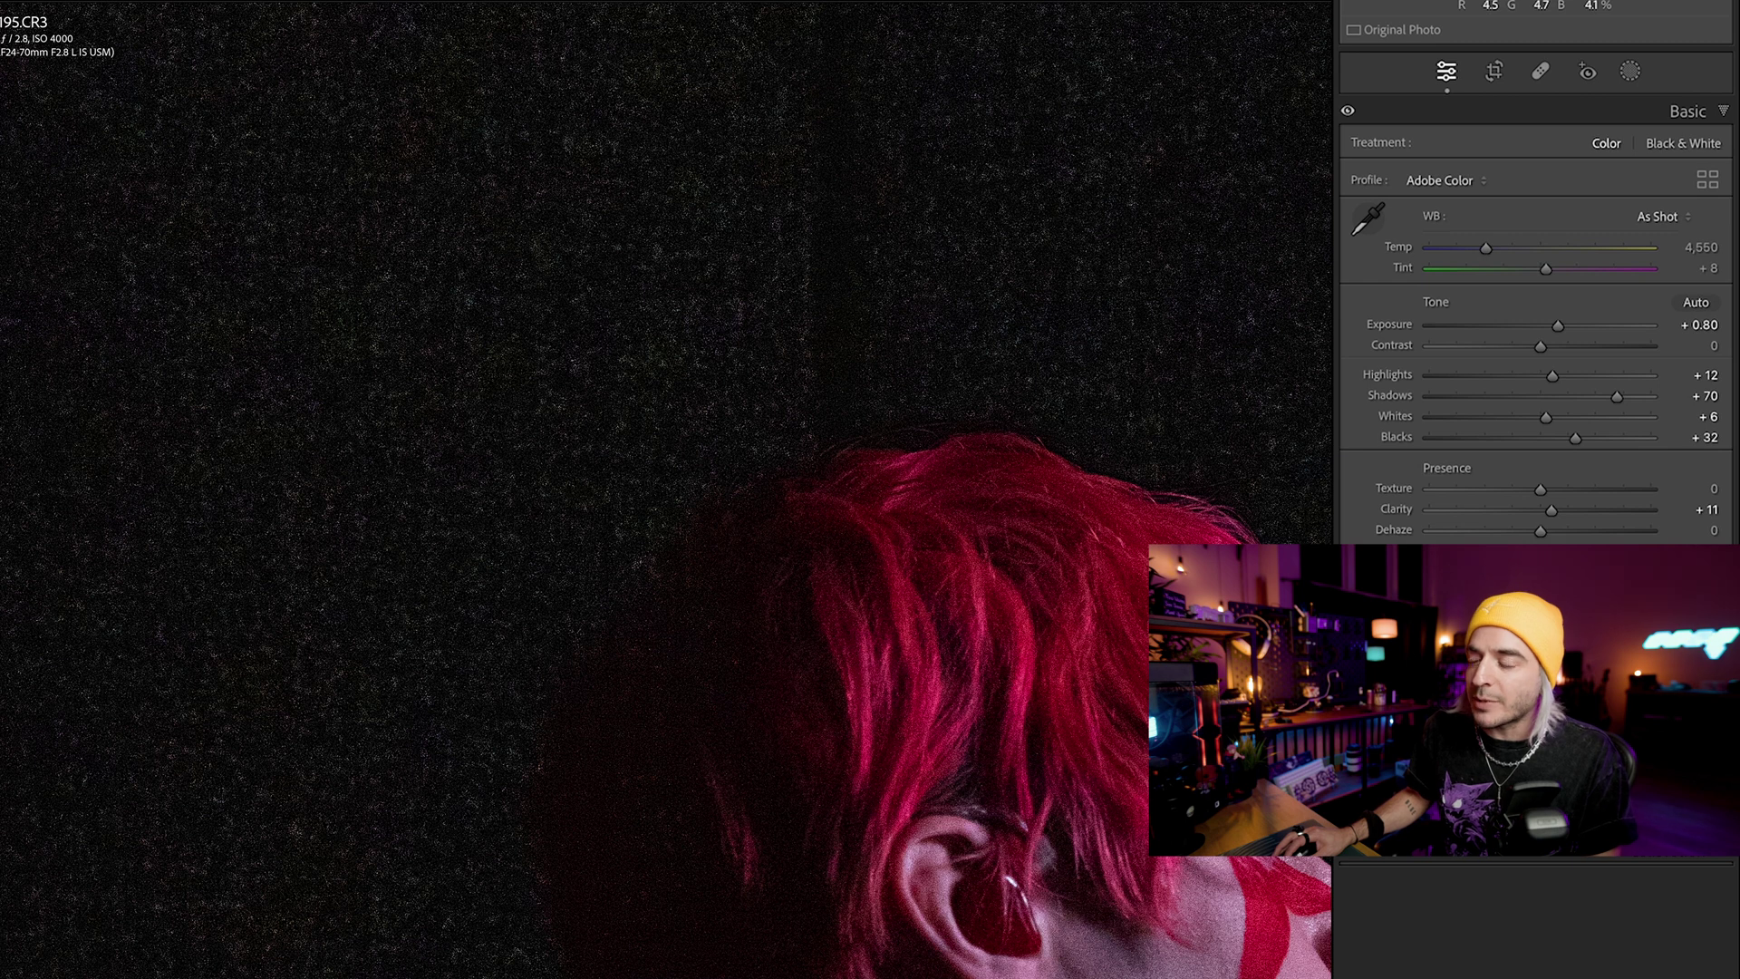
Step: Inspect the noise in the dark area above the red hair and reset Clarity, Blacks and Whites to 0
left_click(982, 225)
left_click_drag(748, 289, 853, 301)
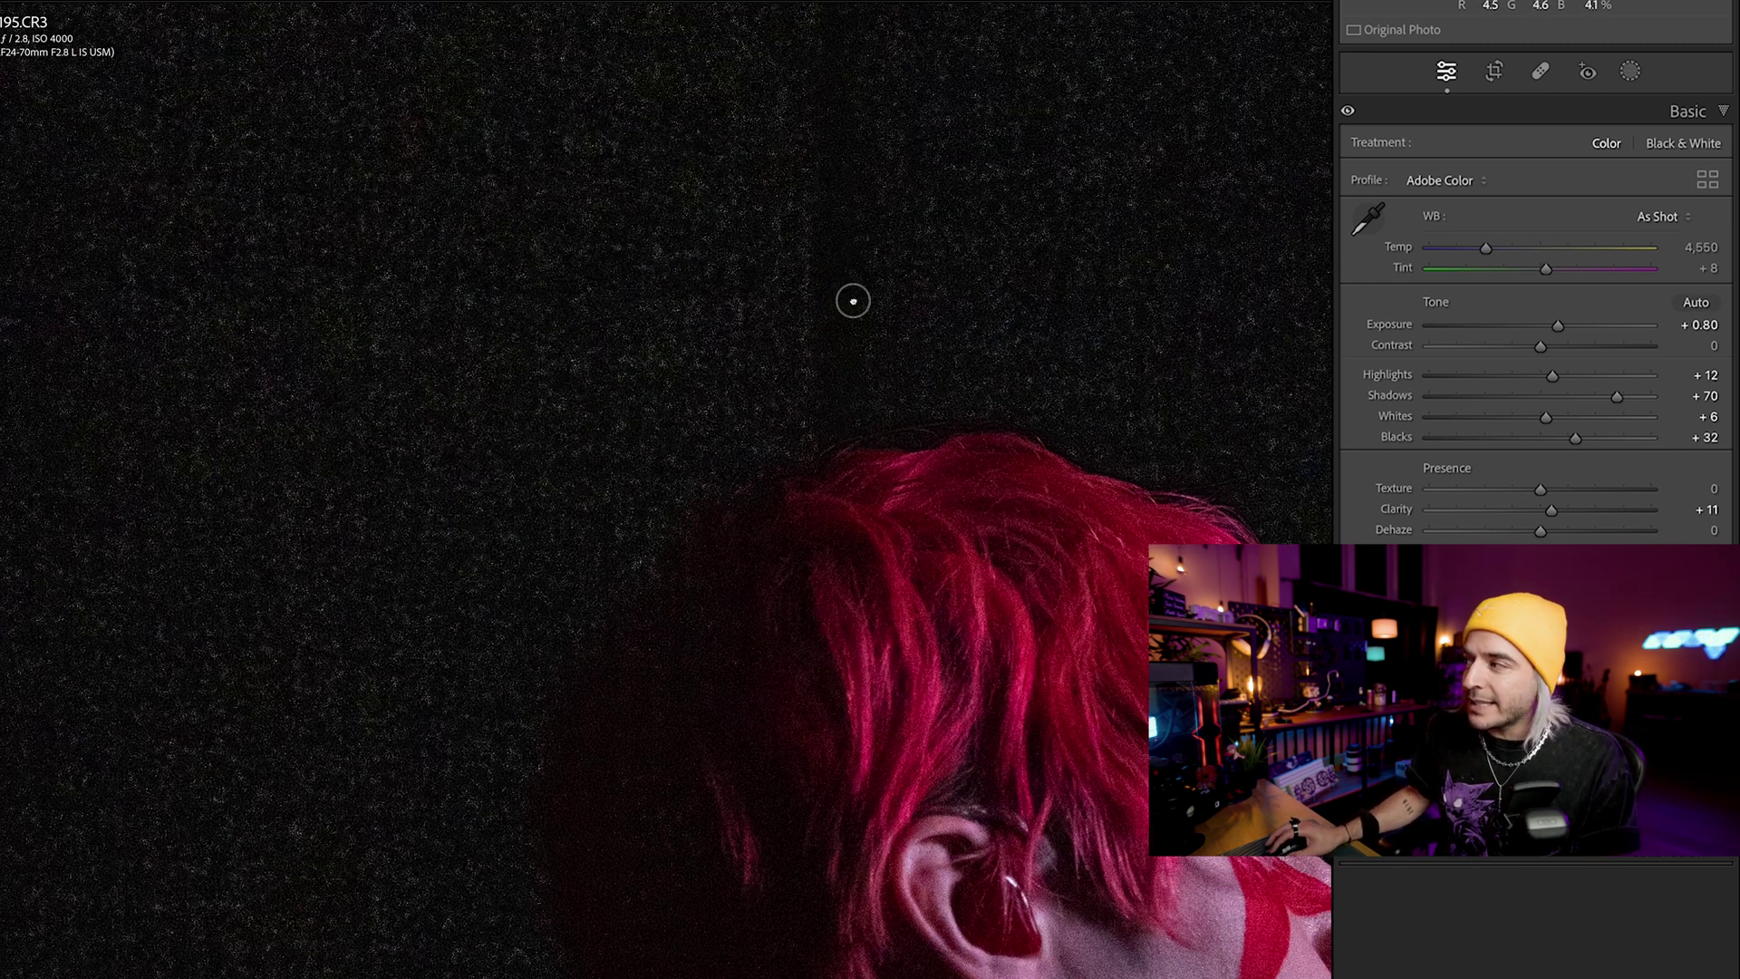
double_click(1380, 507)
double_click(1390, 437)
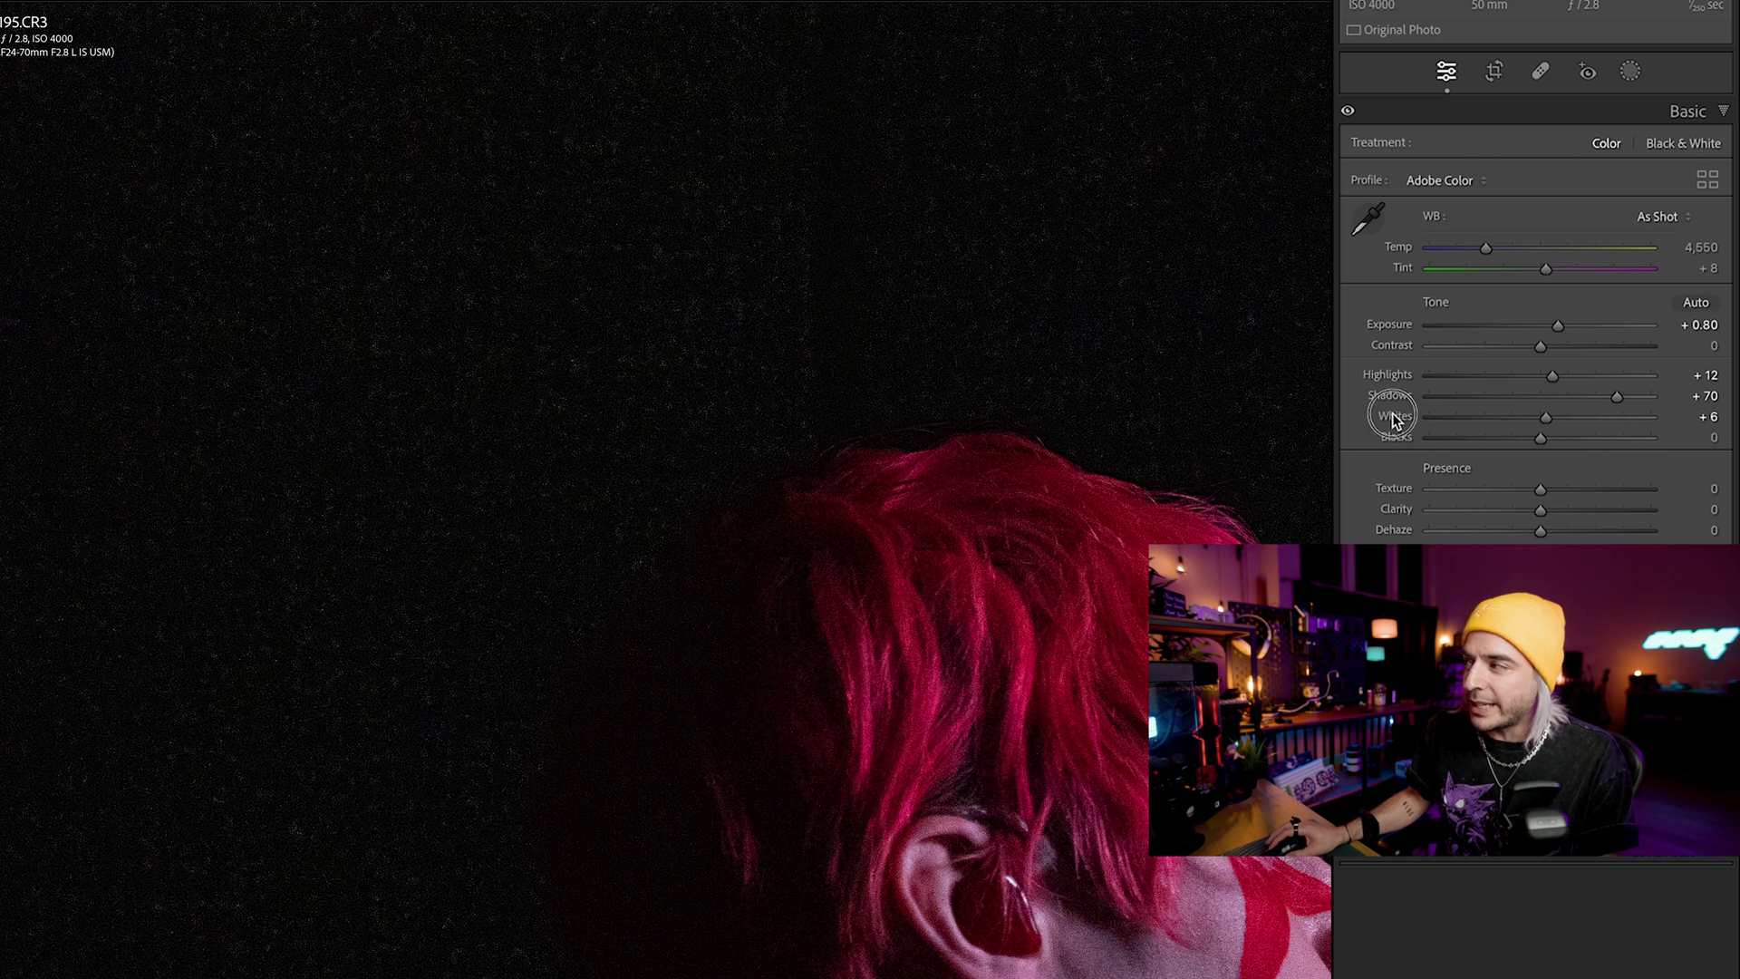
double_click(1392, 412)
Step: Apply AI Denoise to the red-haired guitarist's photo with an amount of 50, comparing the enhanced and unenhanced detail
key("z")
scroll(1541, 363, "down", 3)
left_click(1673, 536)
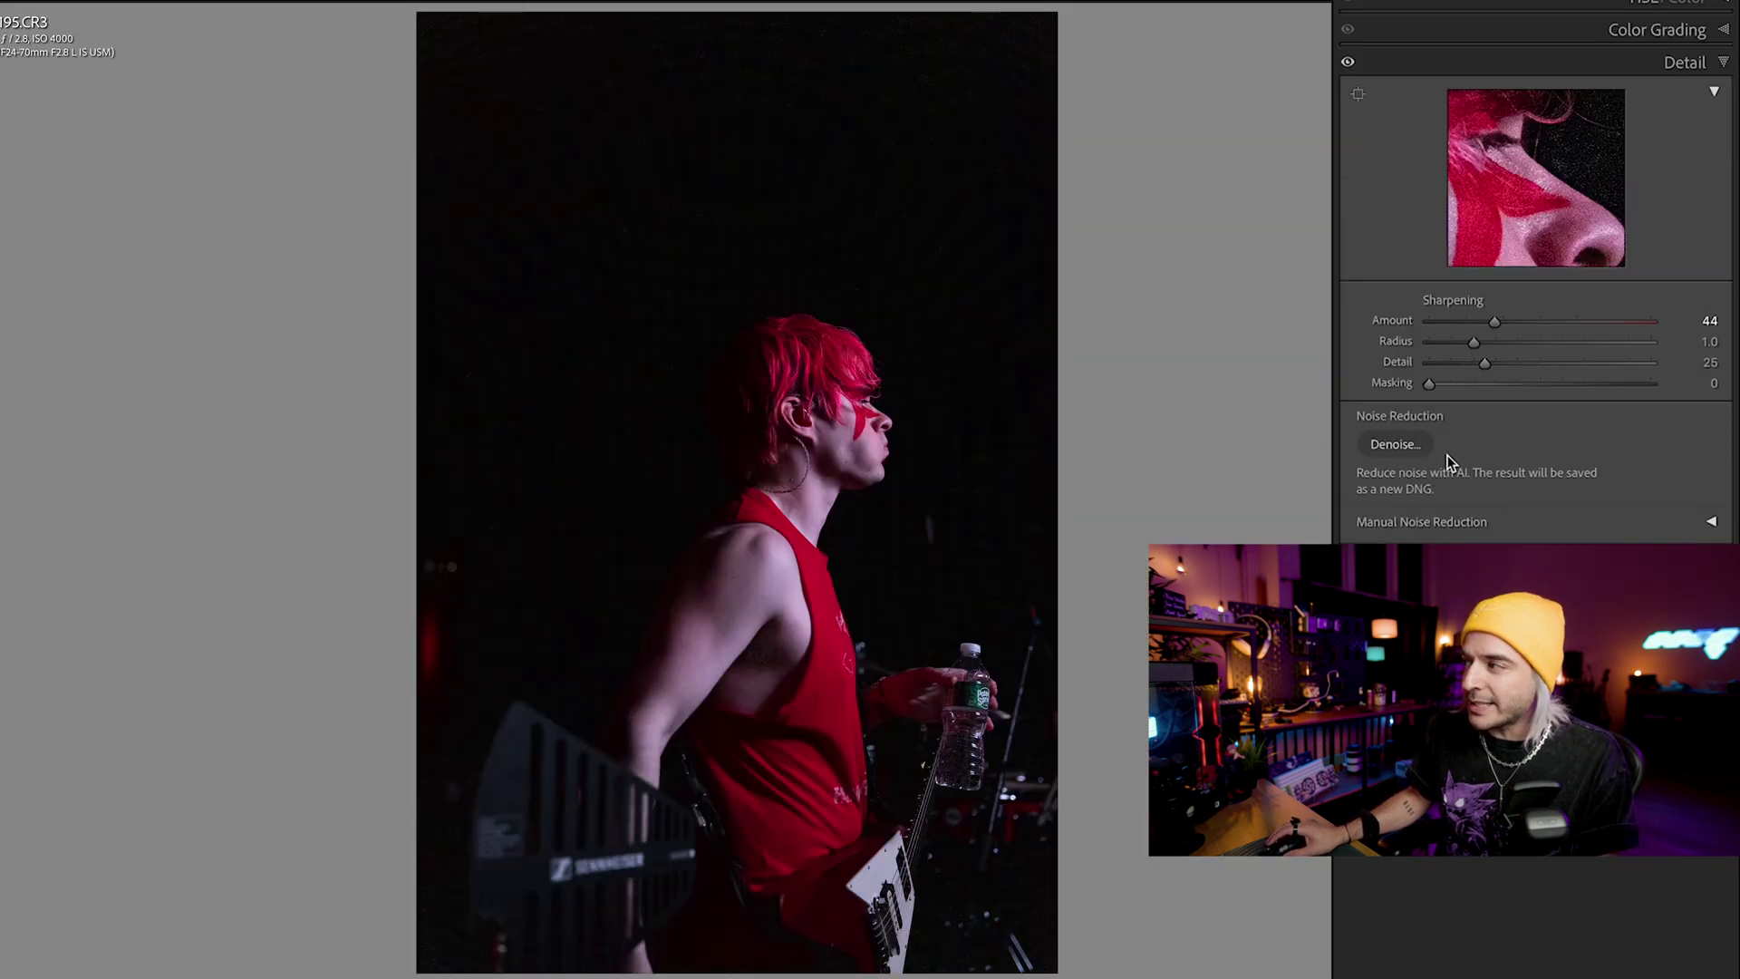
left_click(1402, 448)
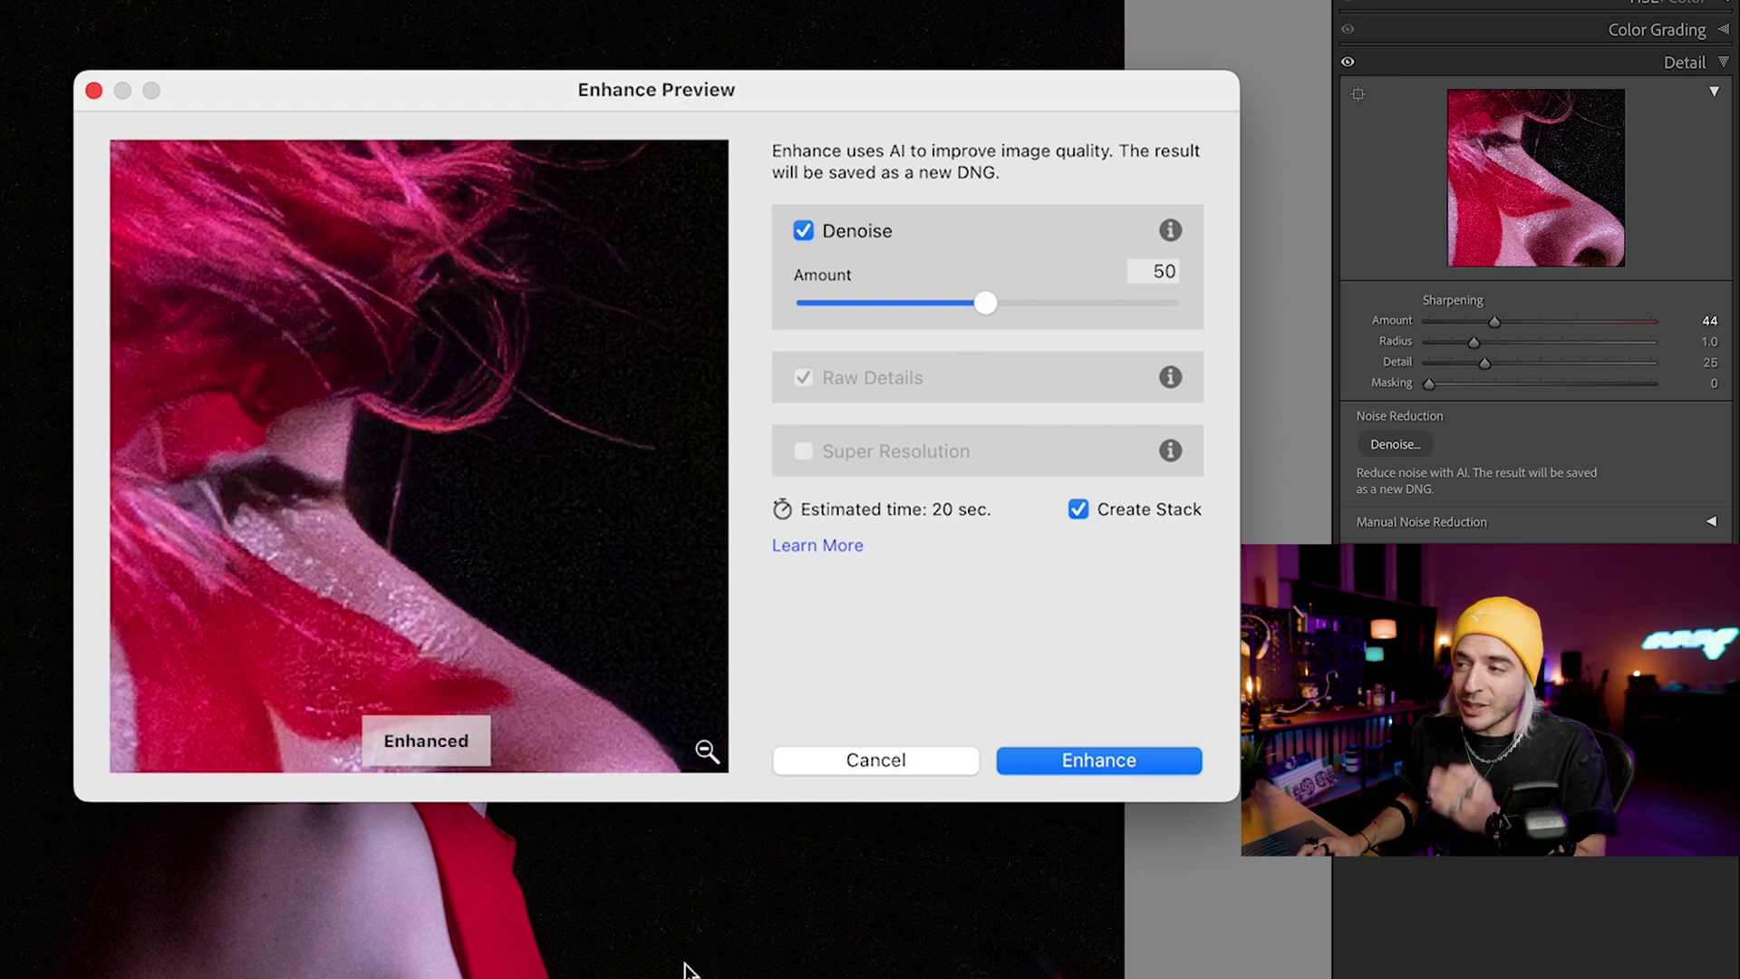
left_click_drag(542, 644, 466, 509)
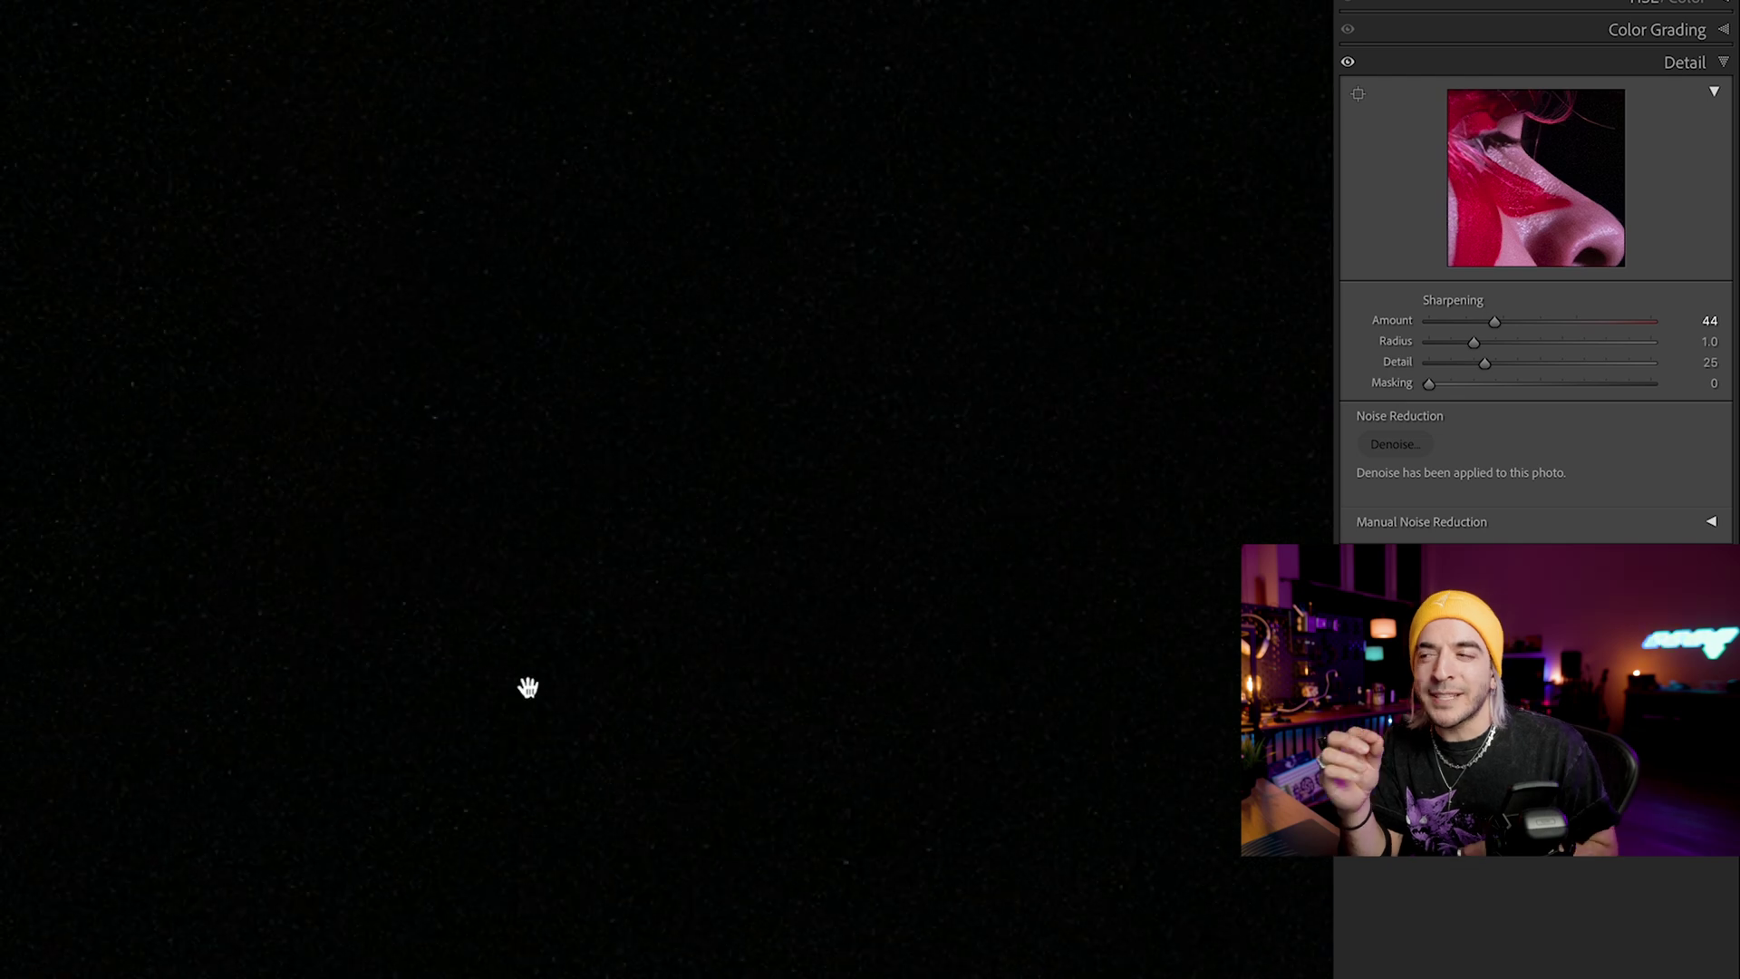
left_click_drag(528, 687, 505, 614)
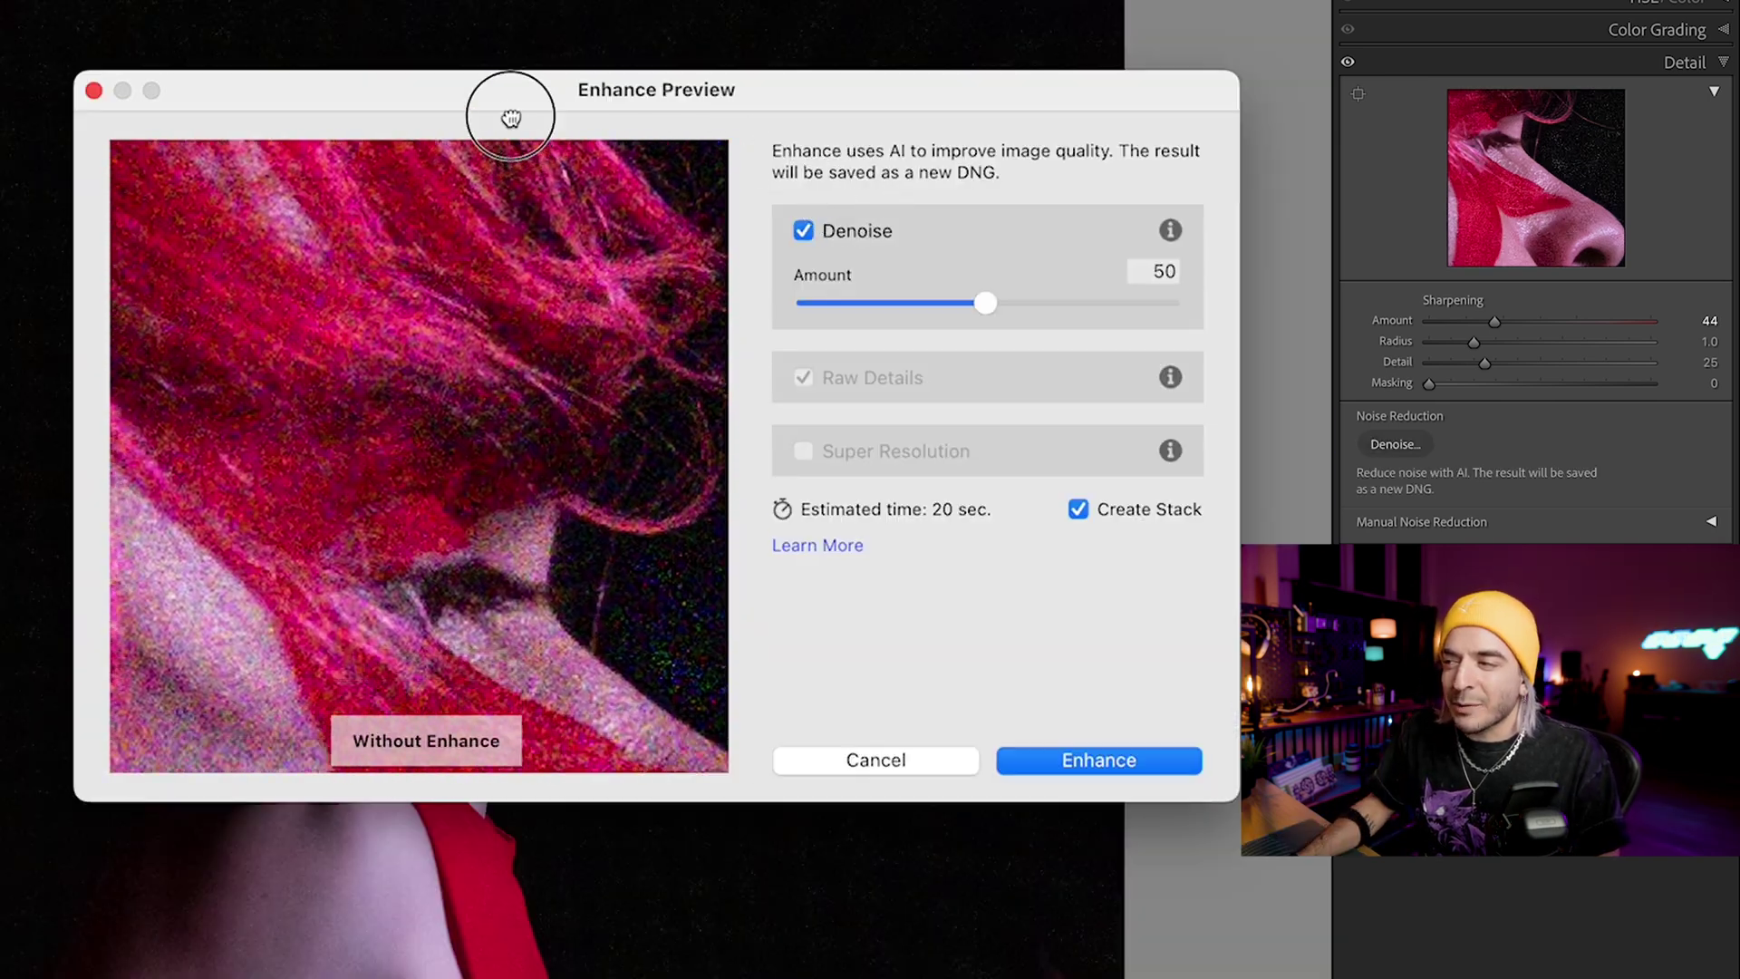
left_click_drag(511, 118, 544, 147)
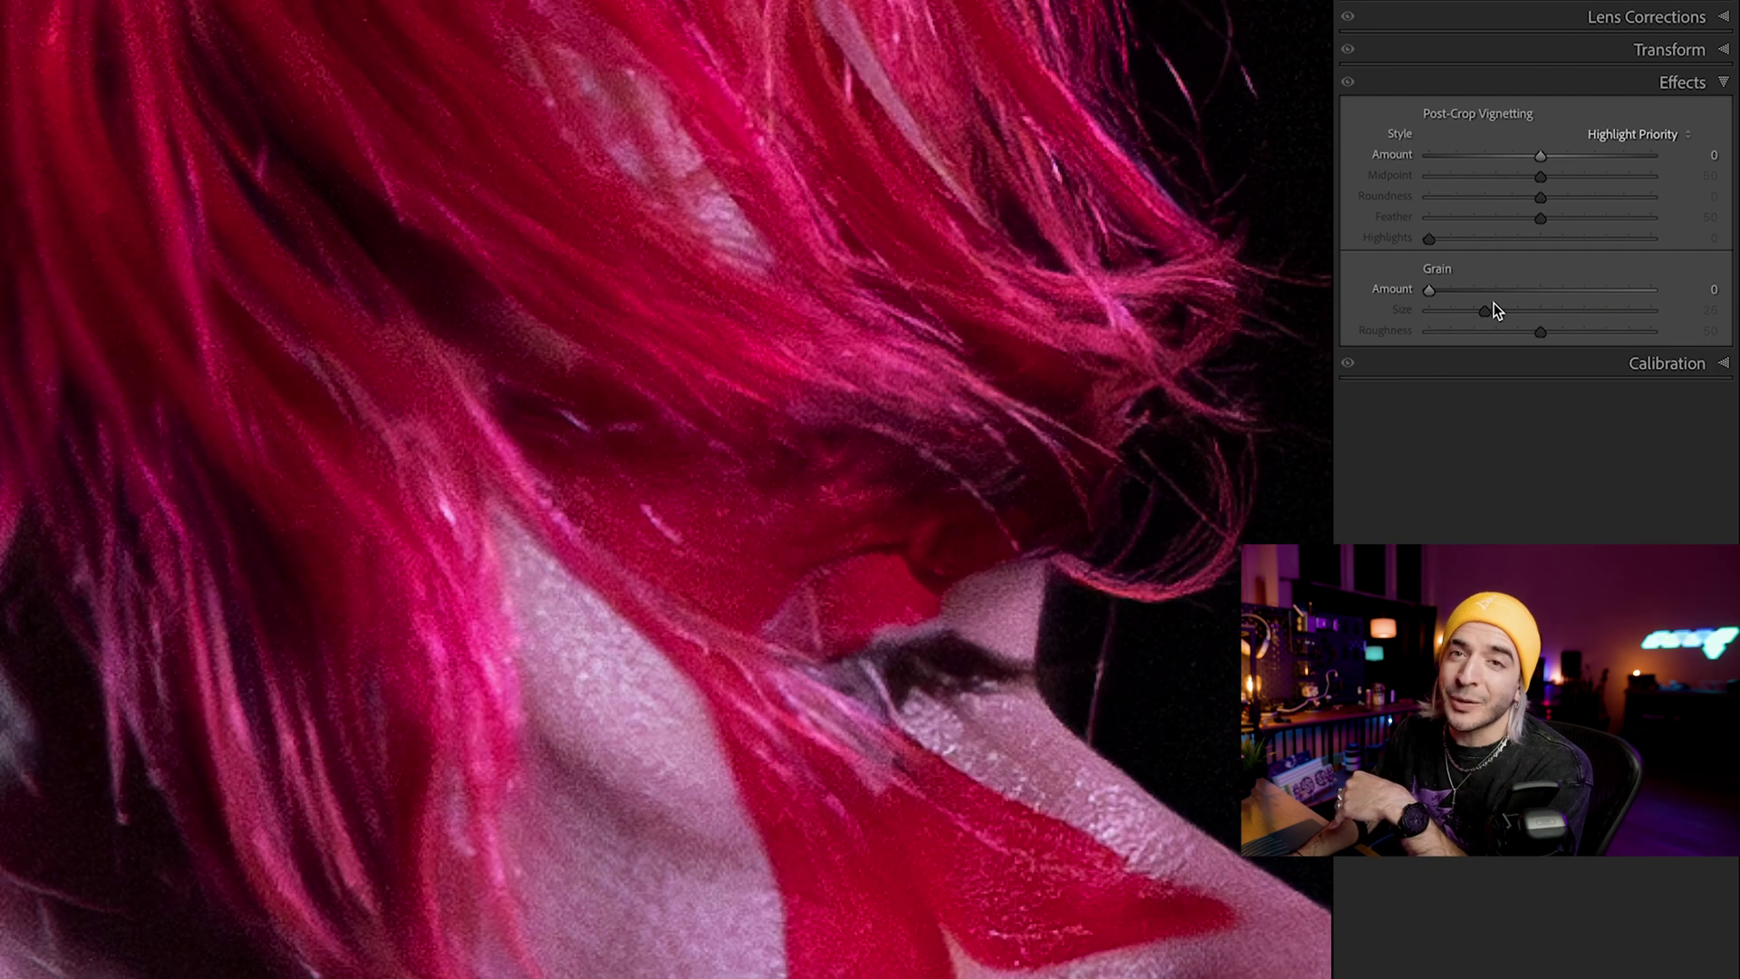
Step: Add grain to the denoised photo, raising its amount past 29
left_click(1494, 292)
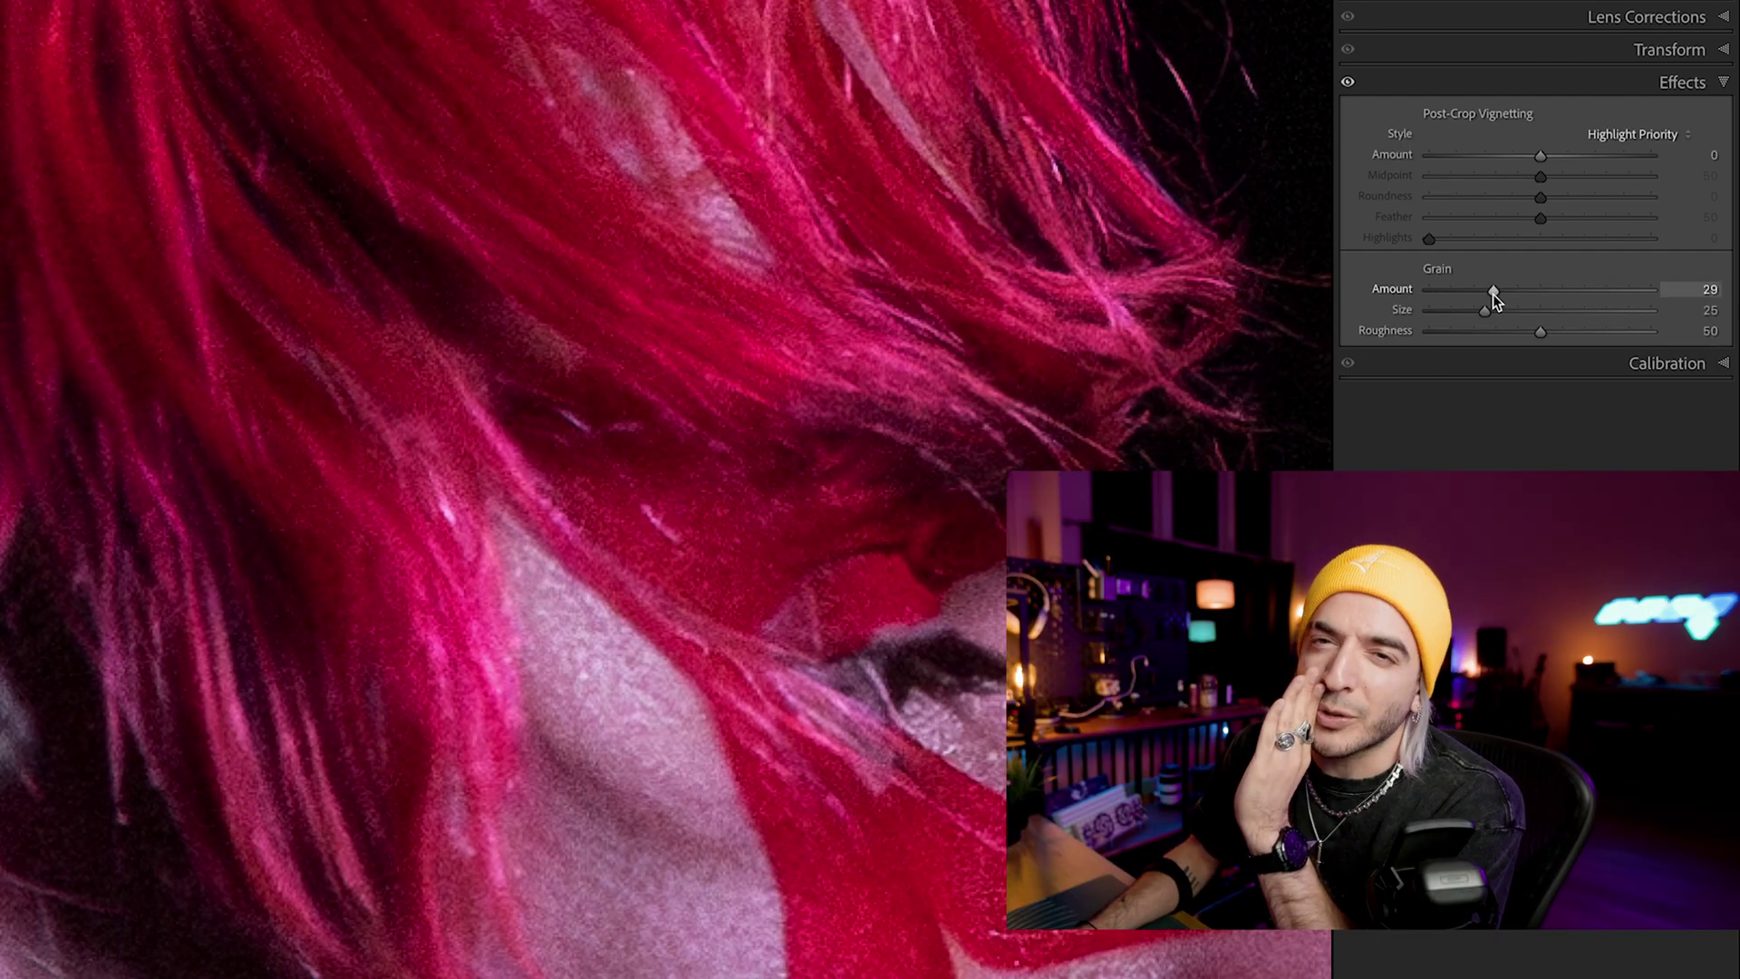
left_click(1529, 289)
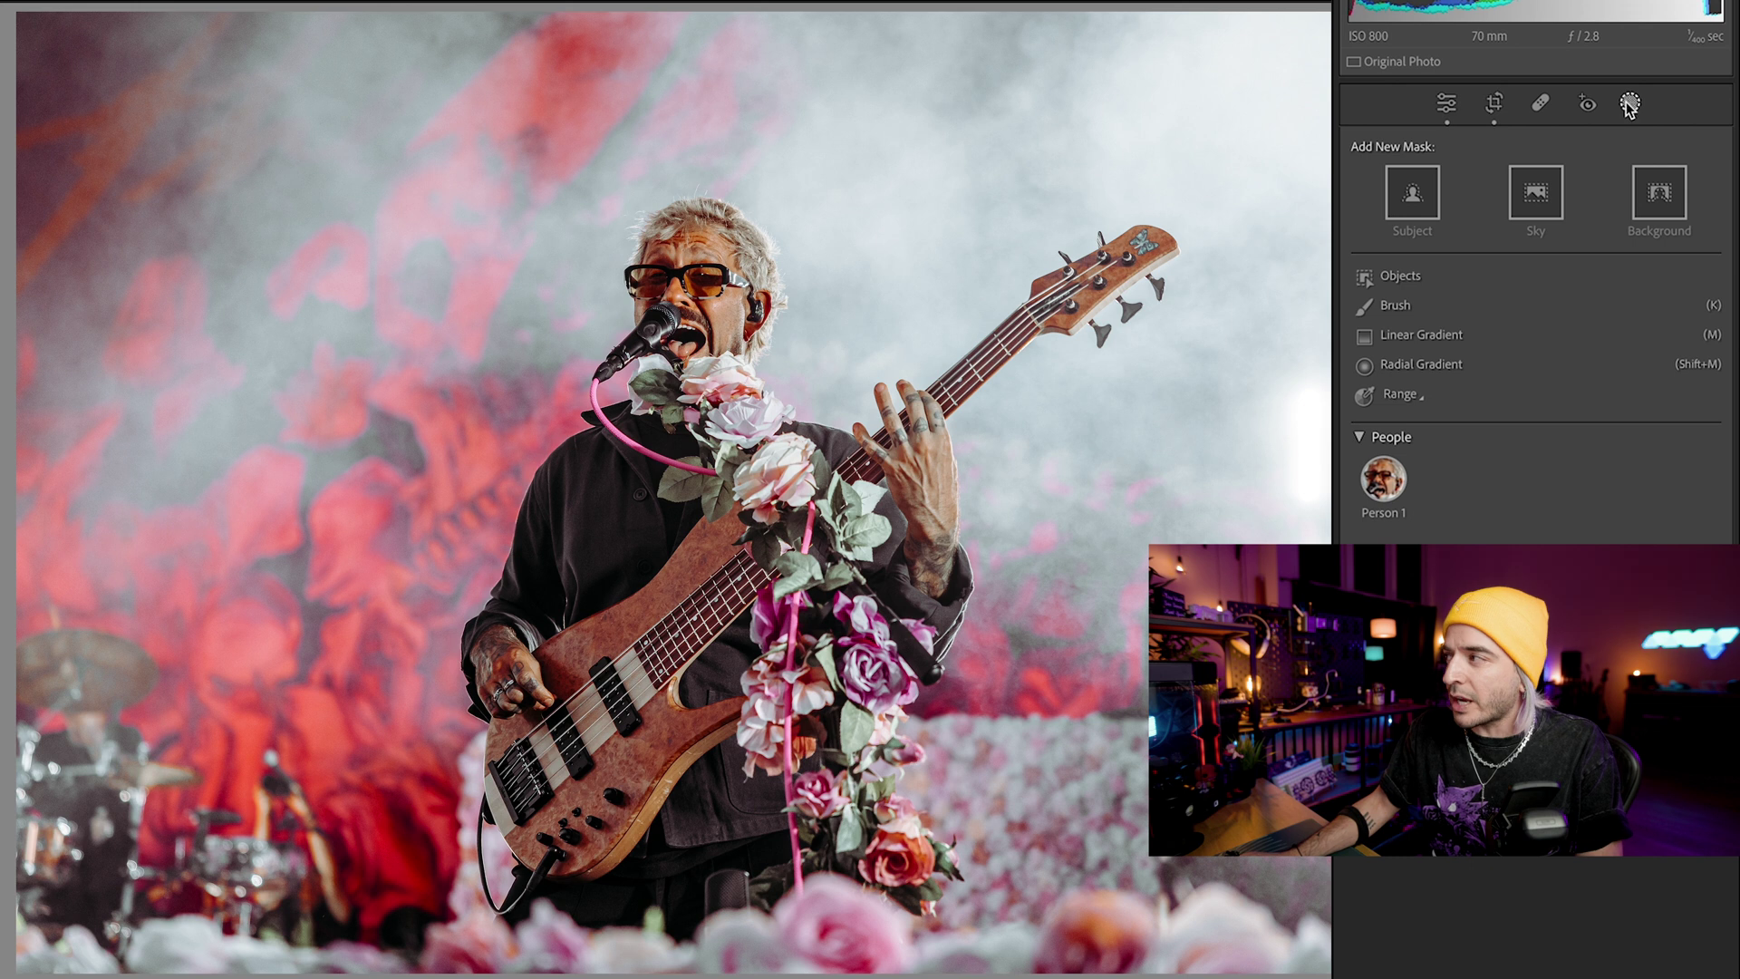
Step: Create a Background mask behind the bass player
left_click(1652, 205)
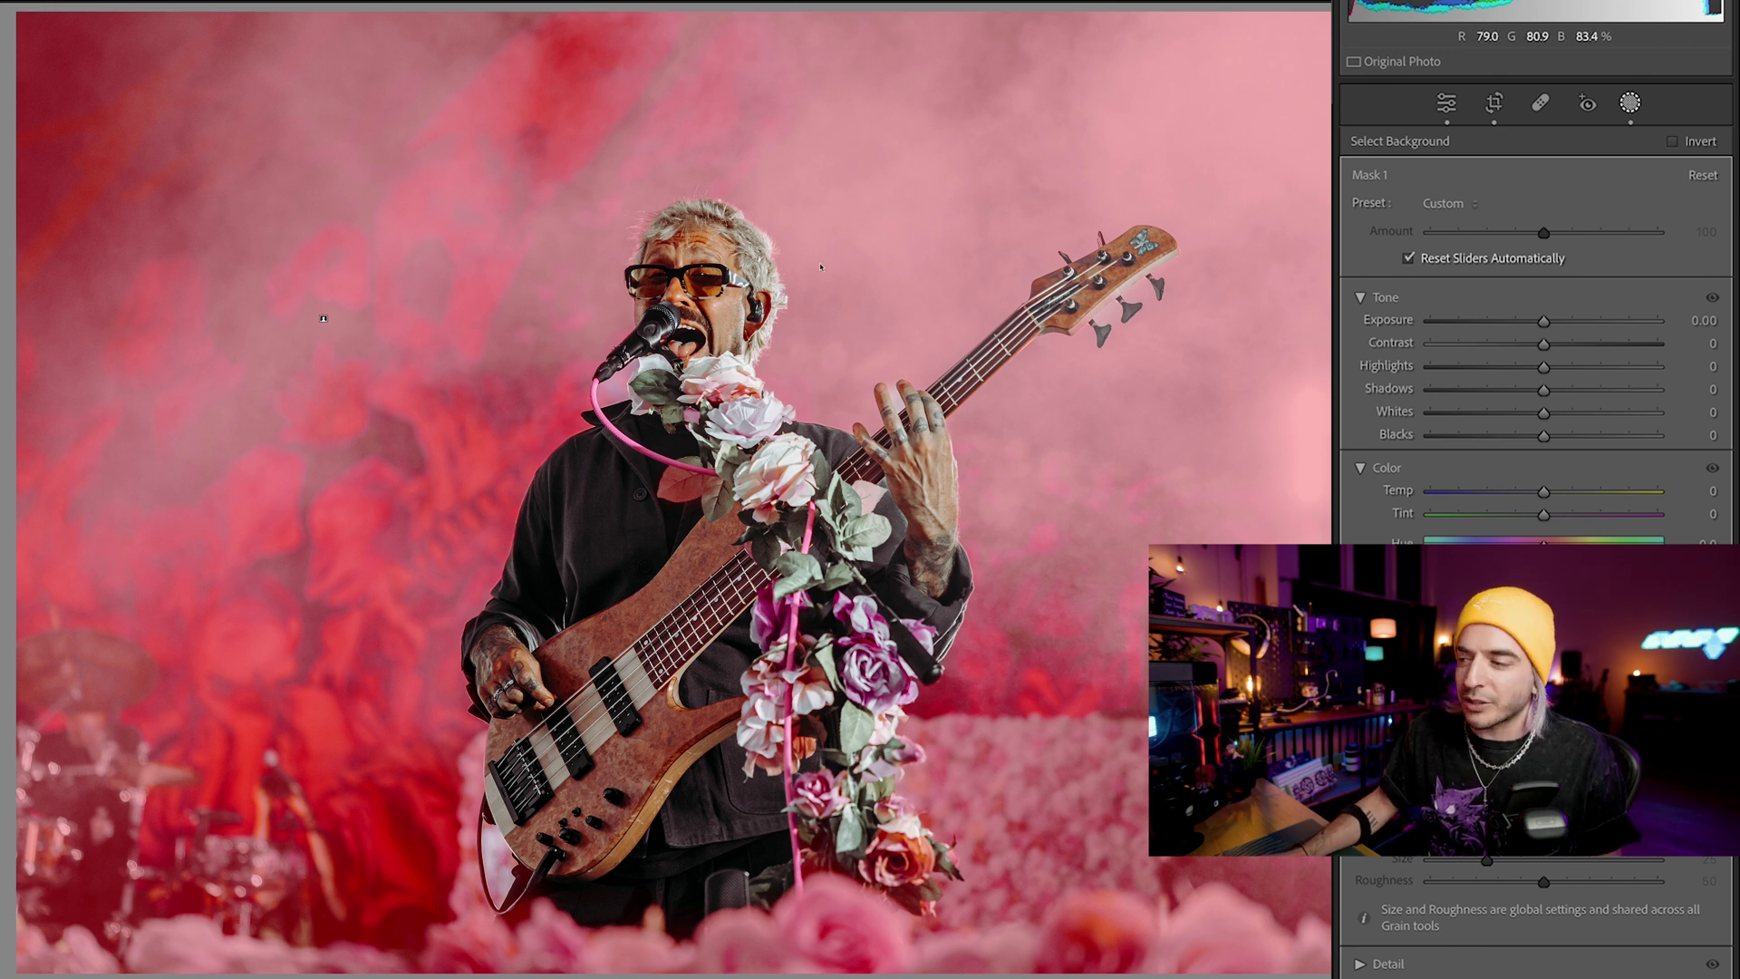
left_click_drag(1552, 322, 1579, 365)
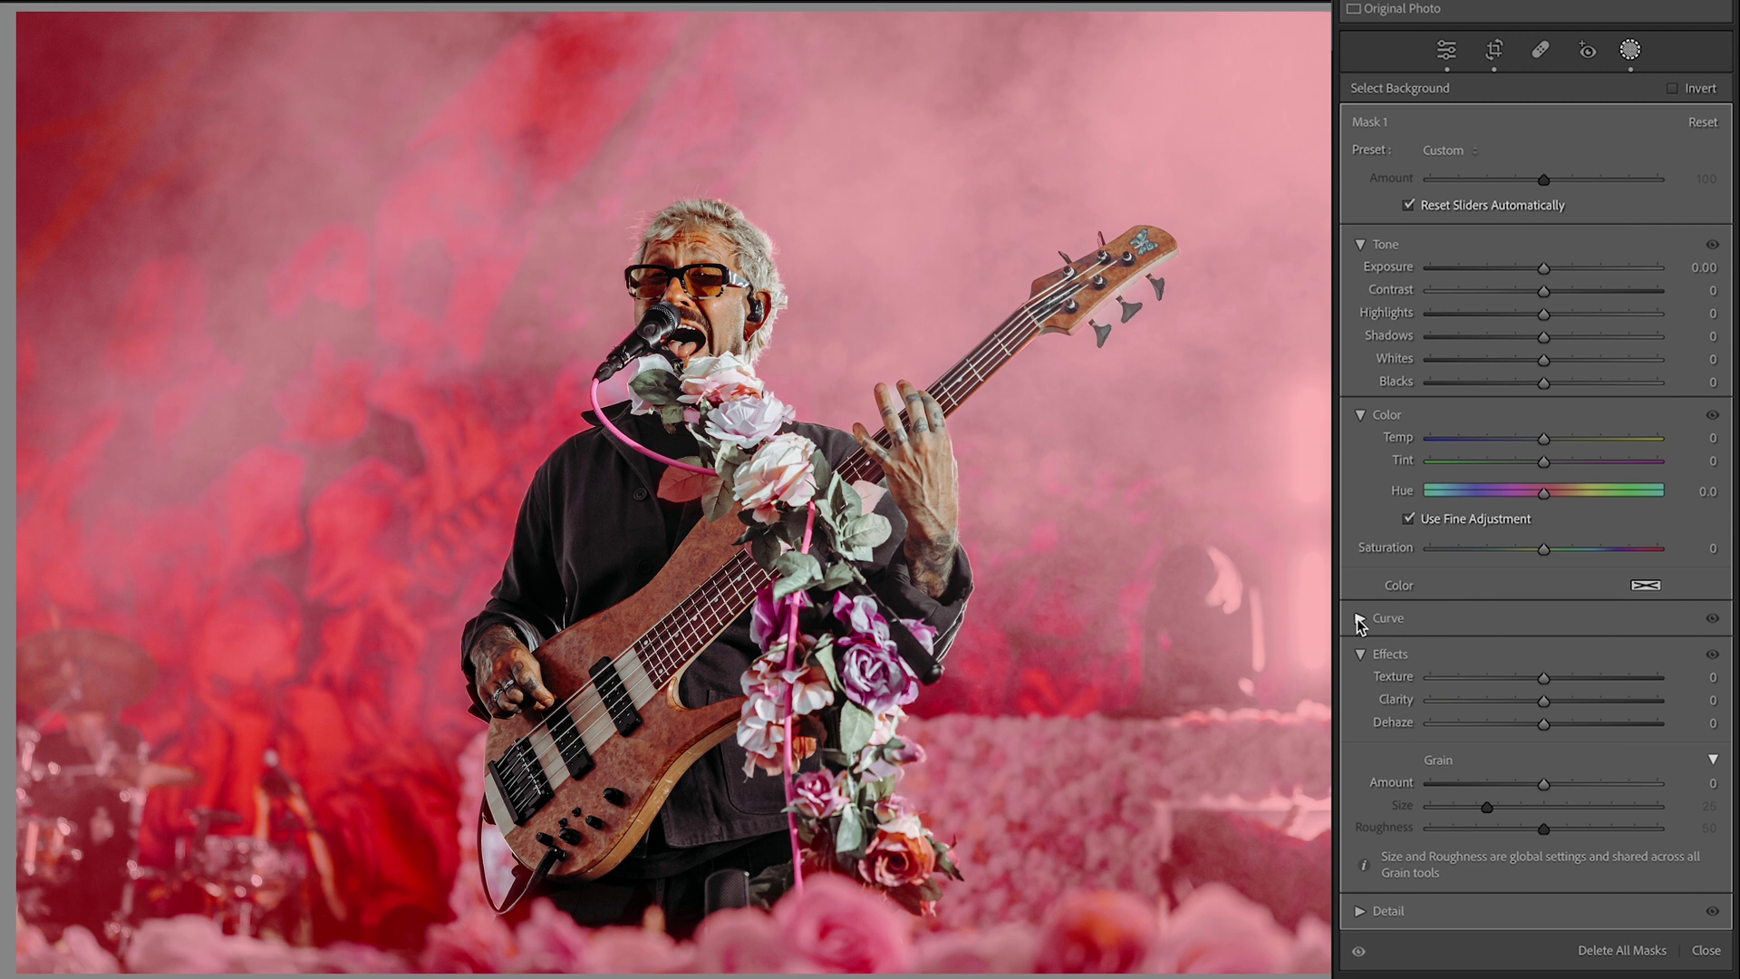
Step: Darken the masked background through the mask's own curve, setting points at 64/35 and 201/159 and lowering the white point
left_click(1361, 620)
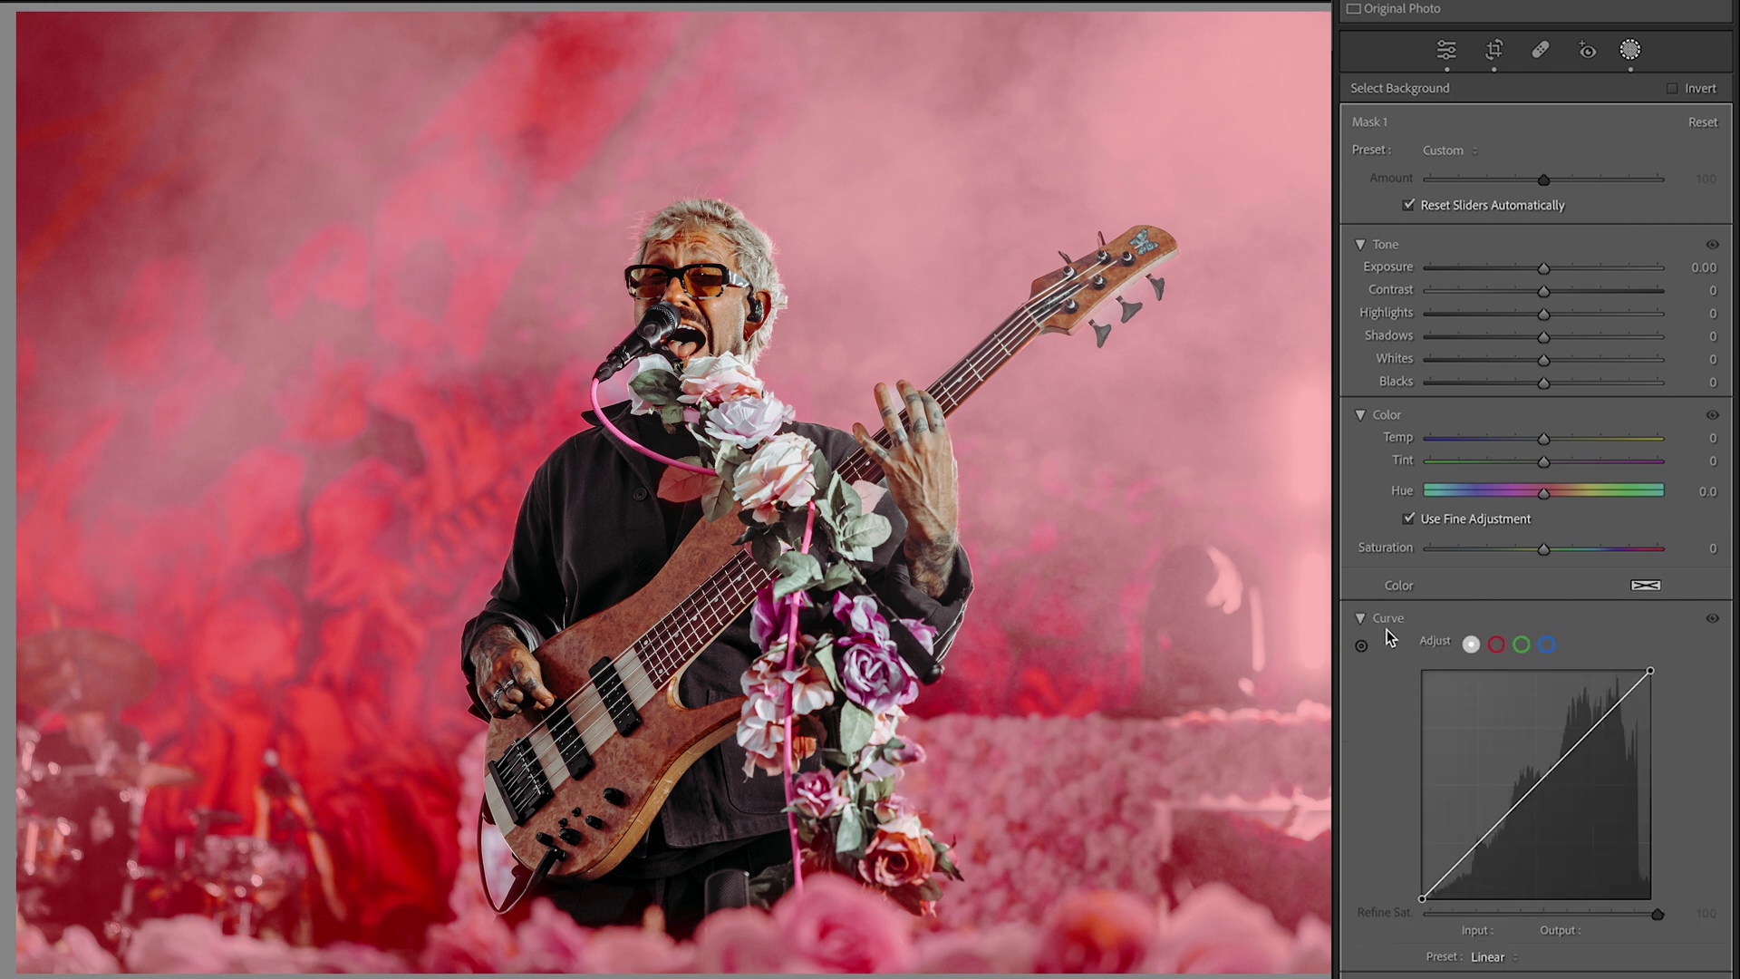
scroll(1450, 626, "down", 8)
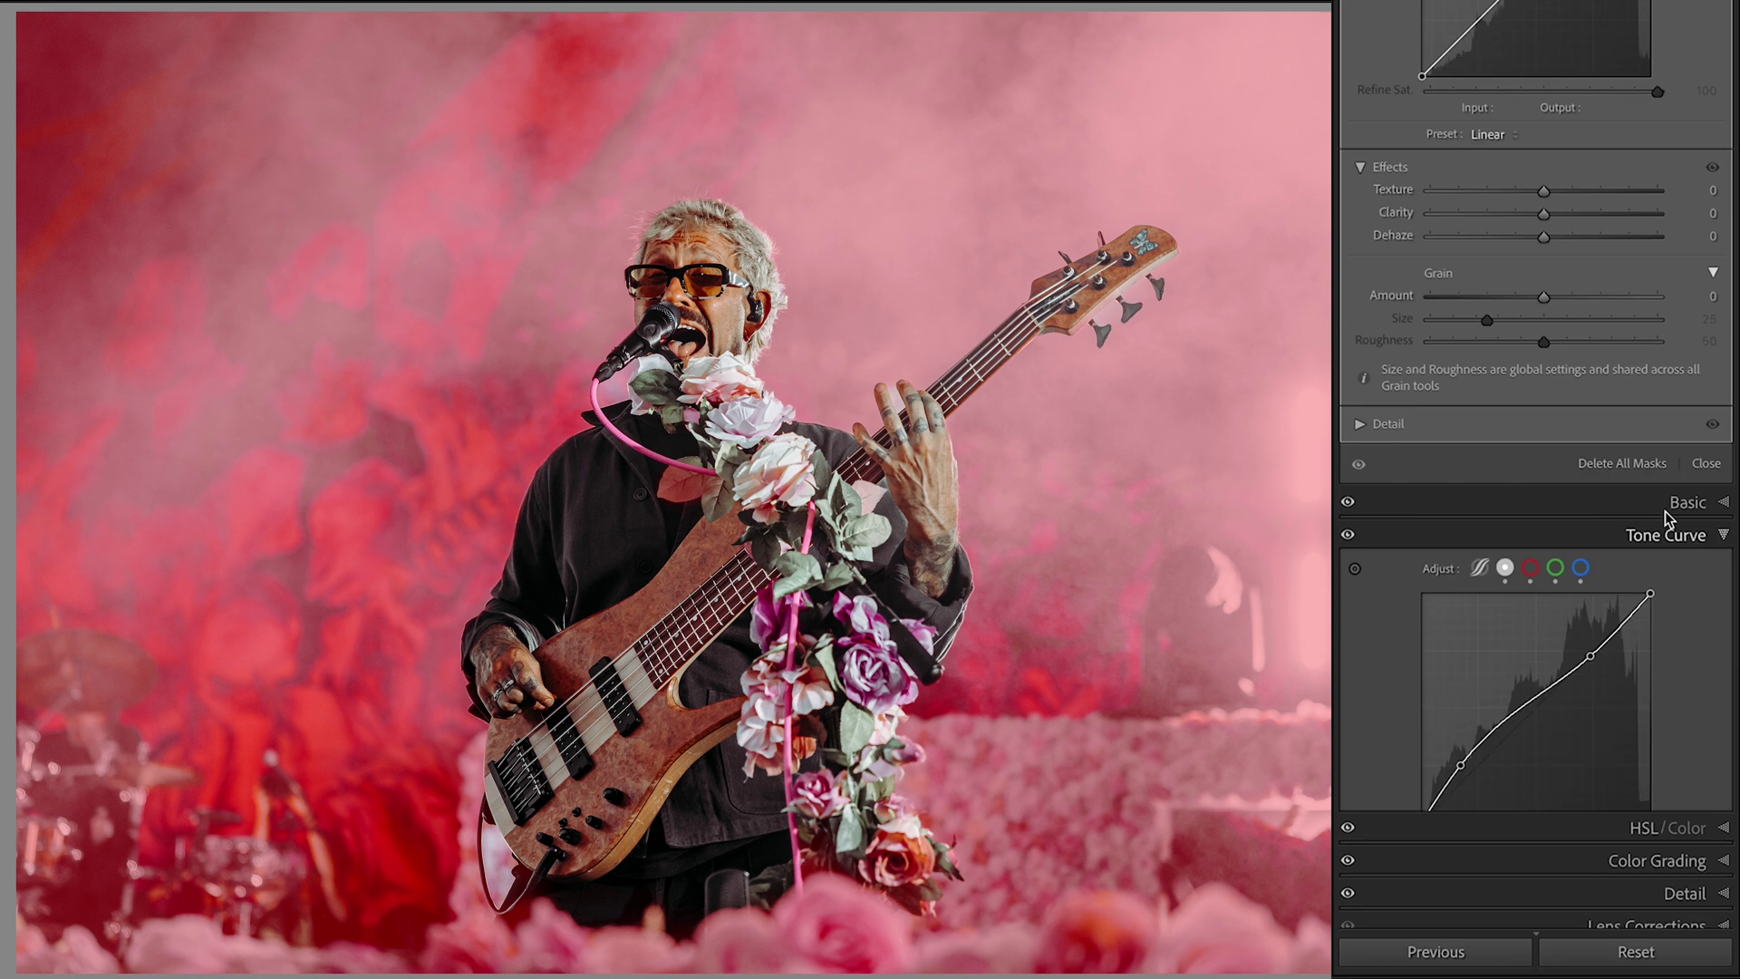
left_click(1670, 533)
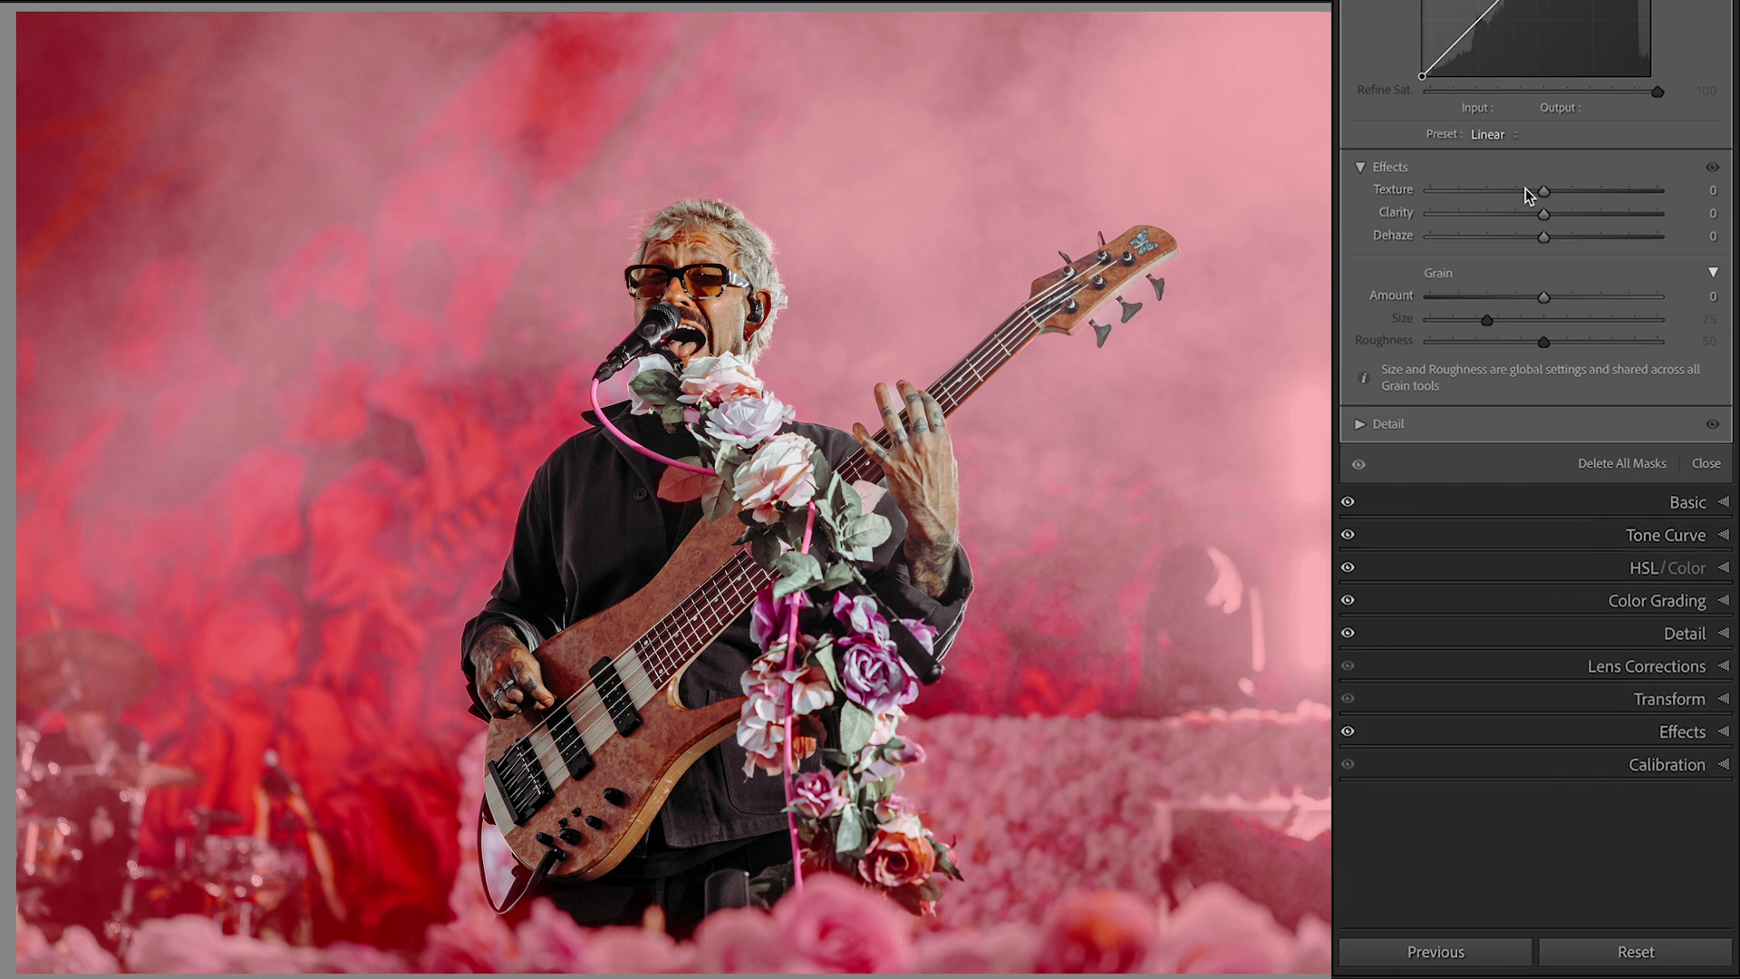
scroll(1416, 495, "up", 10)
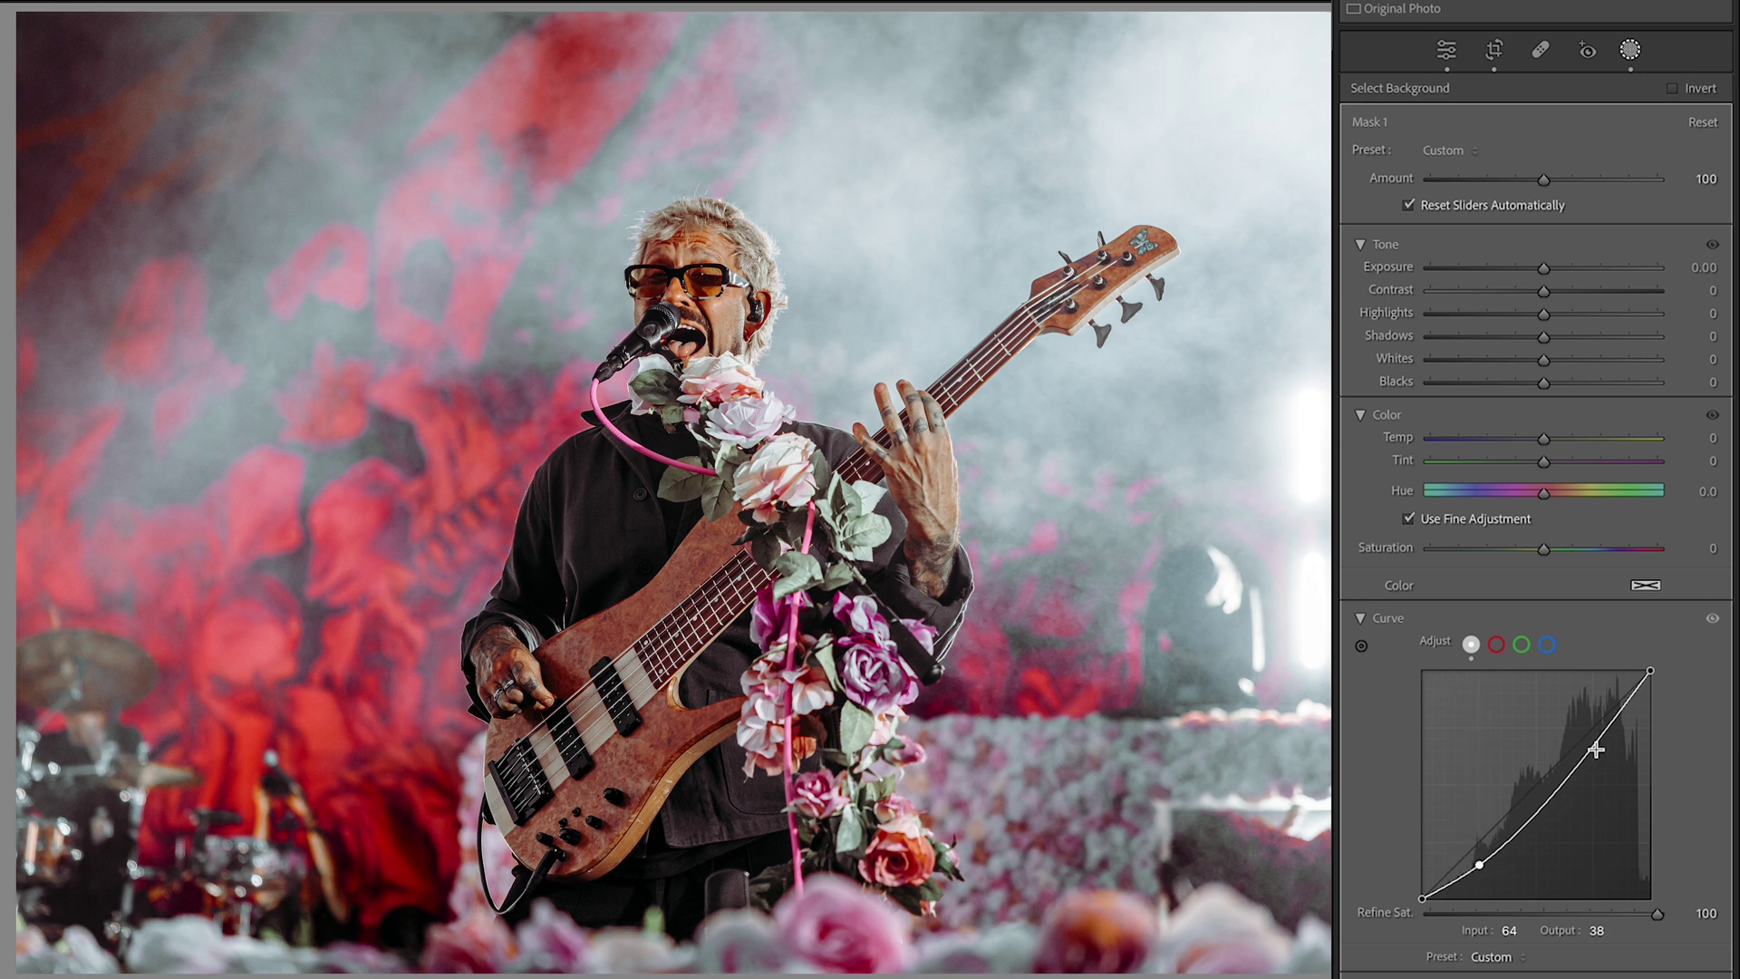
left_click_drag(1593, 747, 1600, 752)
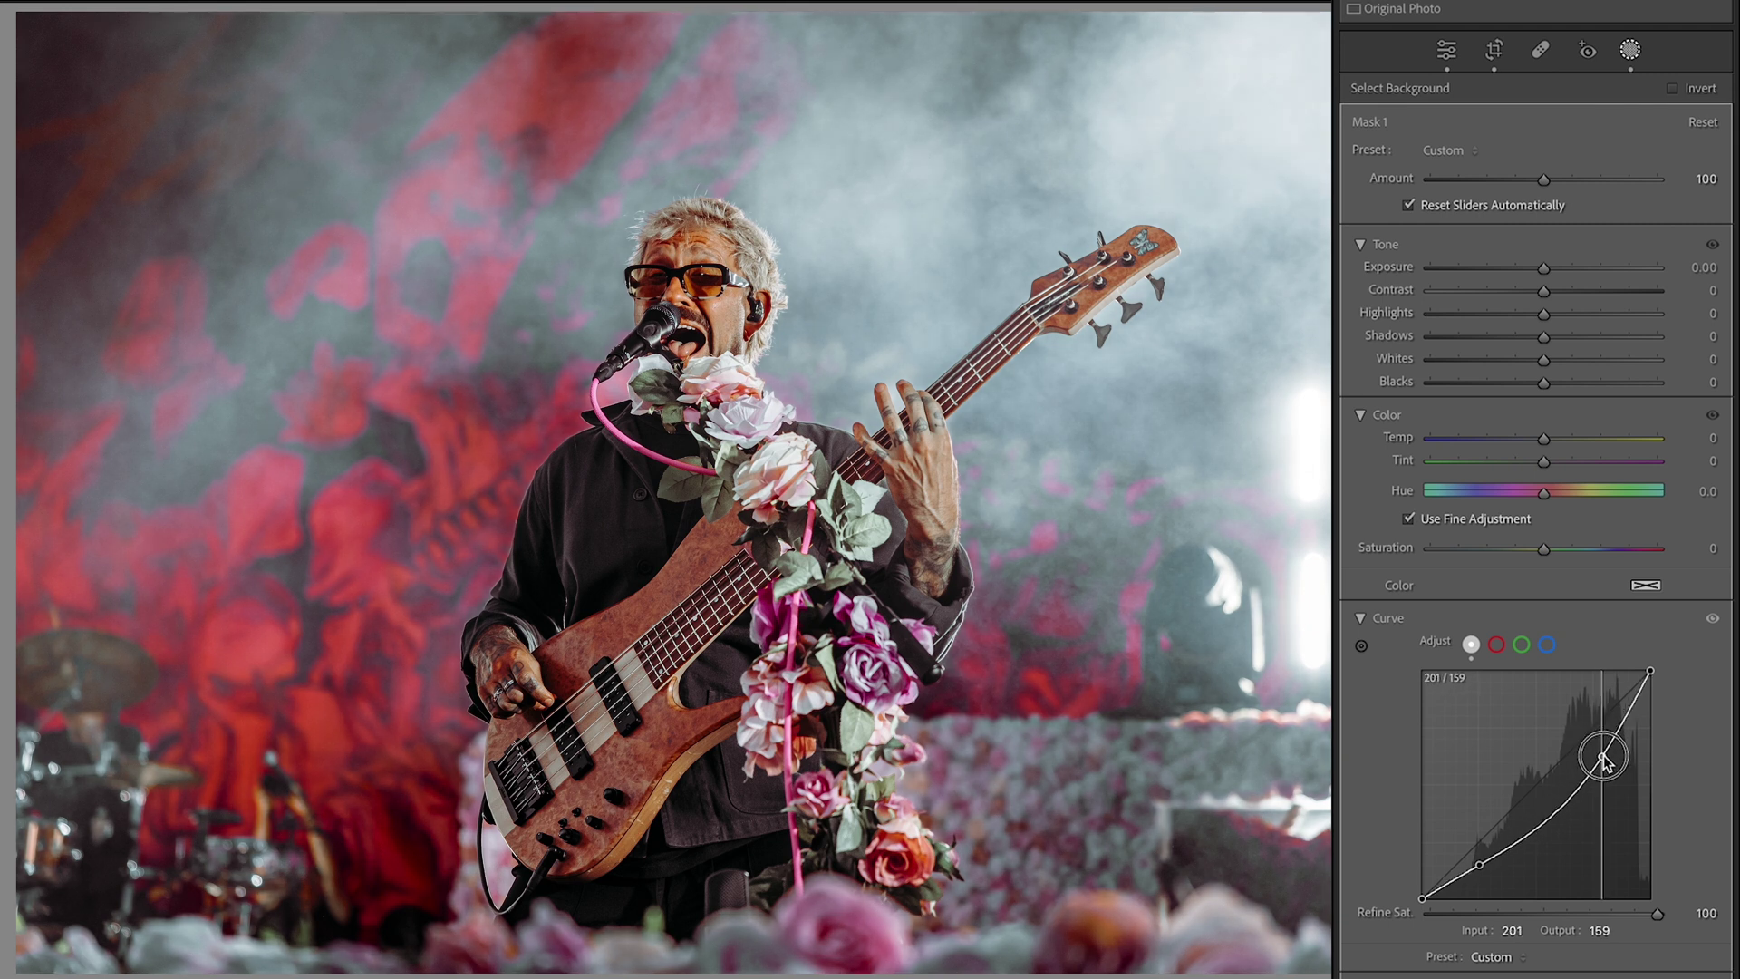
mouse_move(1650, 670)
left_mouse_down()
mouse_move(1662, 710)
mouse_move(1678, 668)
mouse_move(1673, 691)
left_mouse_up()
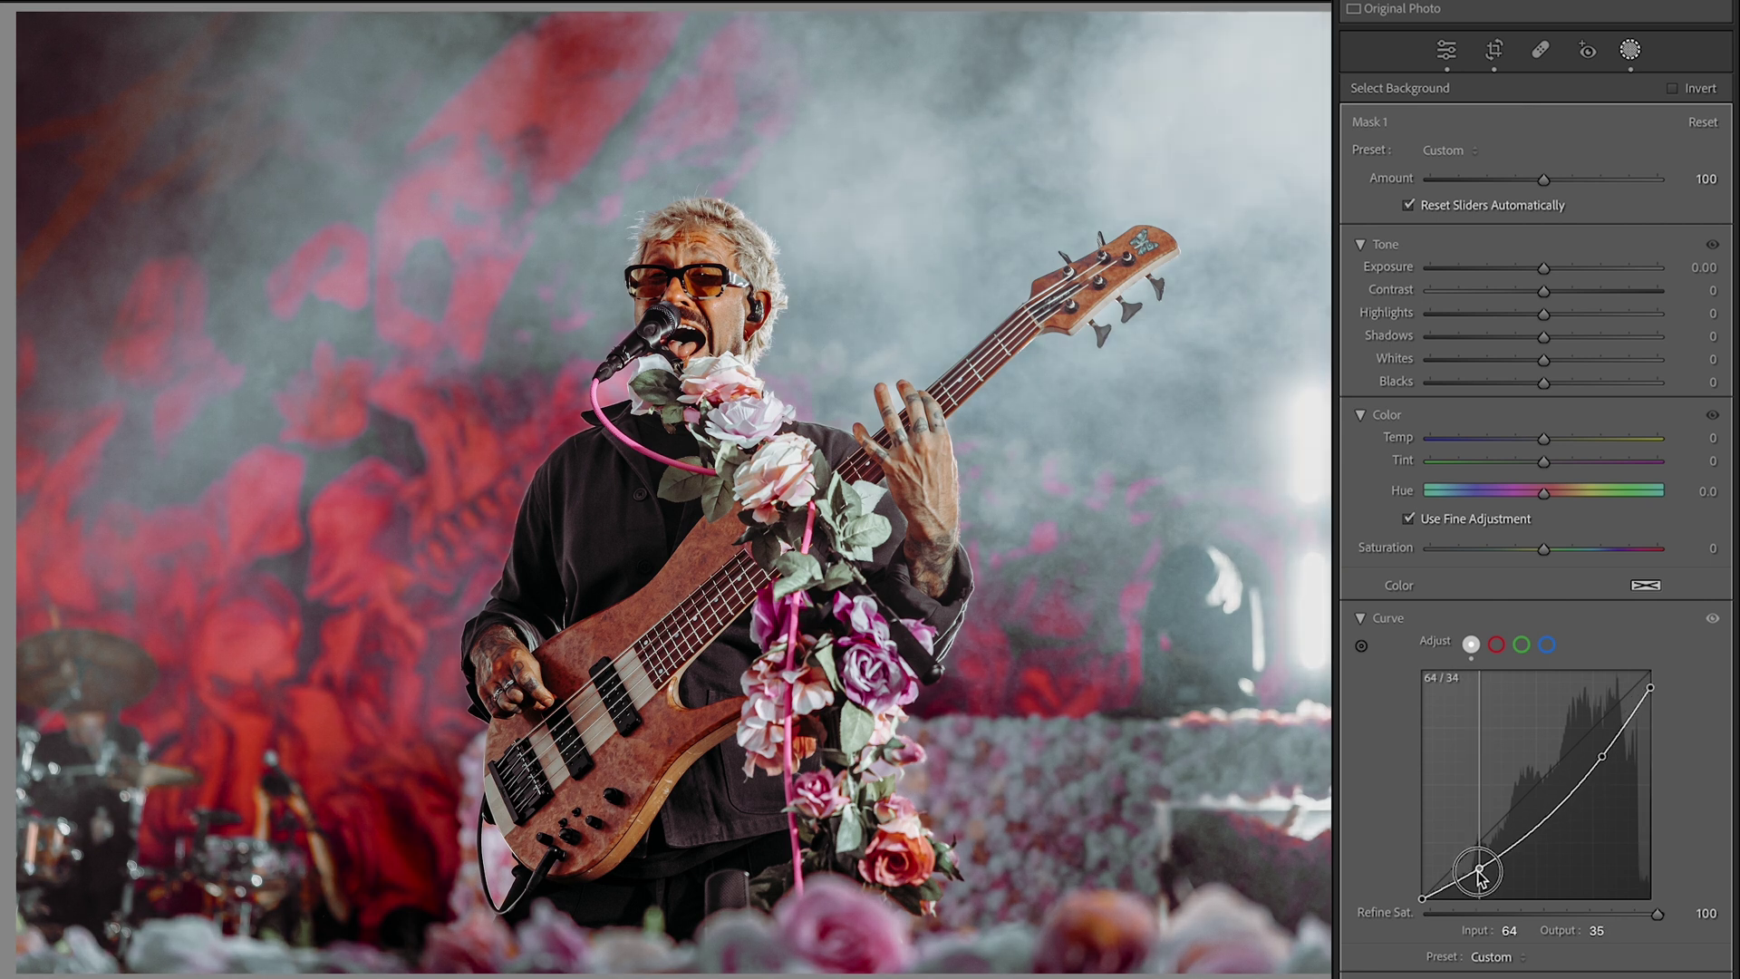
Step: Try raising the red channel in the mask's curve, undo it, and look at the green and blue channels
scroll(1481, 634, "down", 5)
left_click(1497, 230)
left_click_drag(1535, 370, 1584, 319)
key("ctrl+z")
left_click(1522, 230)
left_click(1547, 229)
scroll(1536, 363, "up", 5)
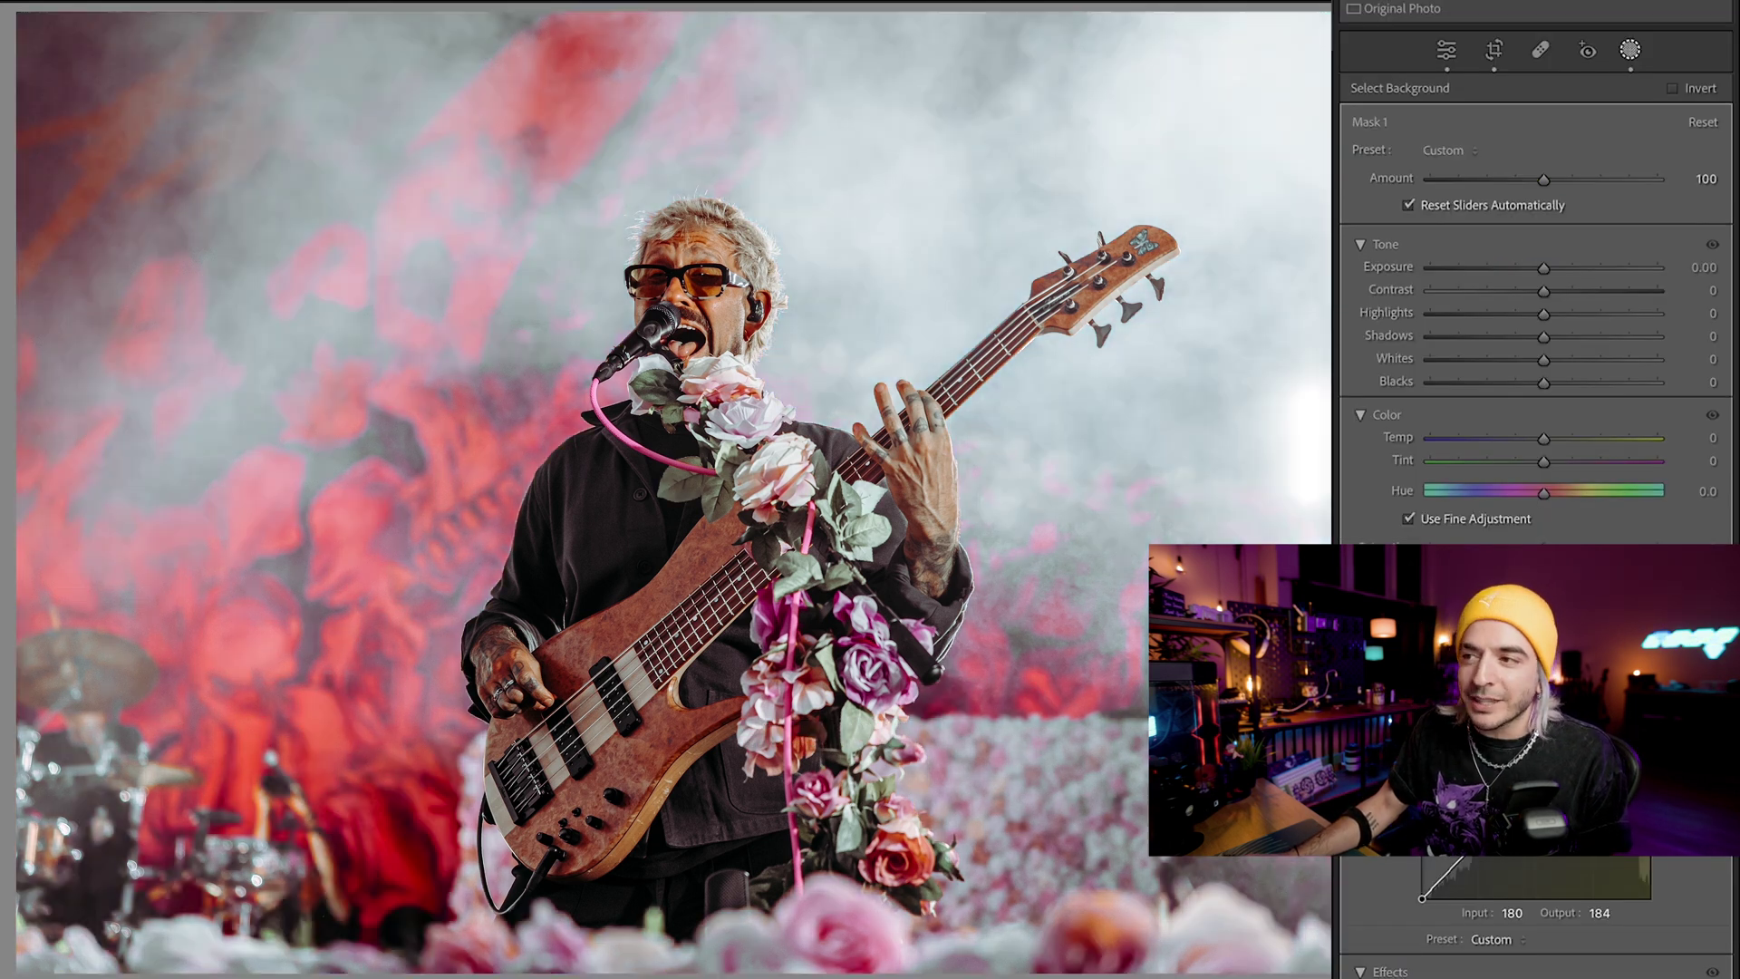
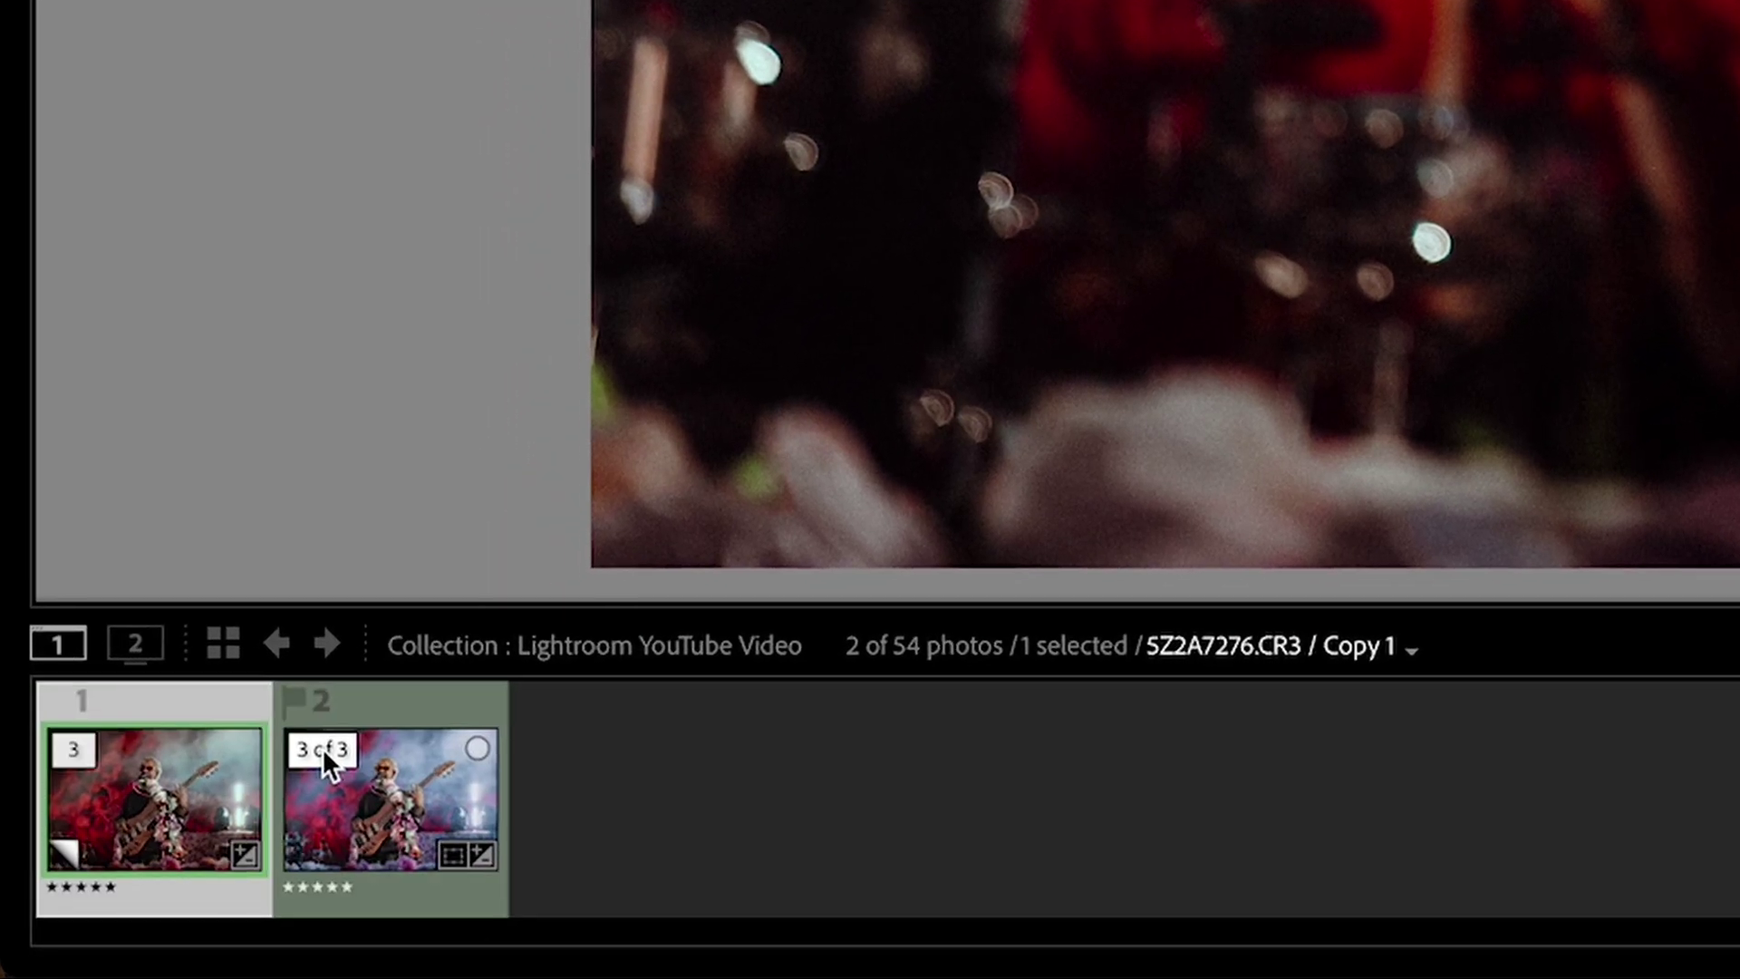
Step: Collapse the bass player's three-photo stack in the filmstrip
left_click_drag(305, 761, 182, 785)
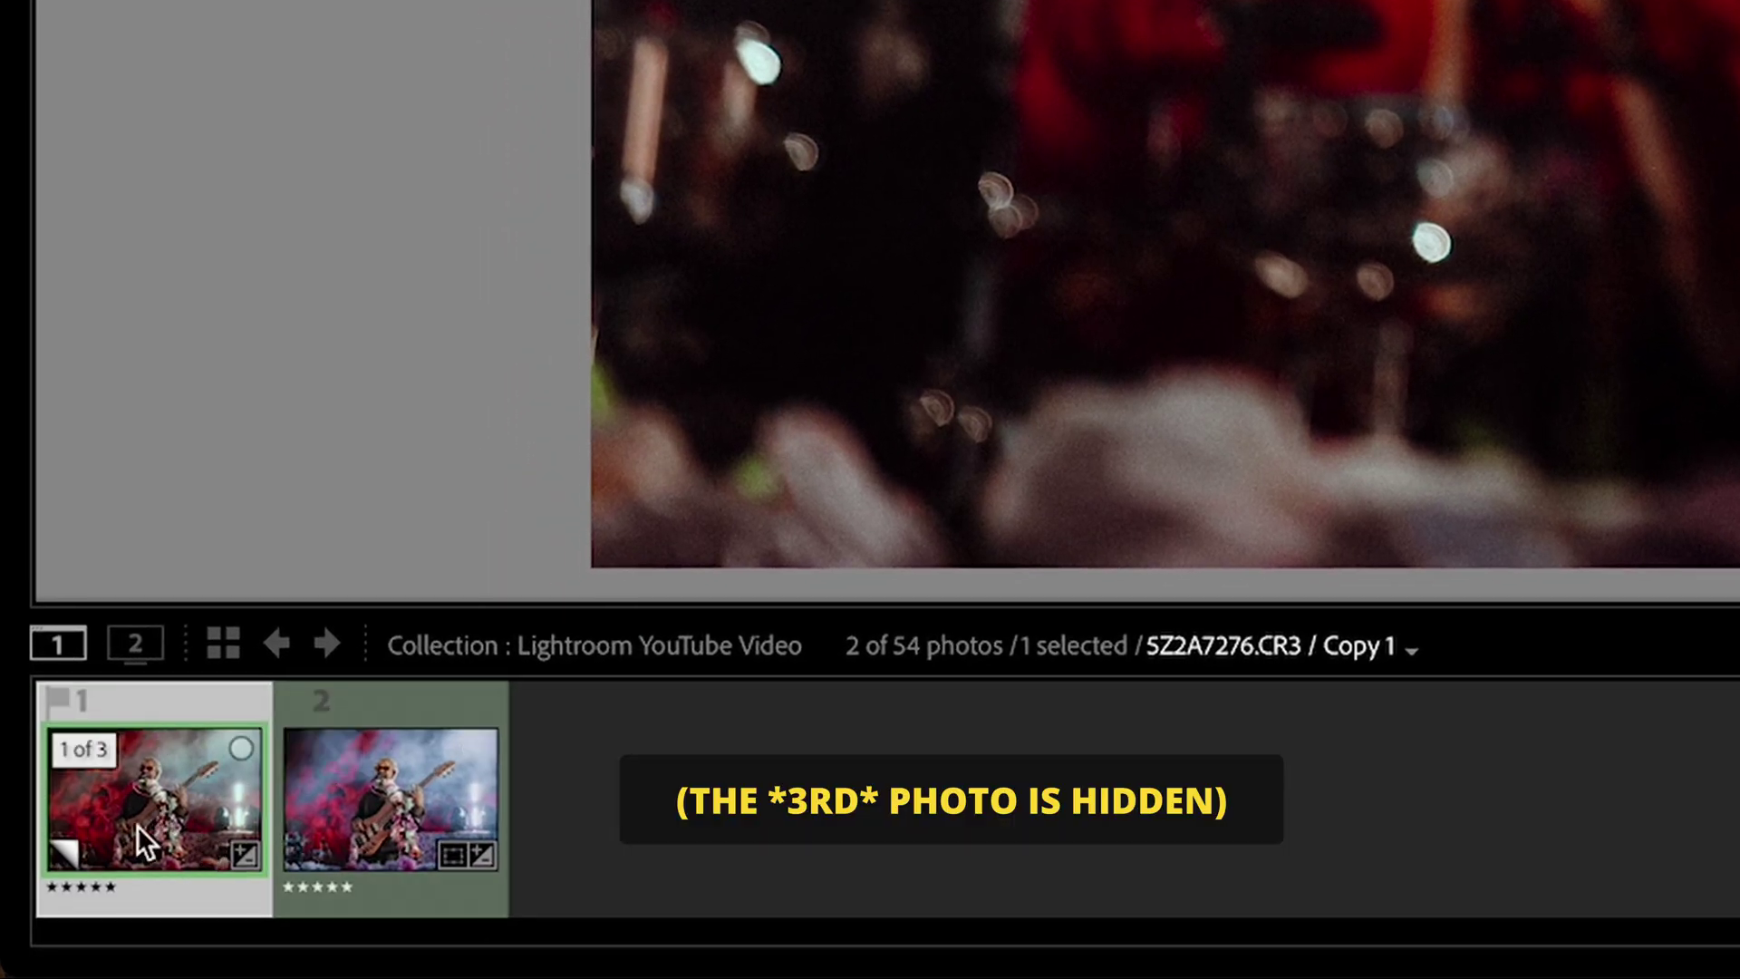
left_click(73, 758)
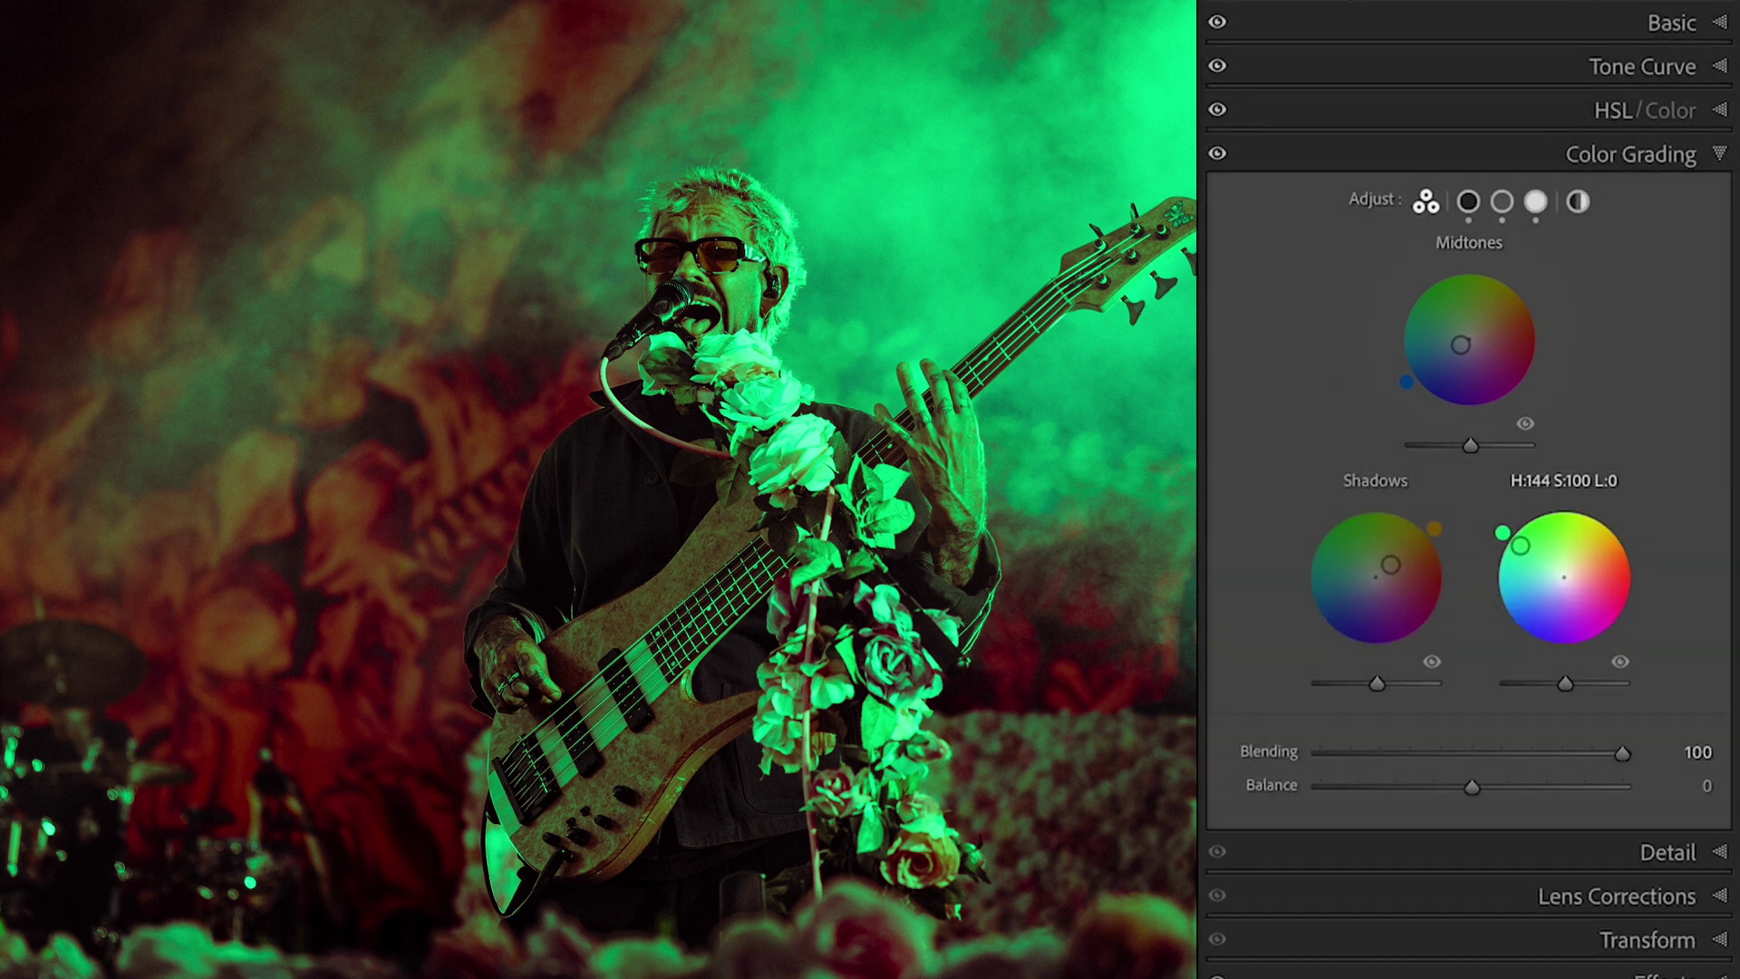
Step: Try shifting the strong green highlight tint towards teal in Color Grading and undo the recent grading changes
left_click_drag(1503, 532, 1490, 566)
key("ctrl+z")
key("ctrl+z")
key("ctrl+z")
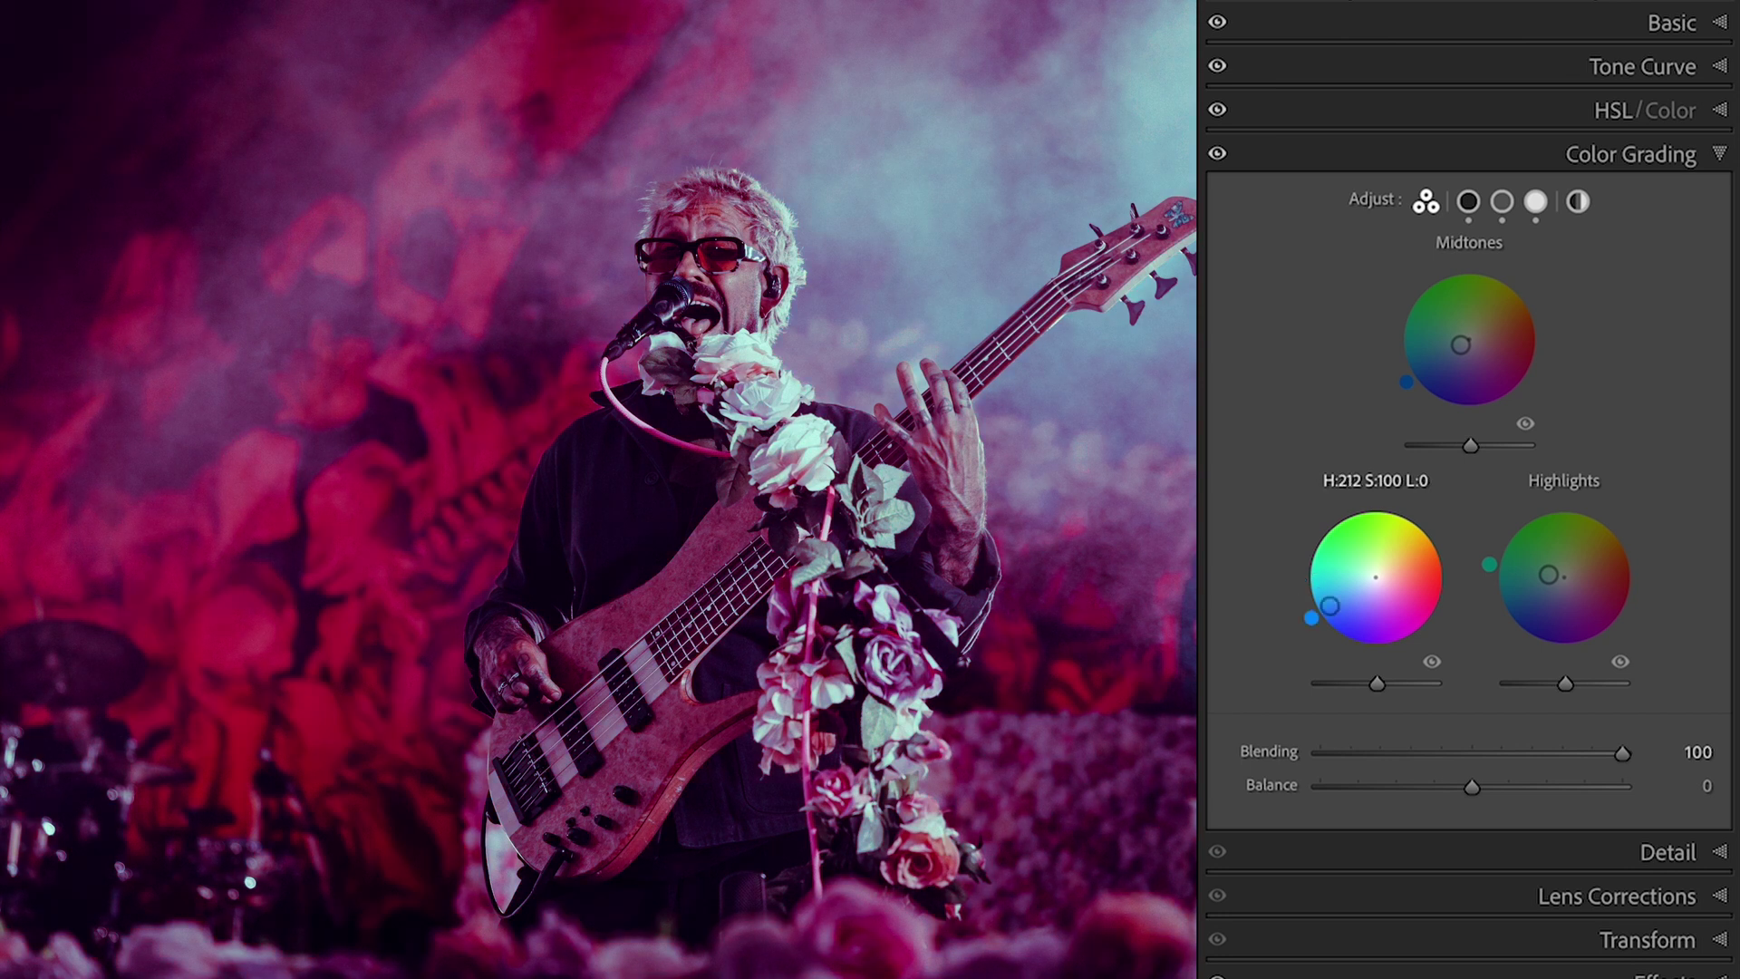
Step: Balance the Color Grading with a subtle teal highlight tint, brighter highlights and darker shadows, and try the midtone luminance
left_click_drag(1549, 582, 1549, 581)
left_click_drag(1565, 683, 1531, 696)
left_click_drag(1378, 696, 1368, 699)
left_click_drag(1472, 453, 1511, 453)
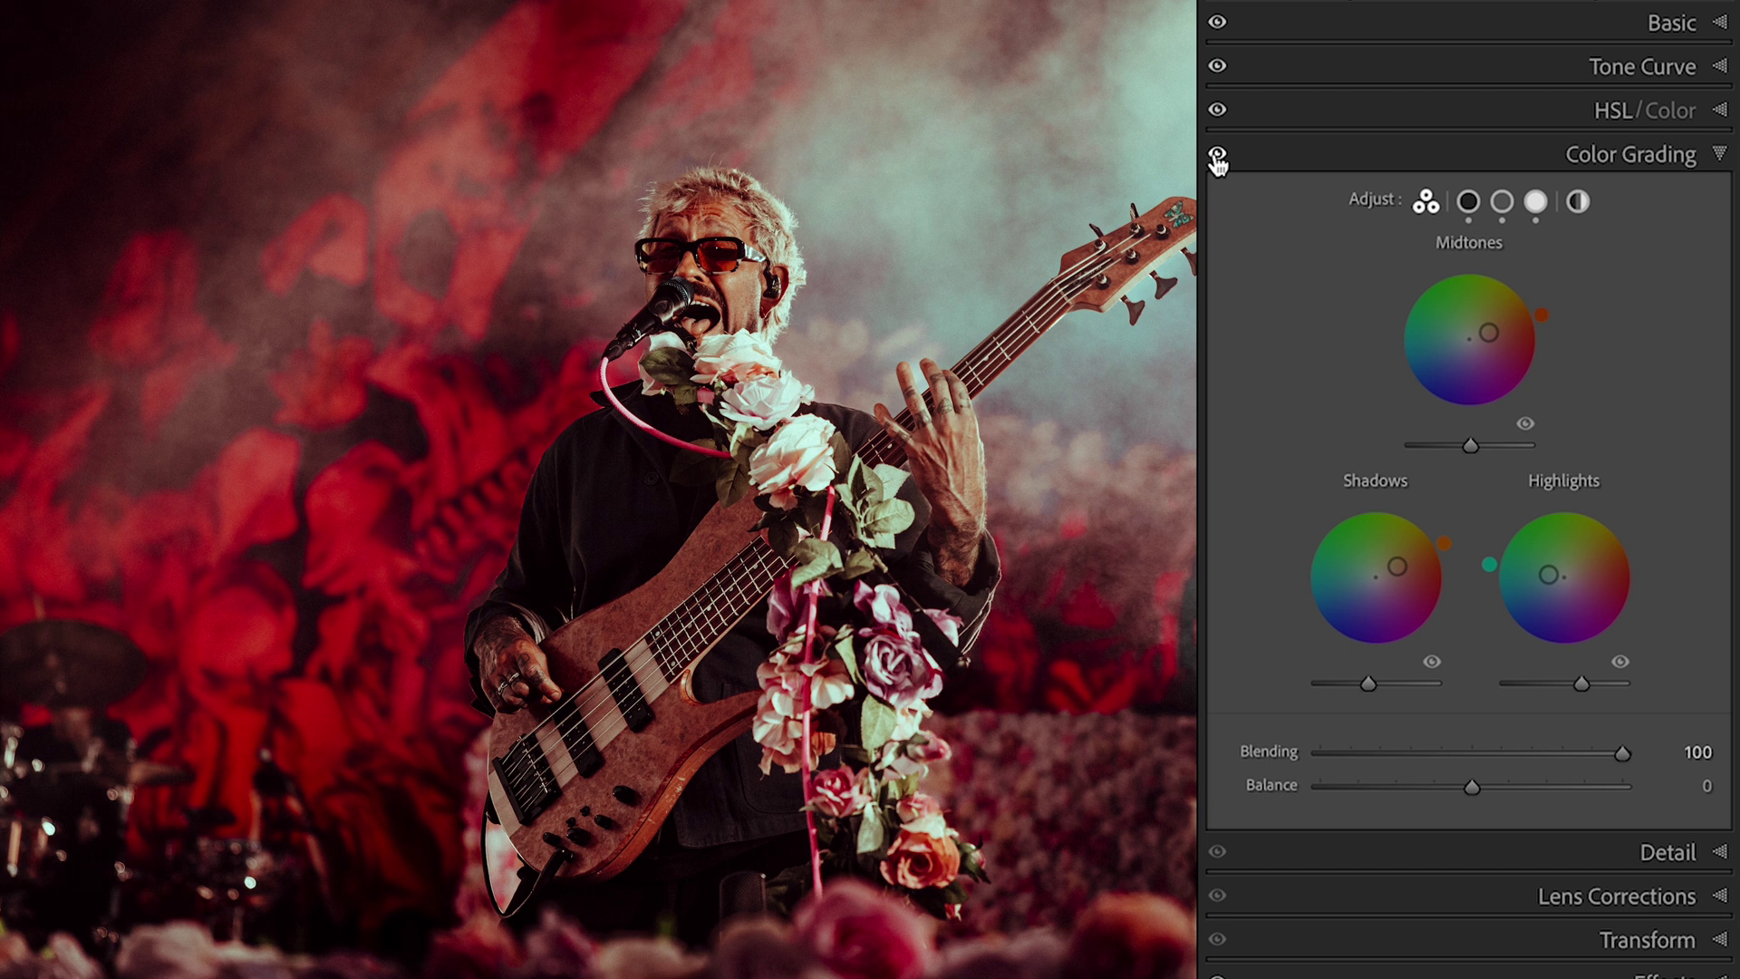
Step: Compare the bass player's photo with and without the Color Grading adjustments several times
left_click(1217, 156)
left_click(1217, 156)
left_click(1217, 156)
left_click(1217, 156)
left_click(1218, 156)
left_click(1218, 156)
left_click(1217, 156)
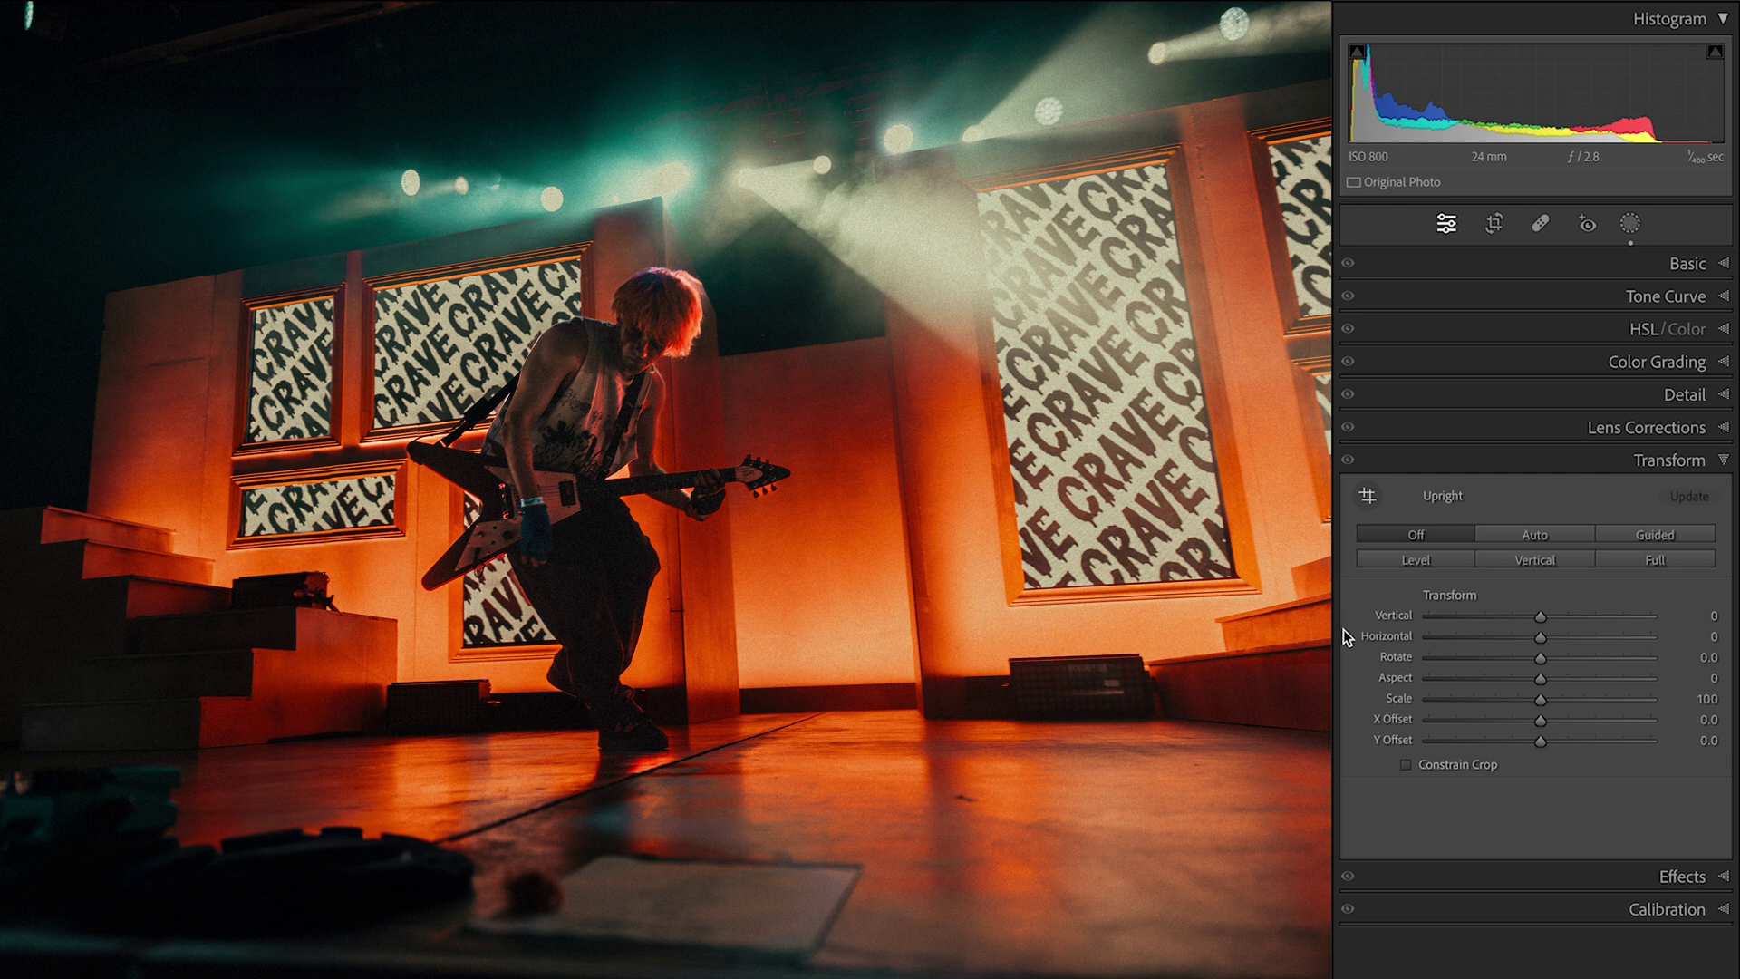
Step: Try the Auto Upright correction, and straighten the stage wall with Guided Upright using two vertical and two horizontal guides instead
left_click(1511, 533)
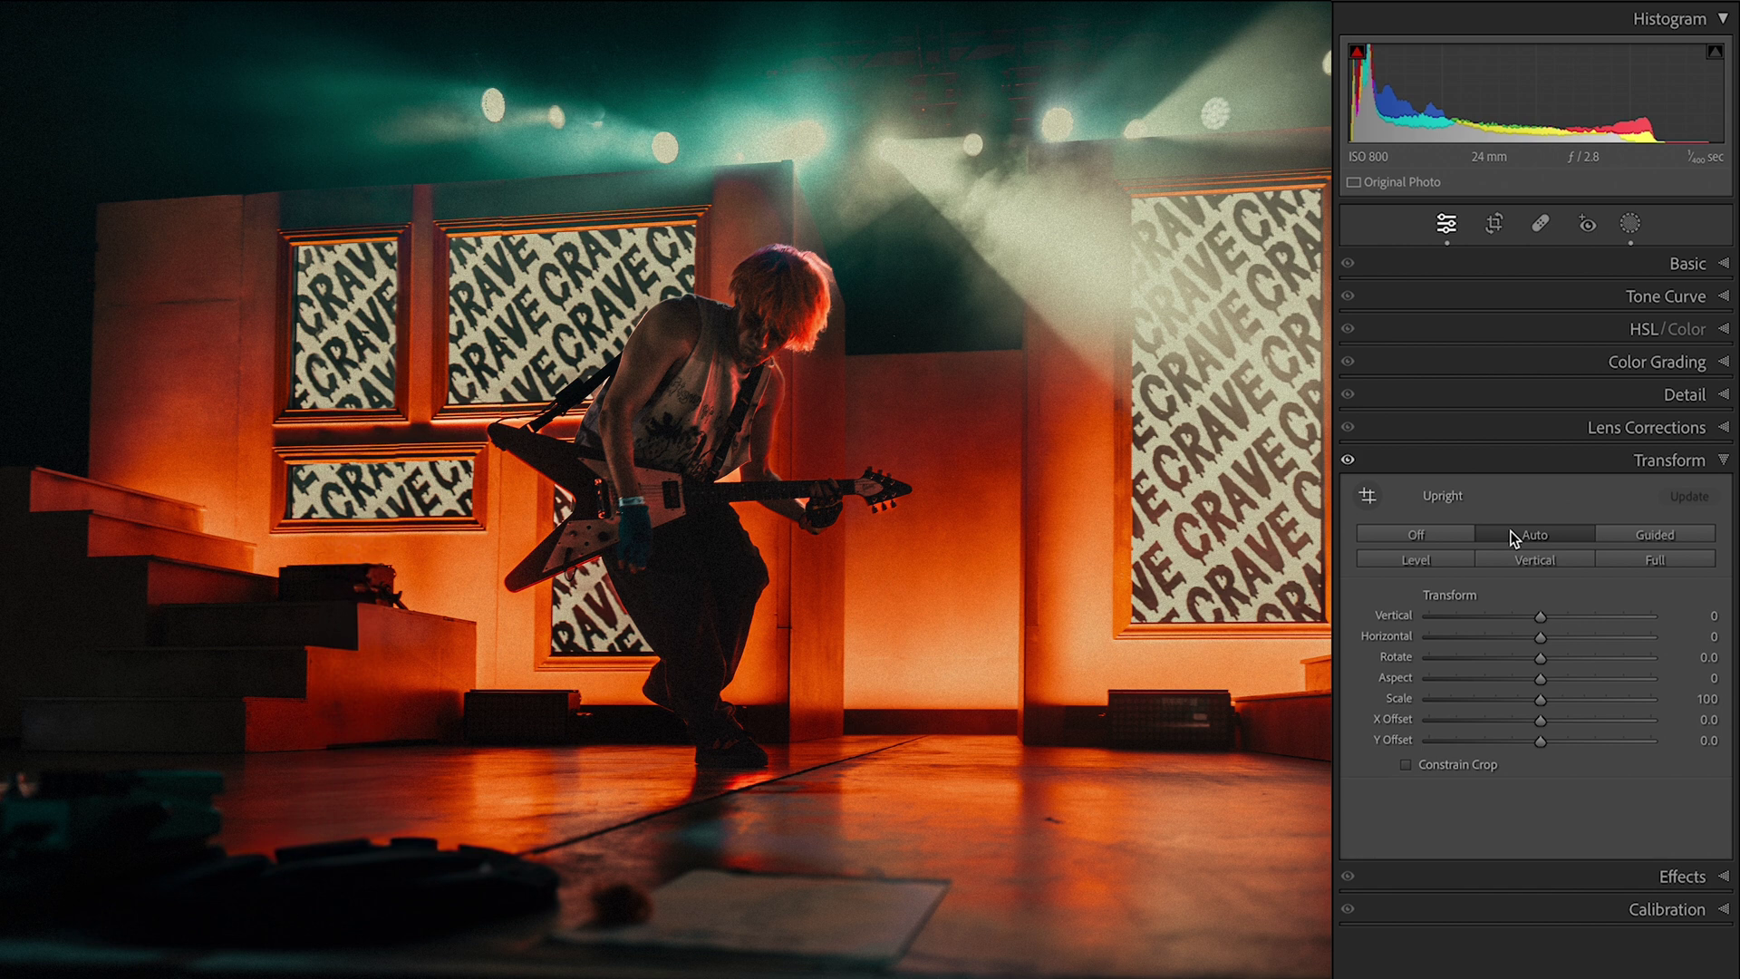
left_click(1671, 540)
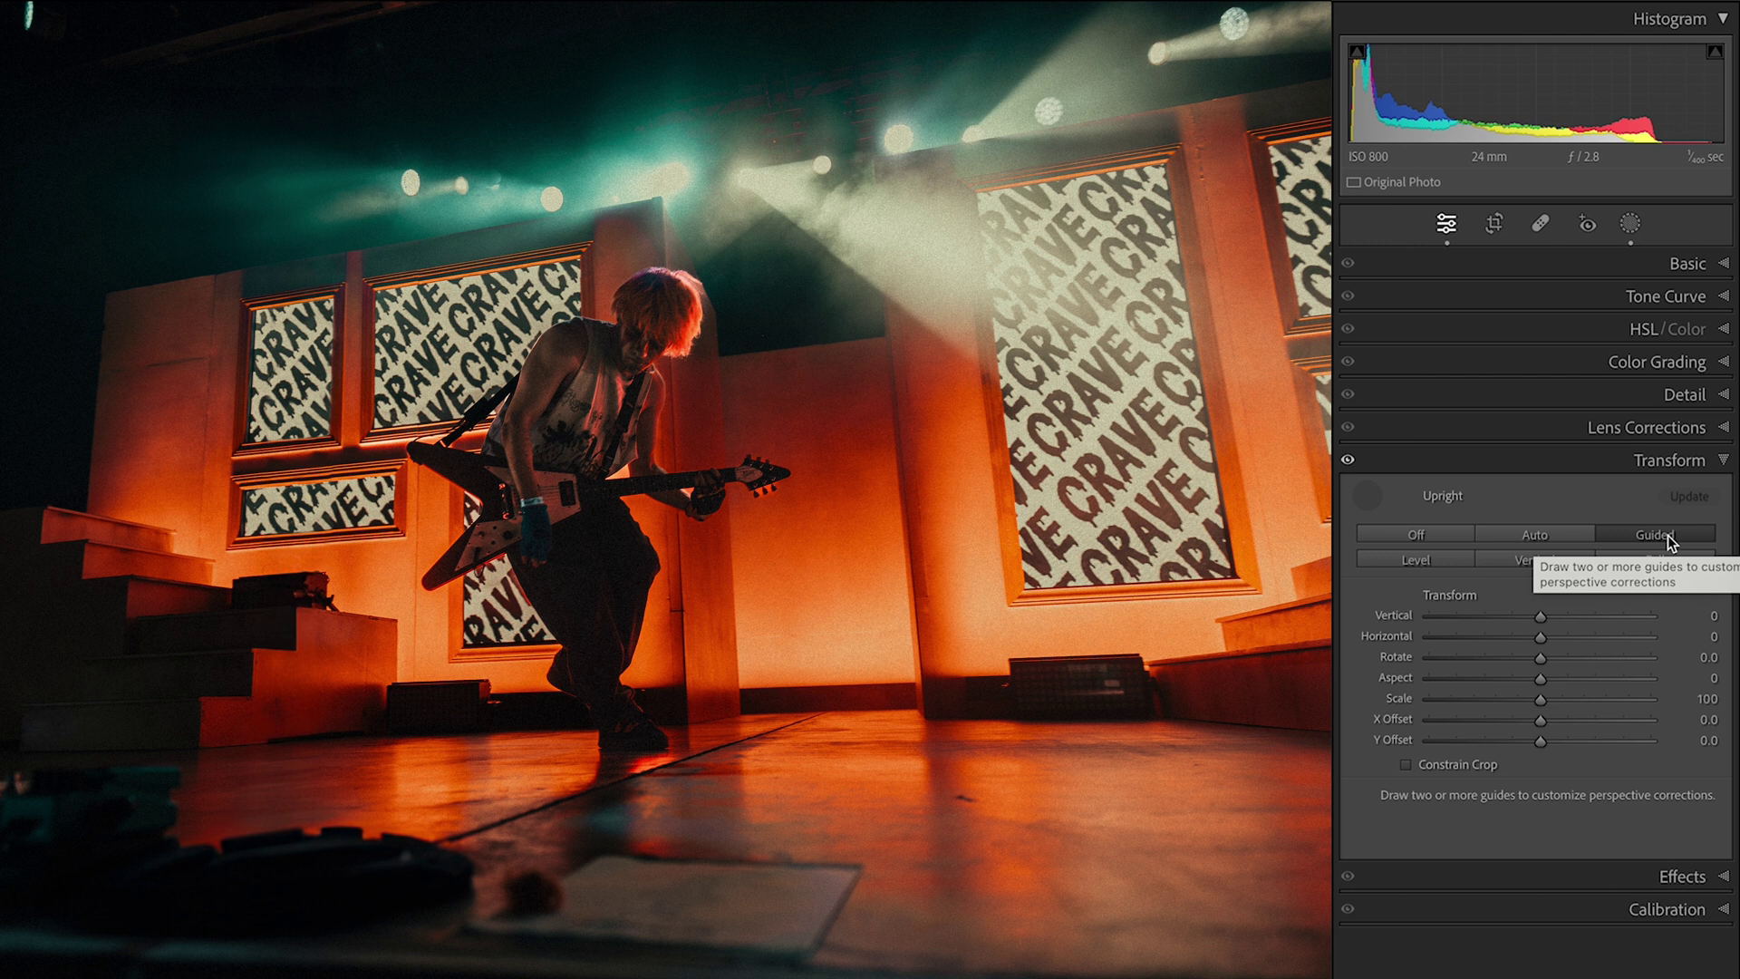
left_click(1655, 535)
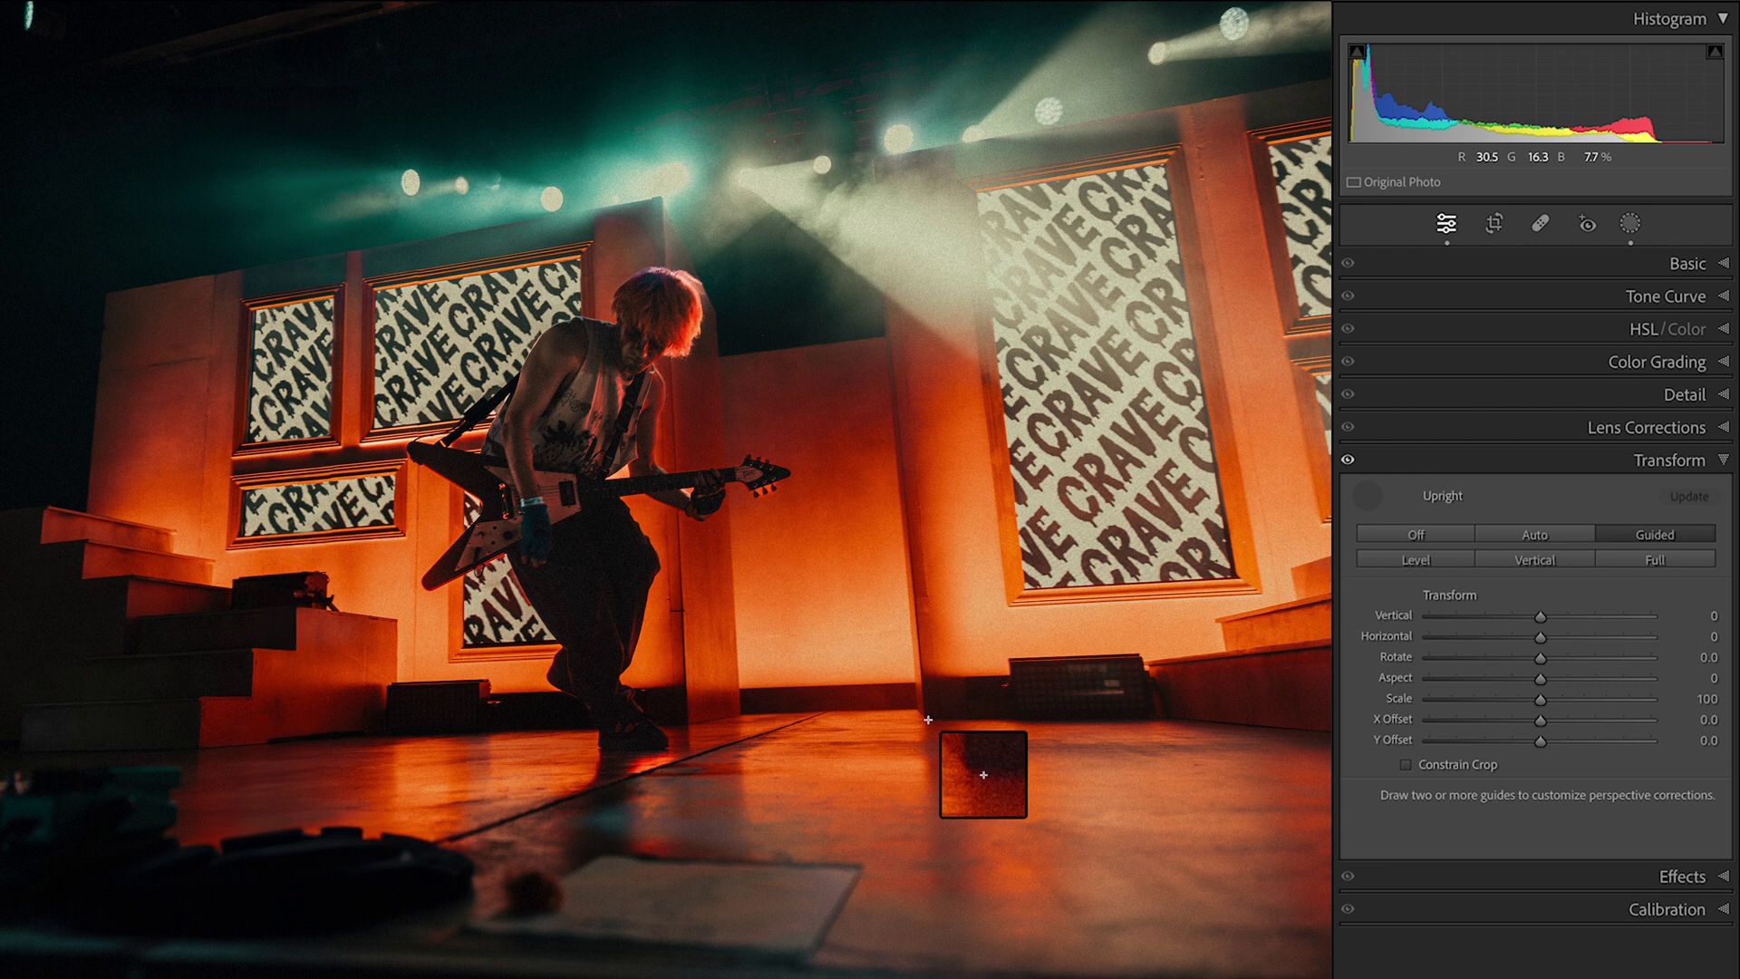
left_click_drag(925, 716, 873, 158)
left_click_drag(686, 724, 662, 196)
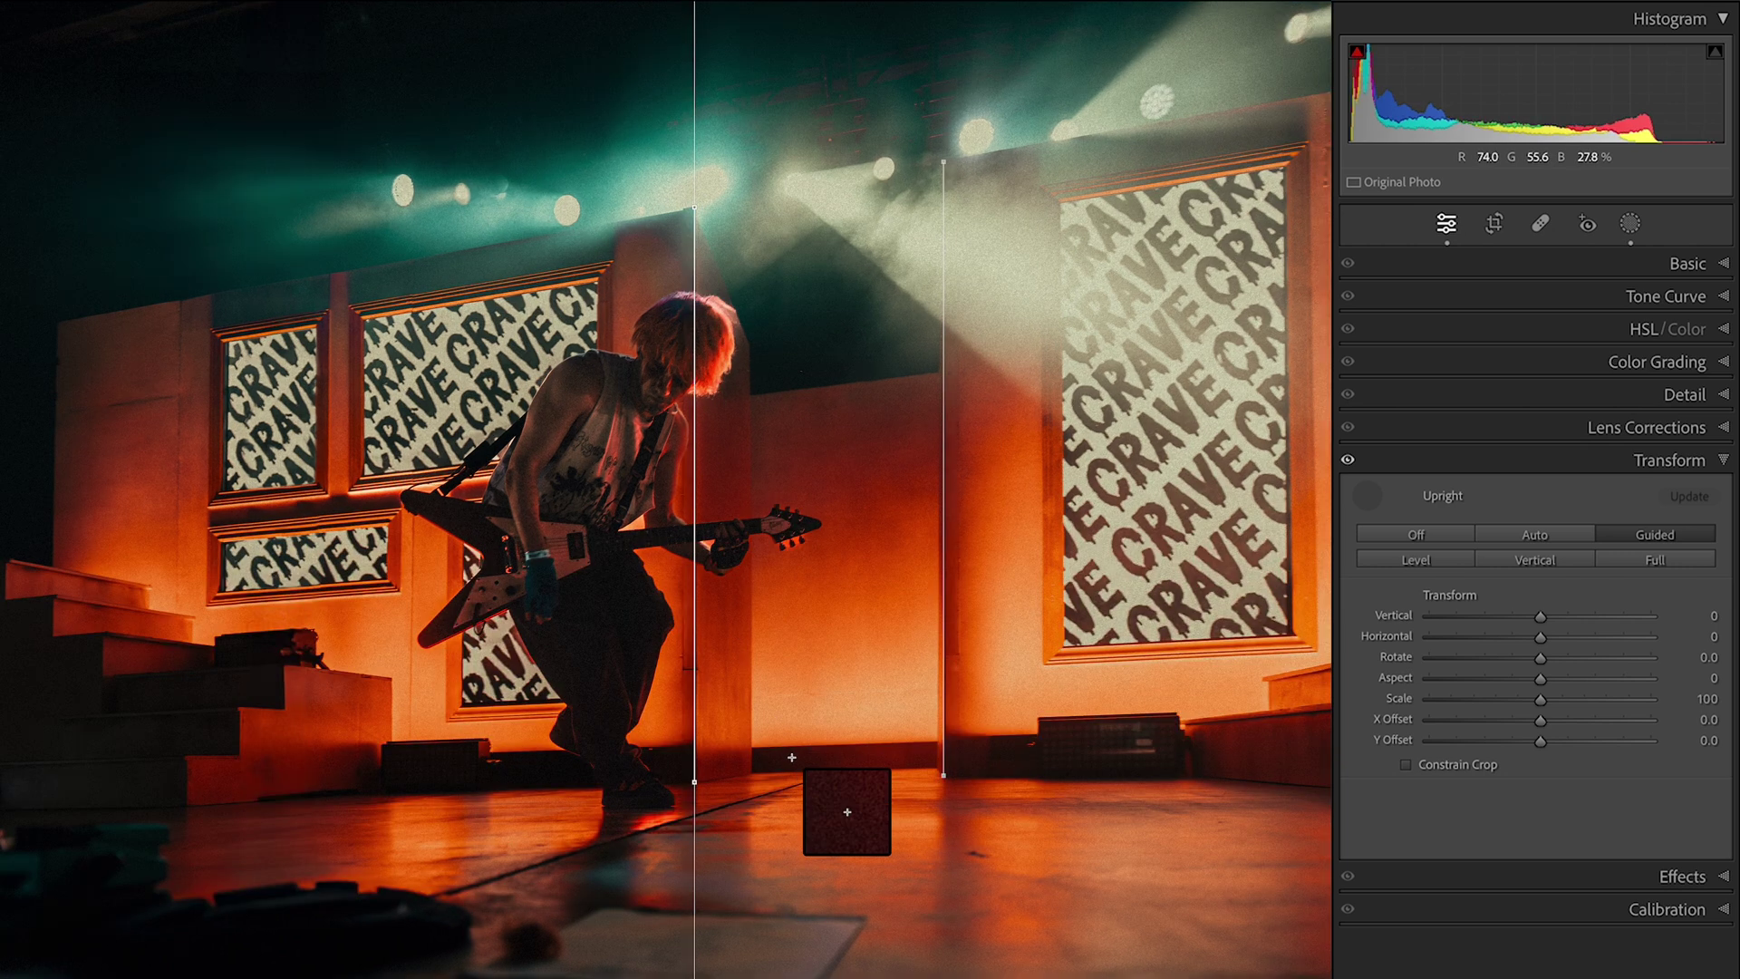
left_click_drag(749, 394, 937, 372)
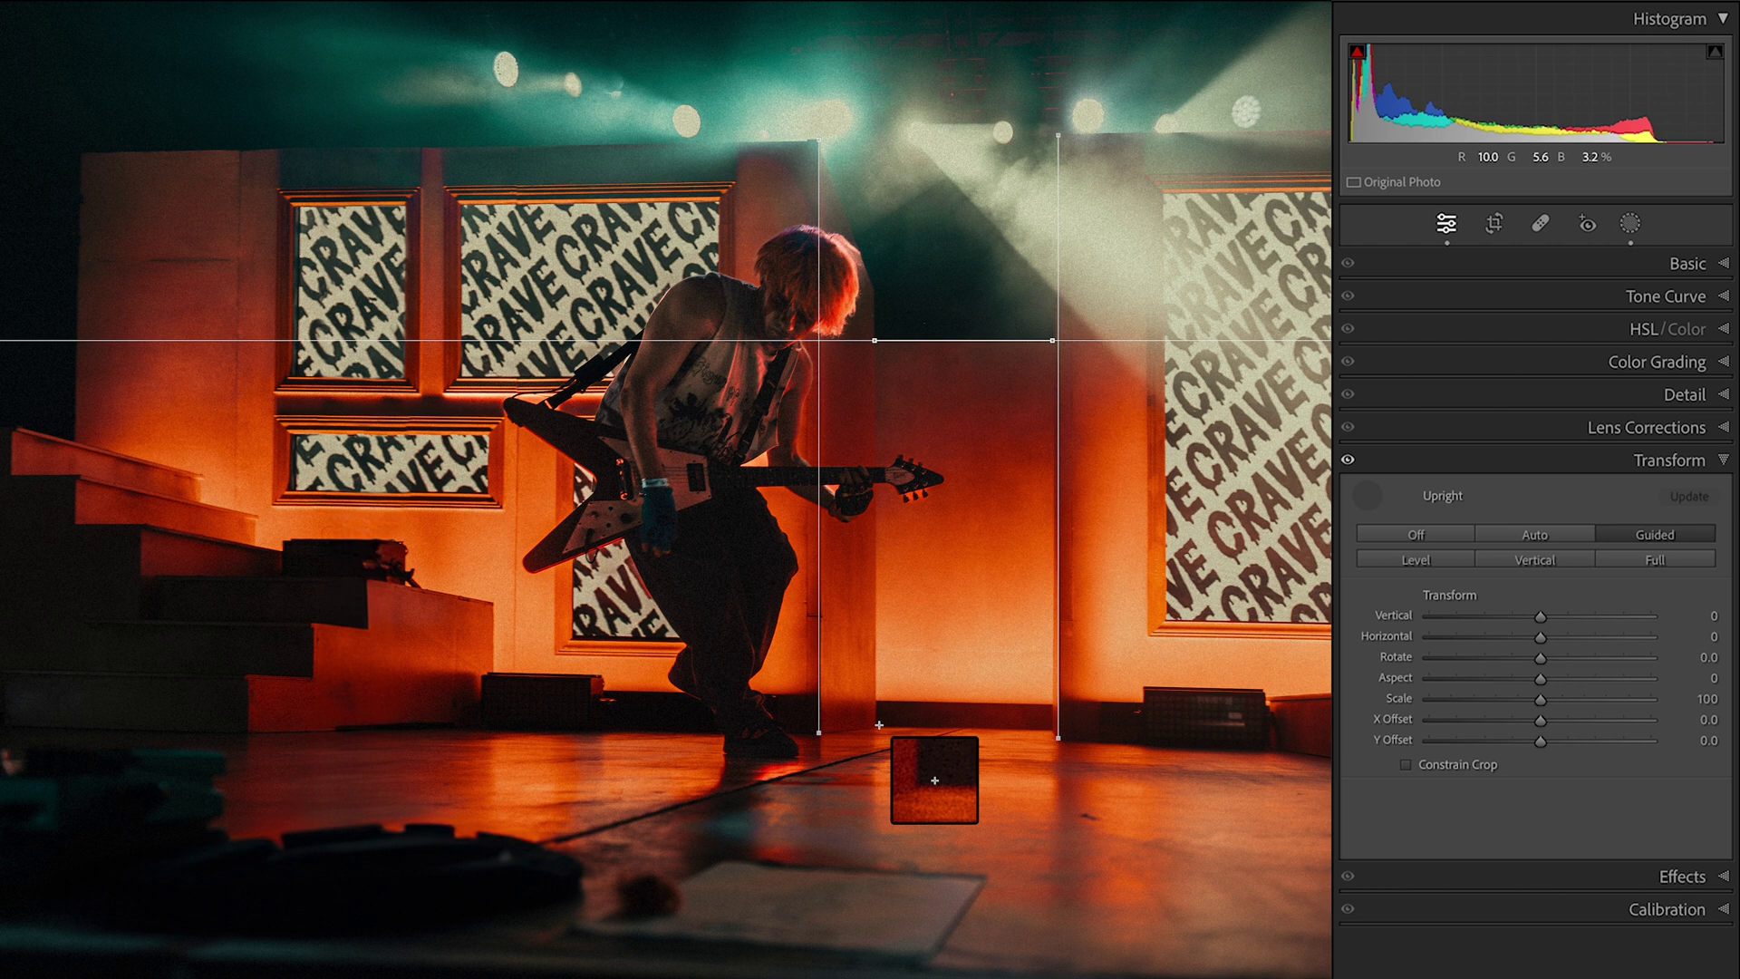
left_click_drag(879, 725, 1052, 731)
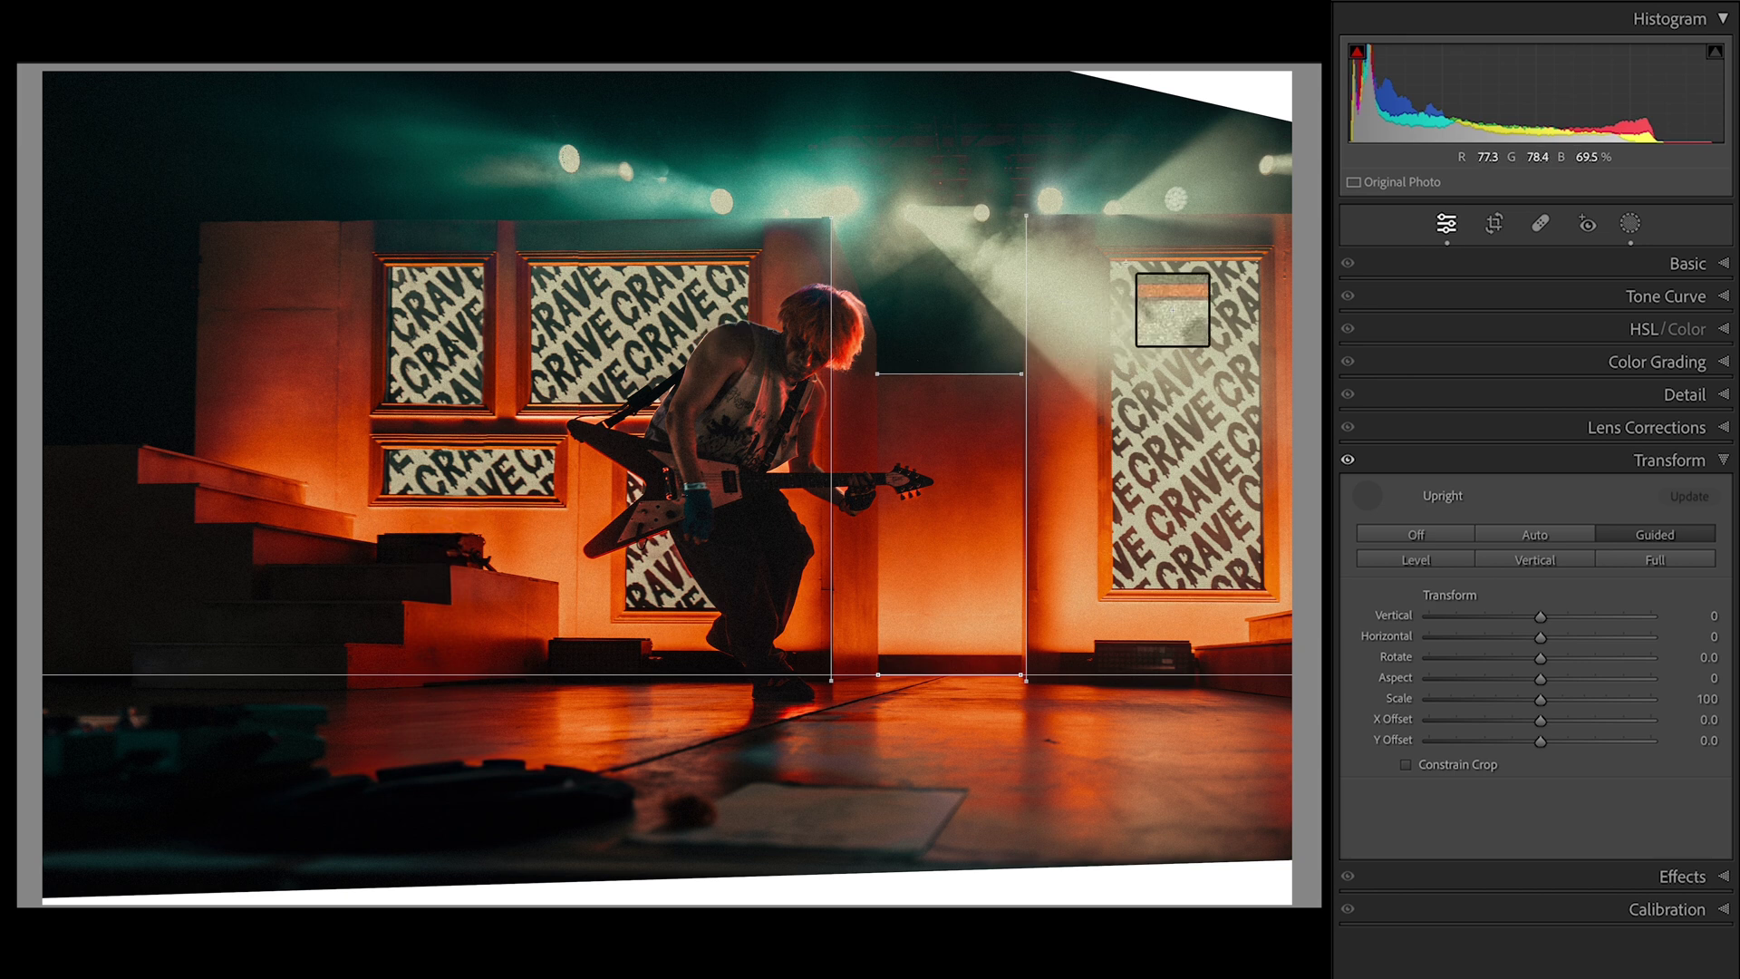
Step: Enable Constrain Crop for the straightened stage photo and compare the Guided correction with the Auto one
left_click(1408, 766)
key("ctrl+z")
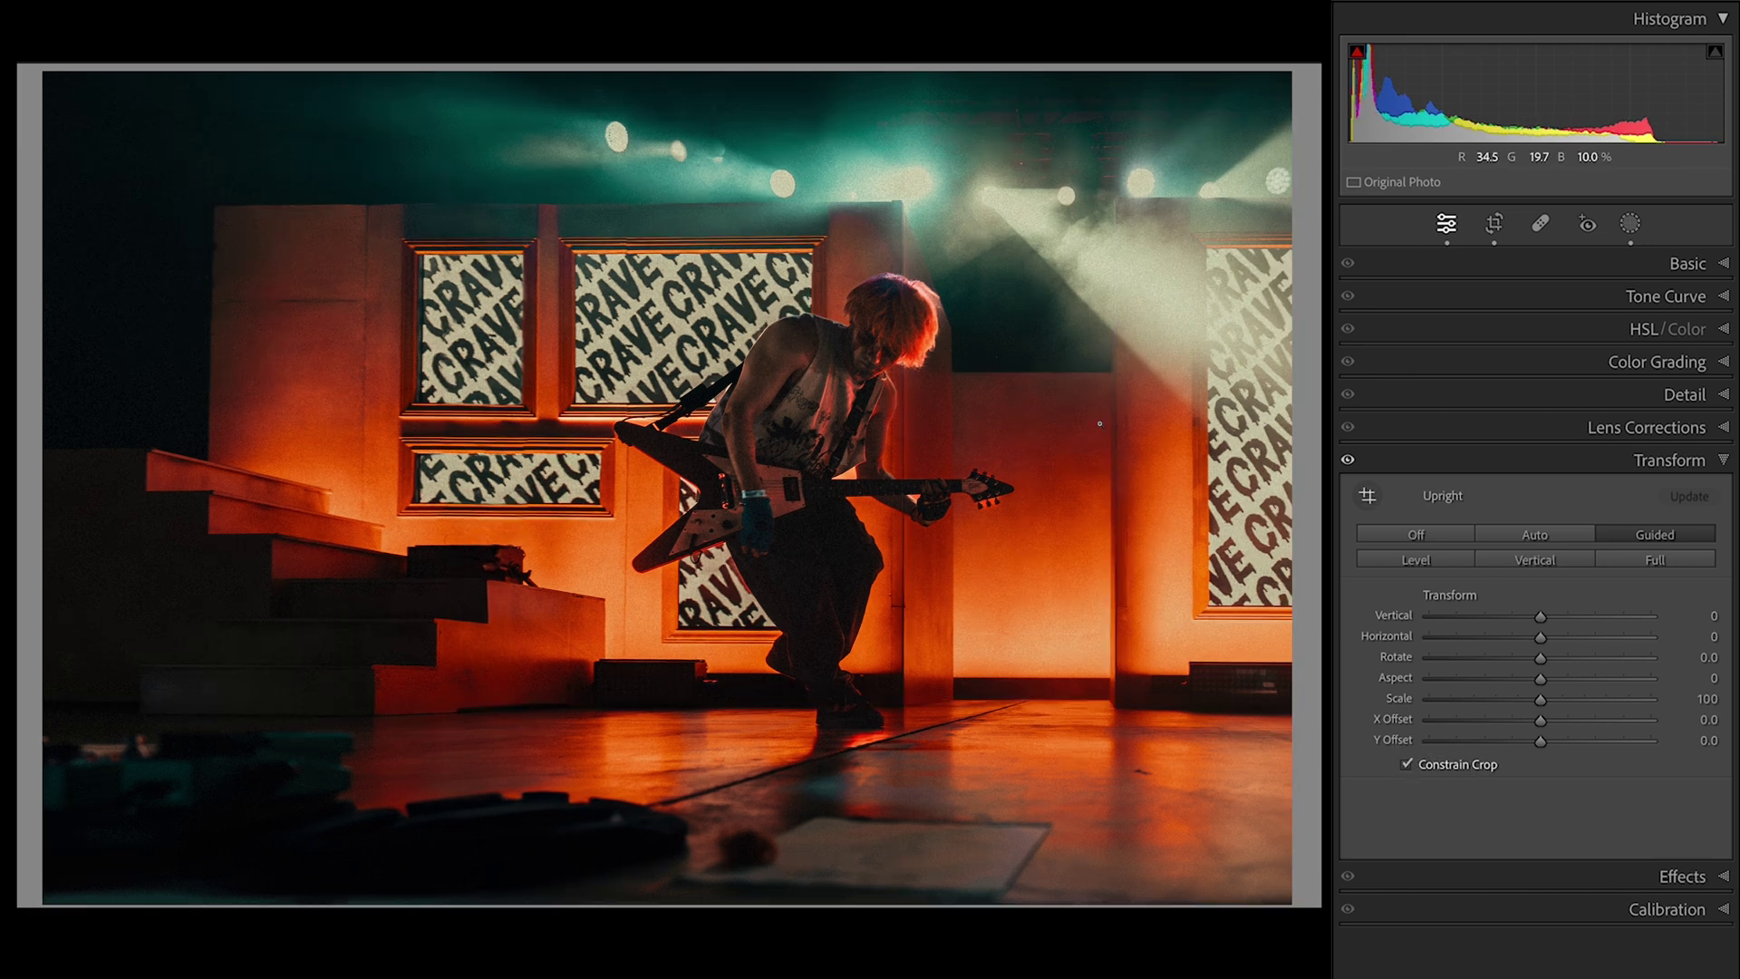
key("ctrl+shift+z")
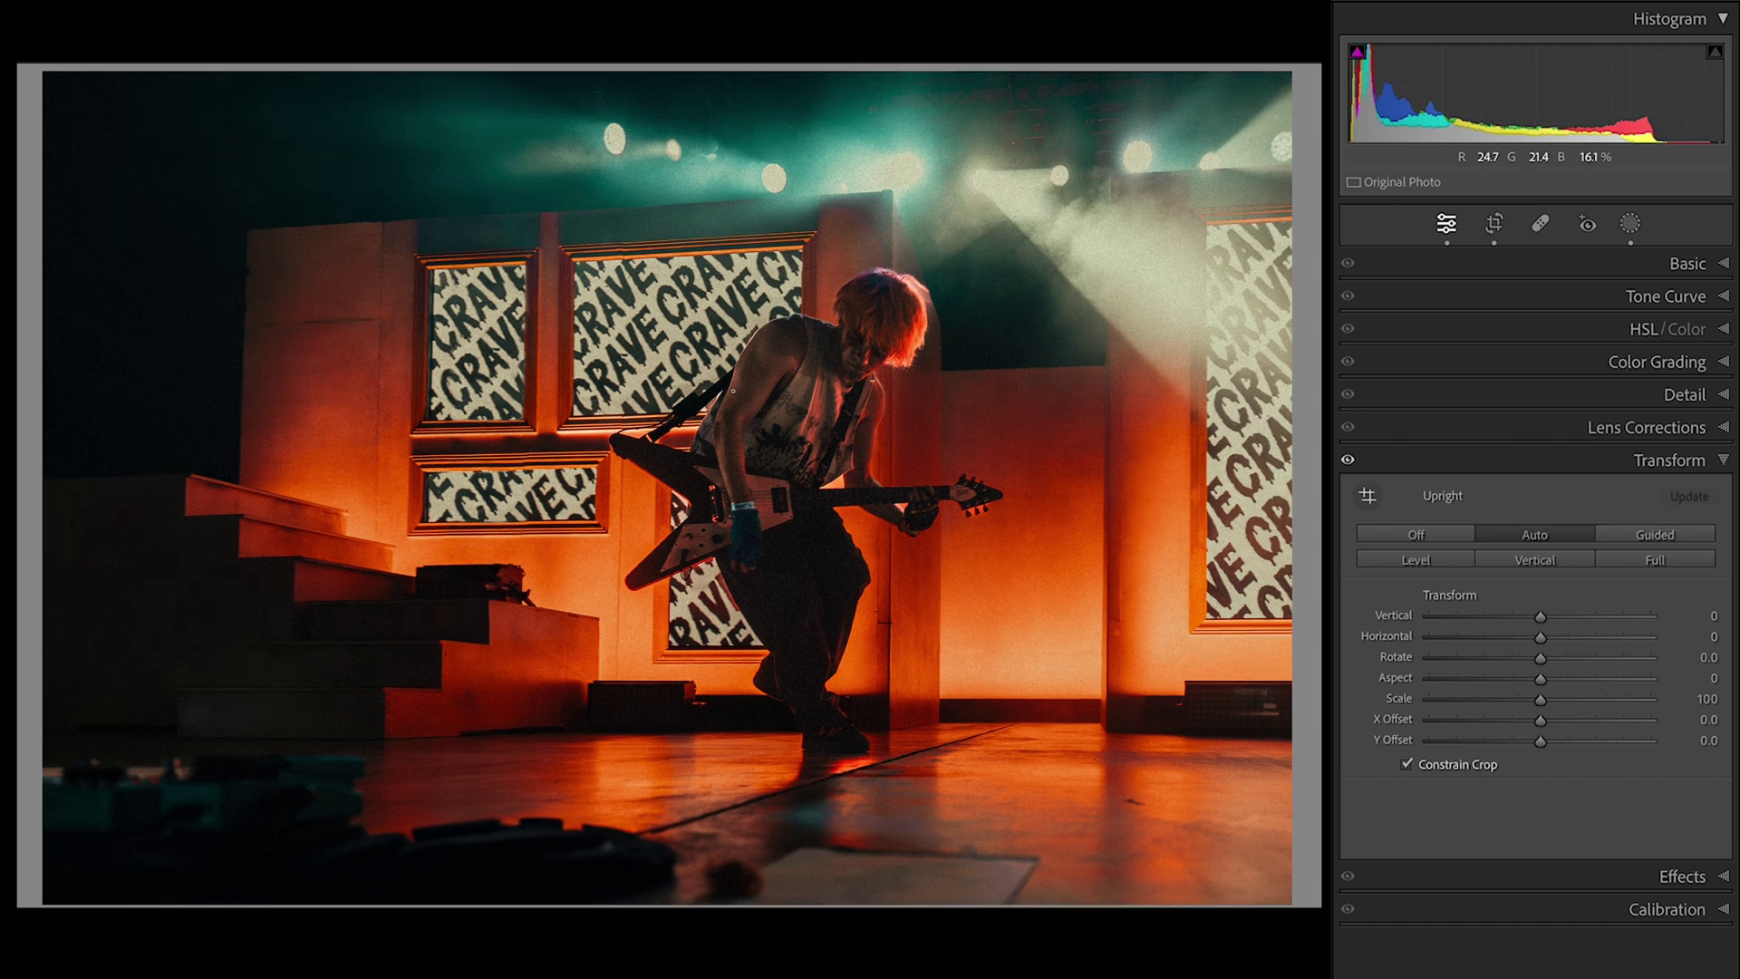
key("ctrl+z")
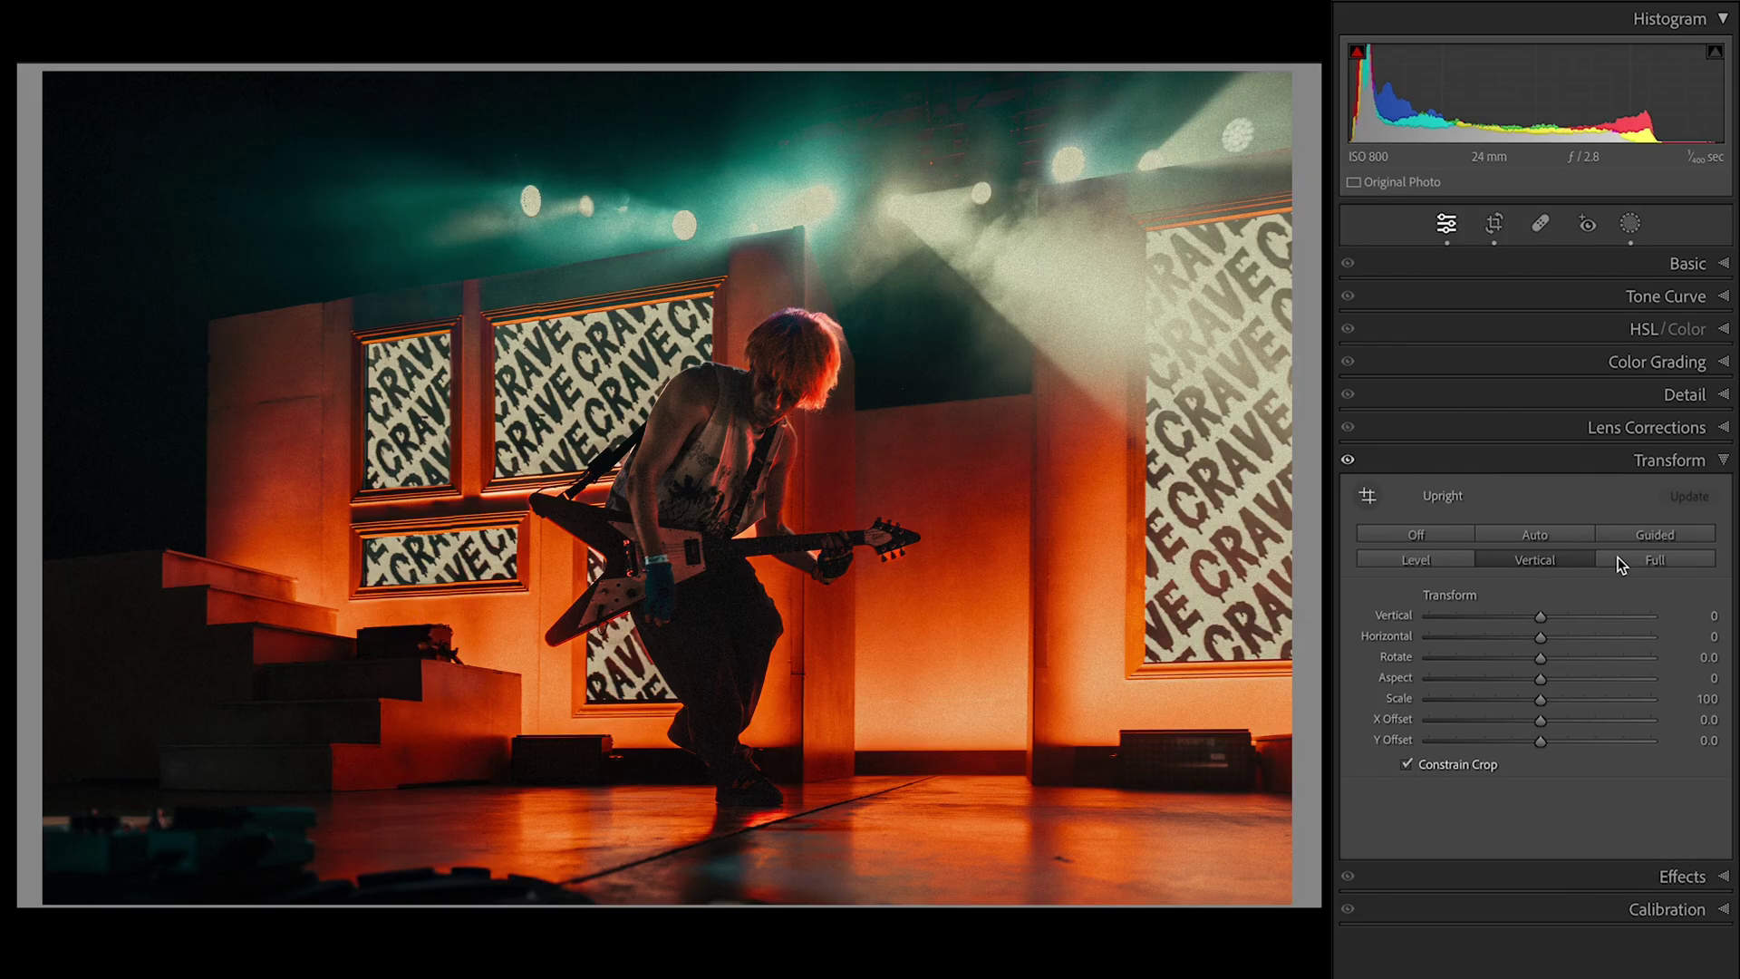
Step: Apply the Full Upright correction to the stage photo, comparing it repeatedly with the Guided correction
left_click(1617, 556)
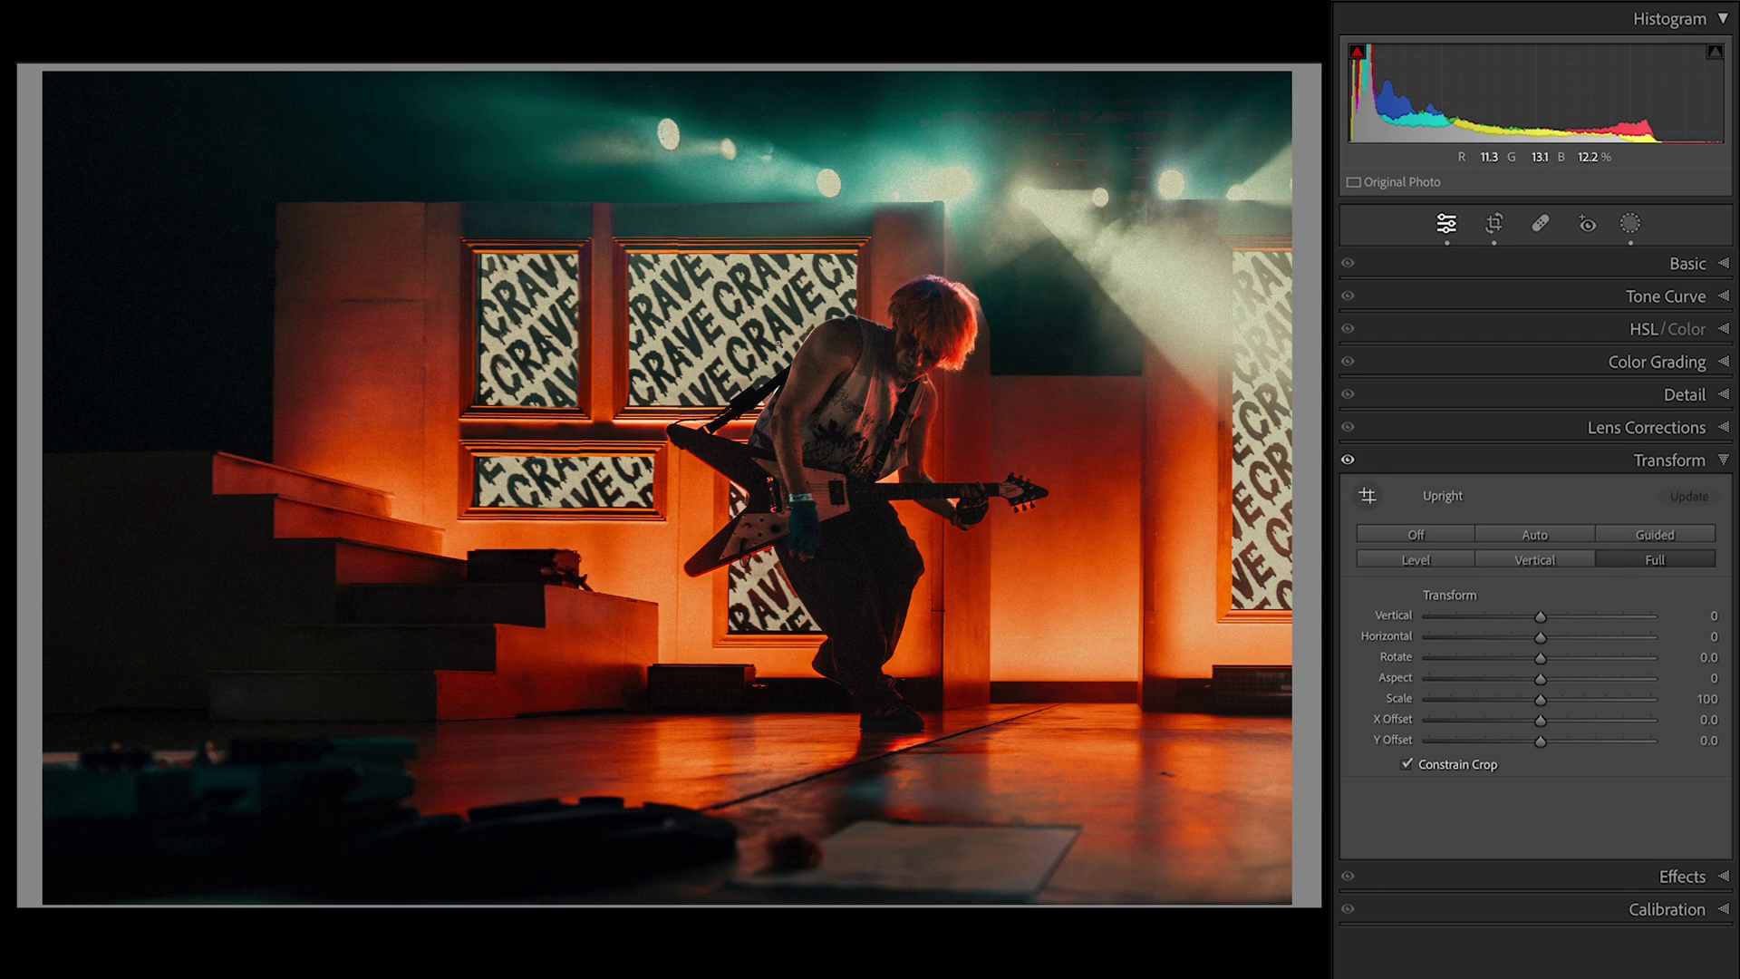
left_click(1662, 536)
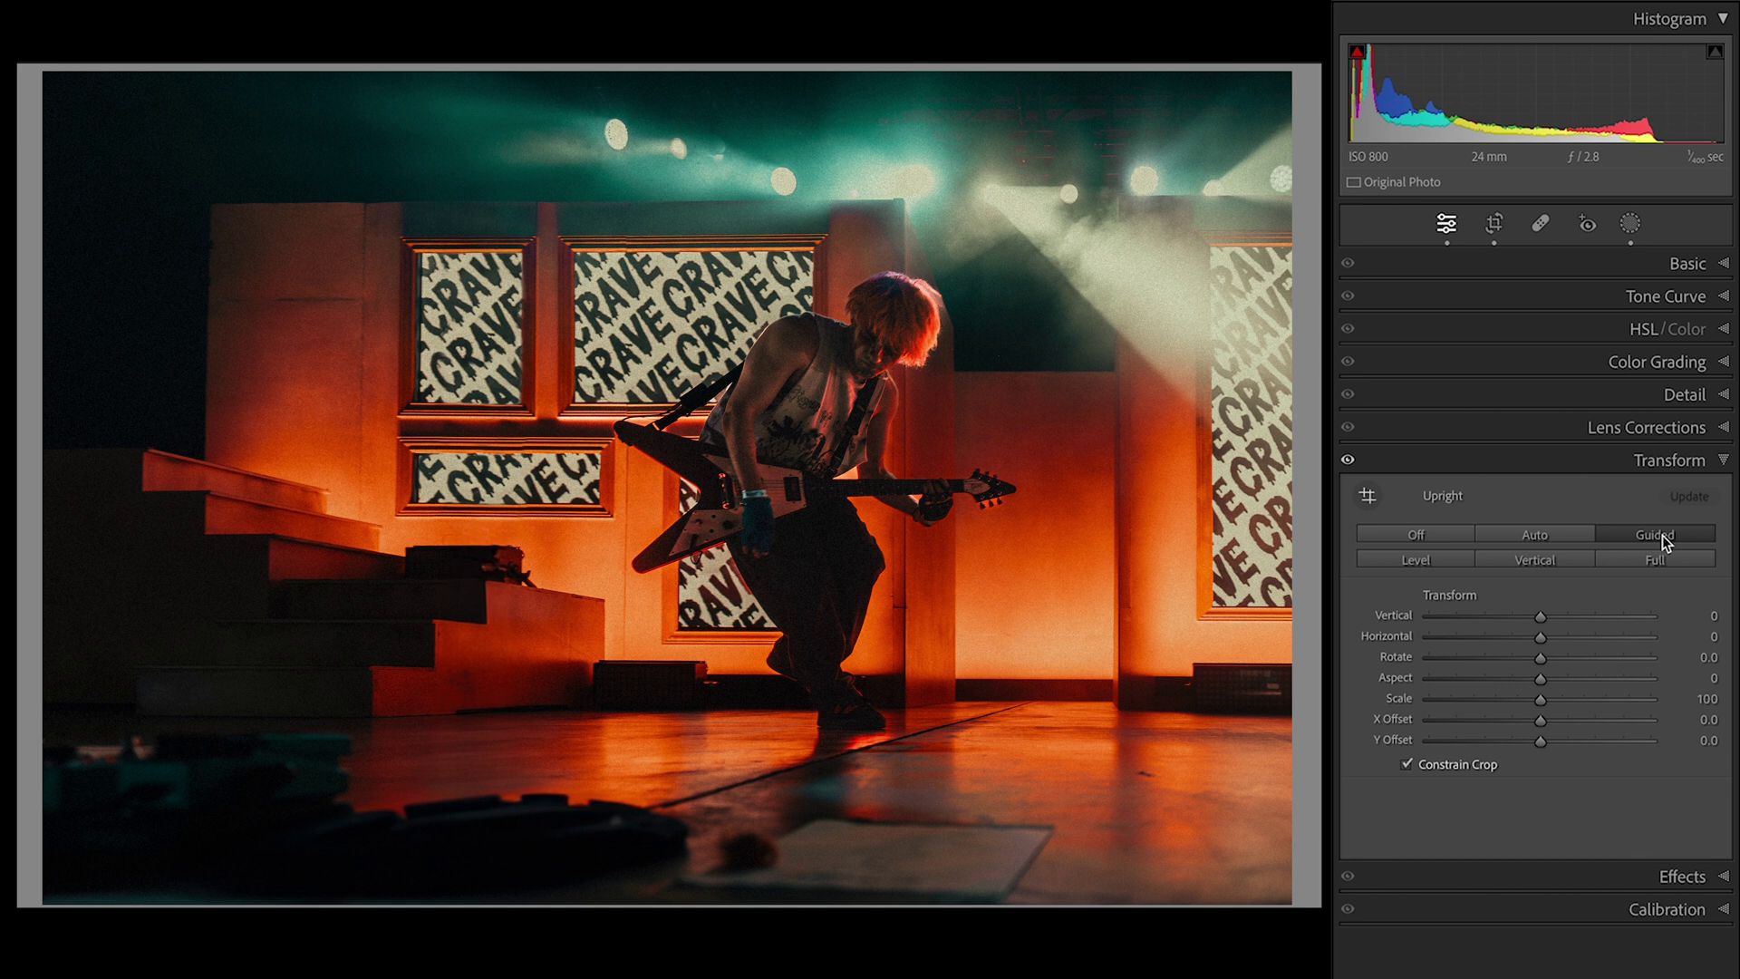
key("ctrl+z")
left_click(1662, 535)
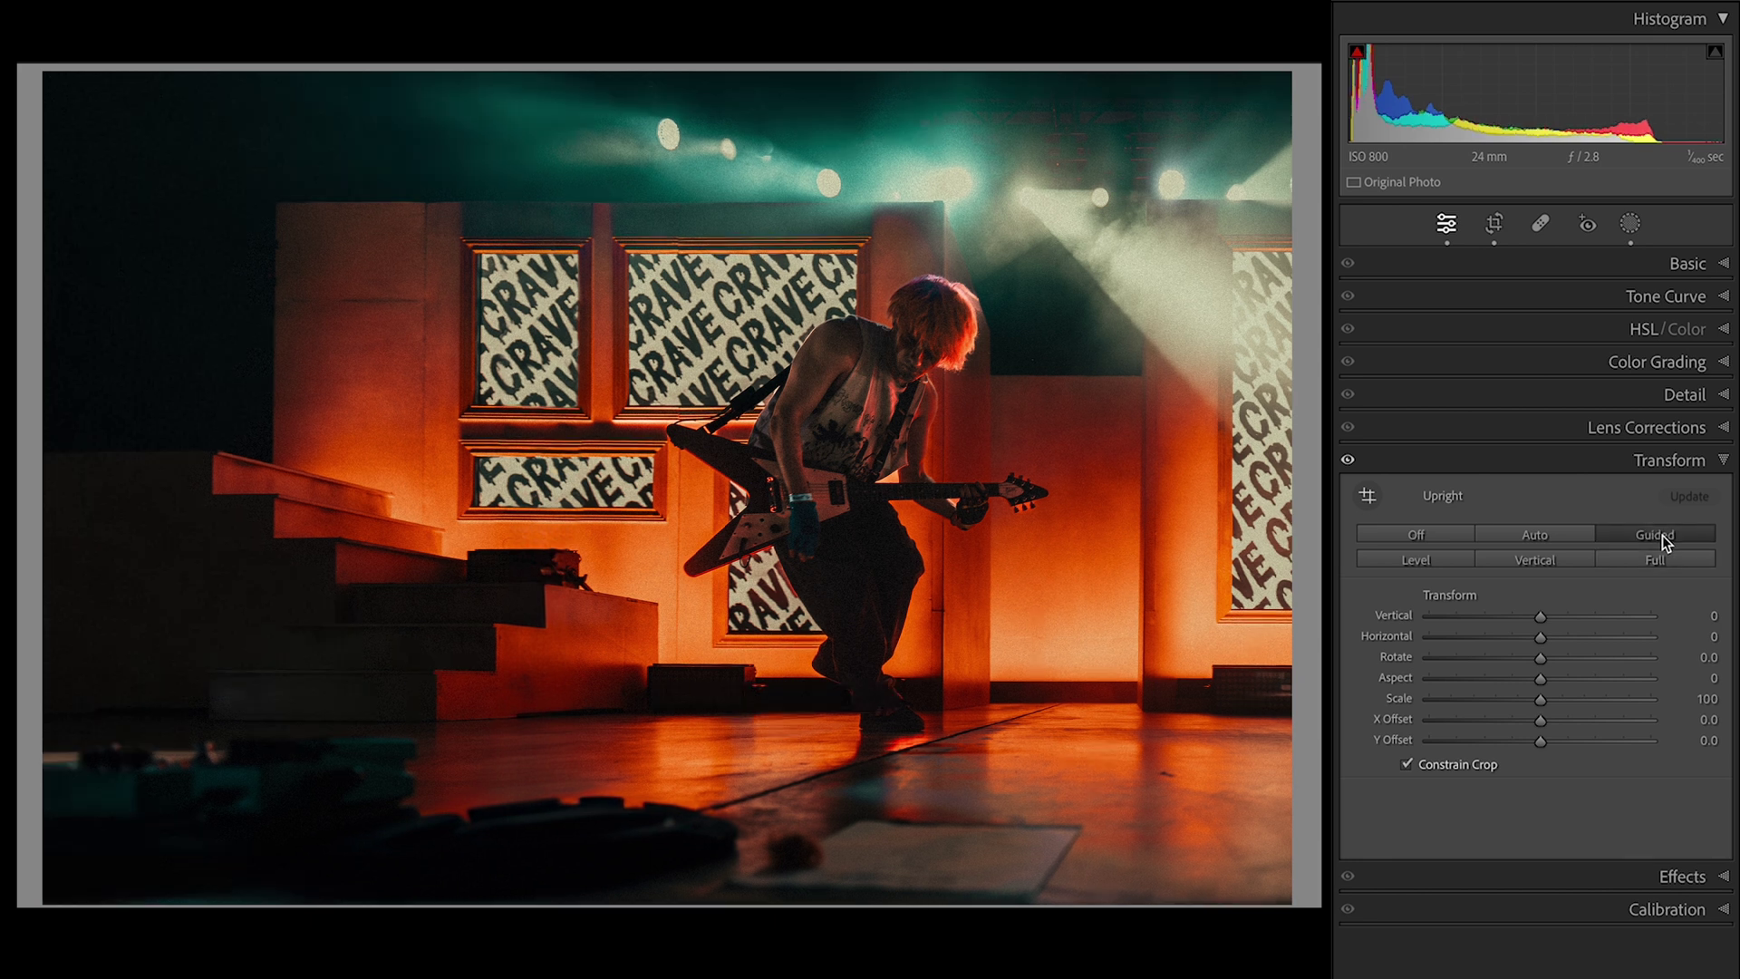
key("ctrl+z")
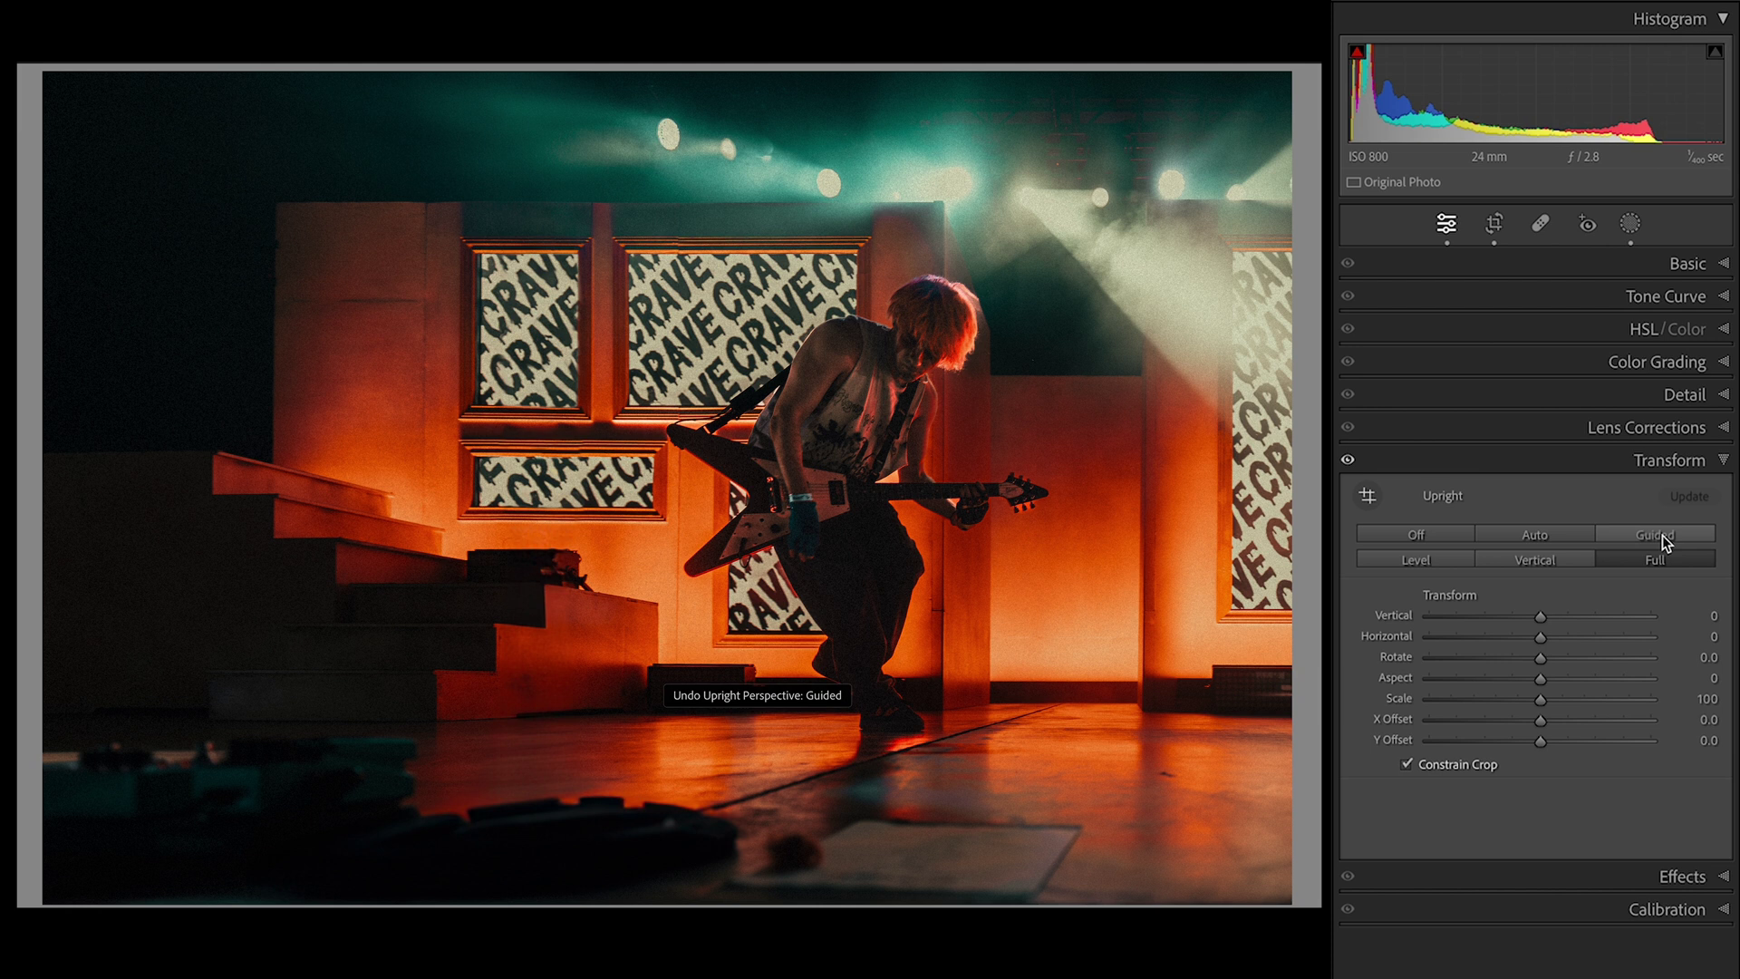
left_click(1663, 534)
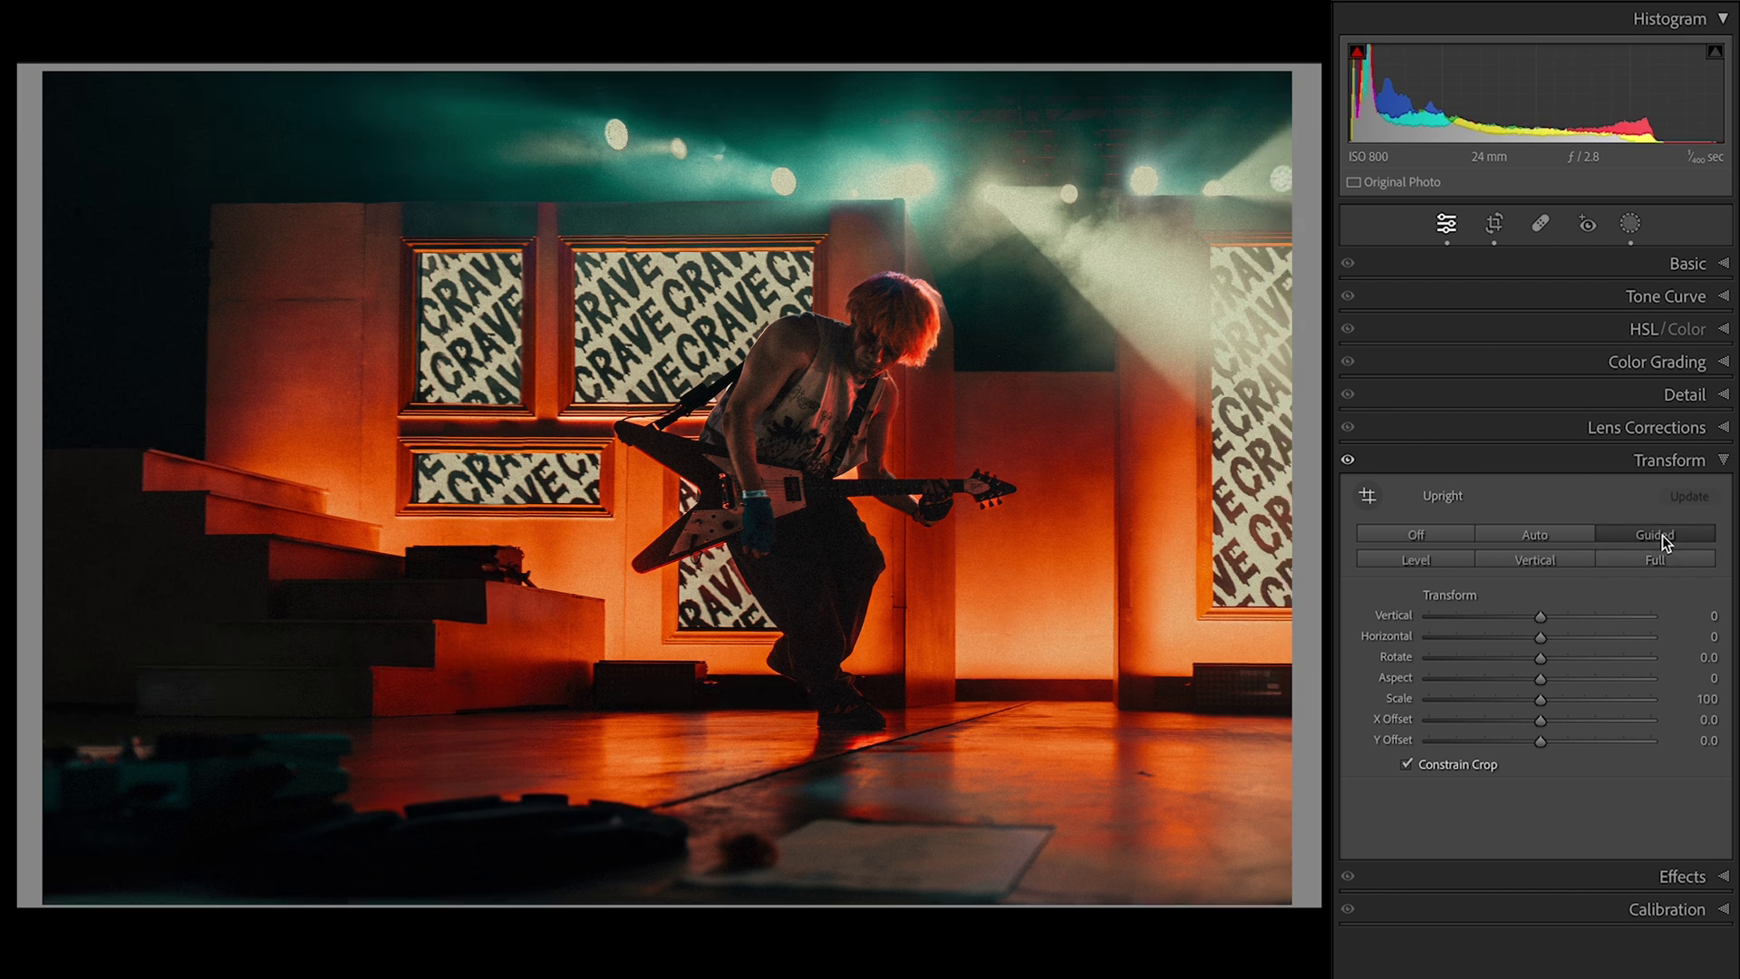
left_click(1668, 557)
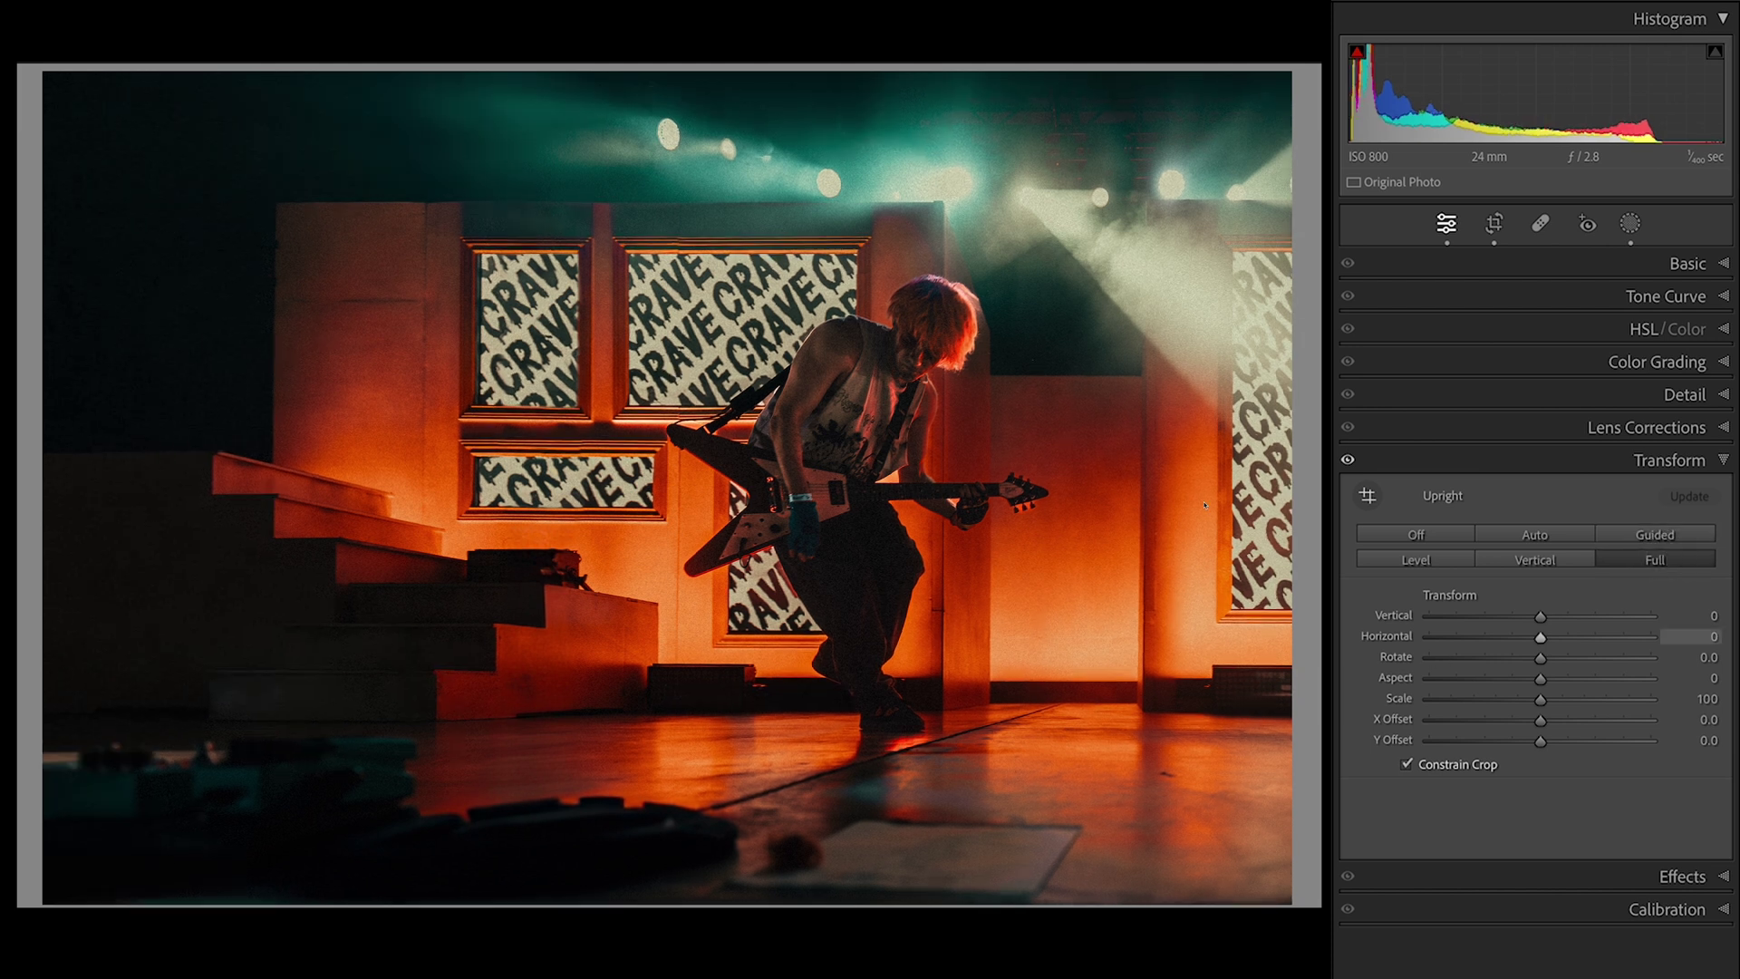